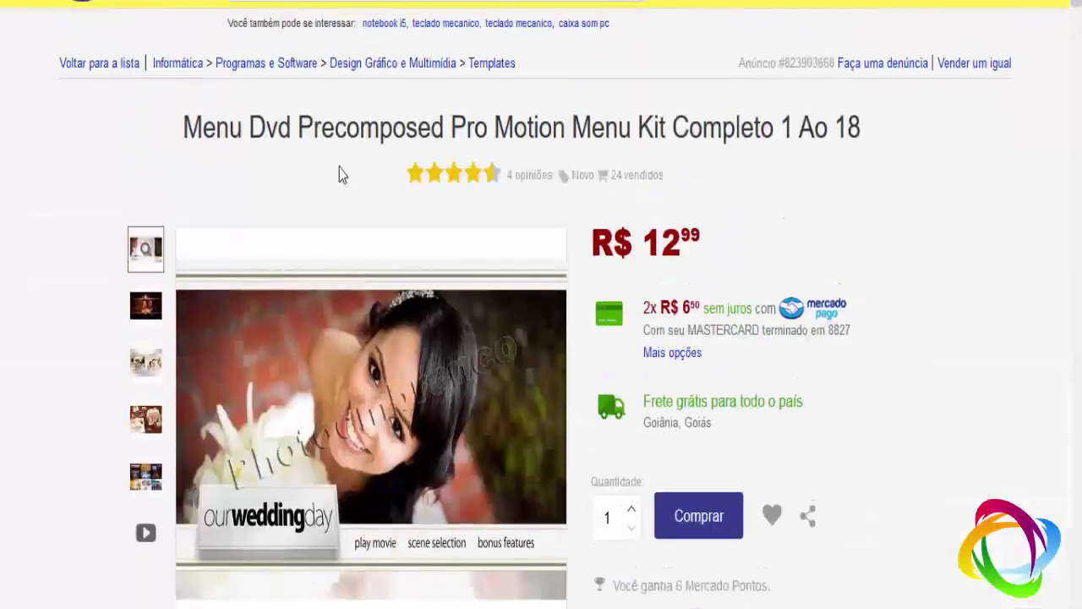
Read the Precomposed Pro Motion Menu Kit listing's title, then scroll down the page and back up
{"action": "left_click_drag", "start_coordinate": [296, 126], "coordinate": [541, 127]}
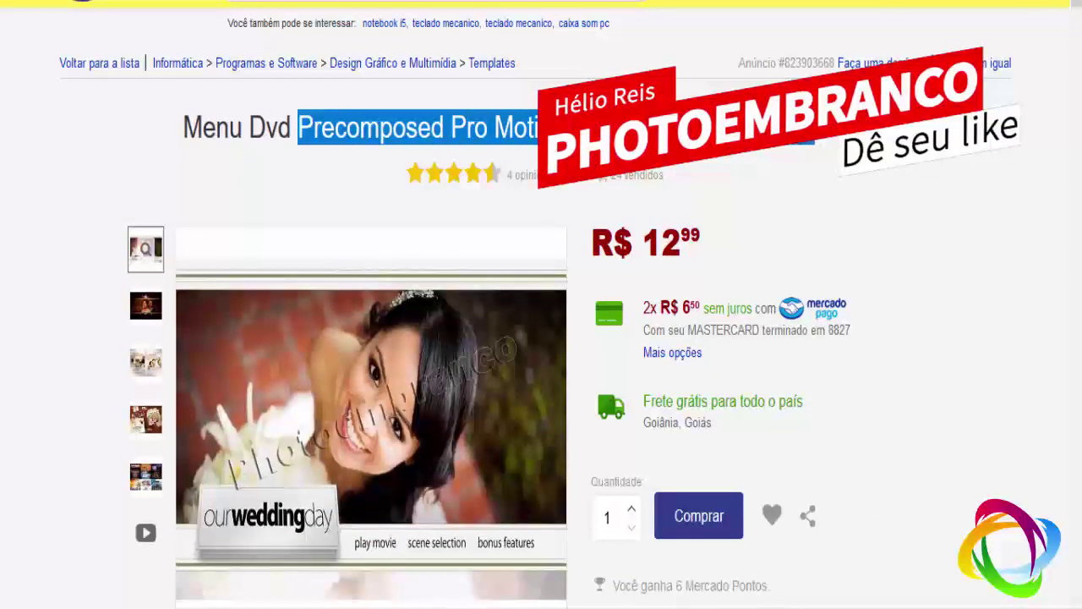
{"action": "left_click_drag", "start_coordinate": [542, 127], "coordinate": [768, 152]}
{"action": "left_click", "coordinate": [817, 189]}
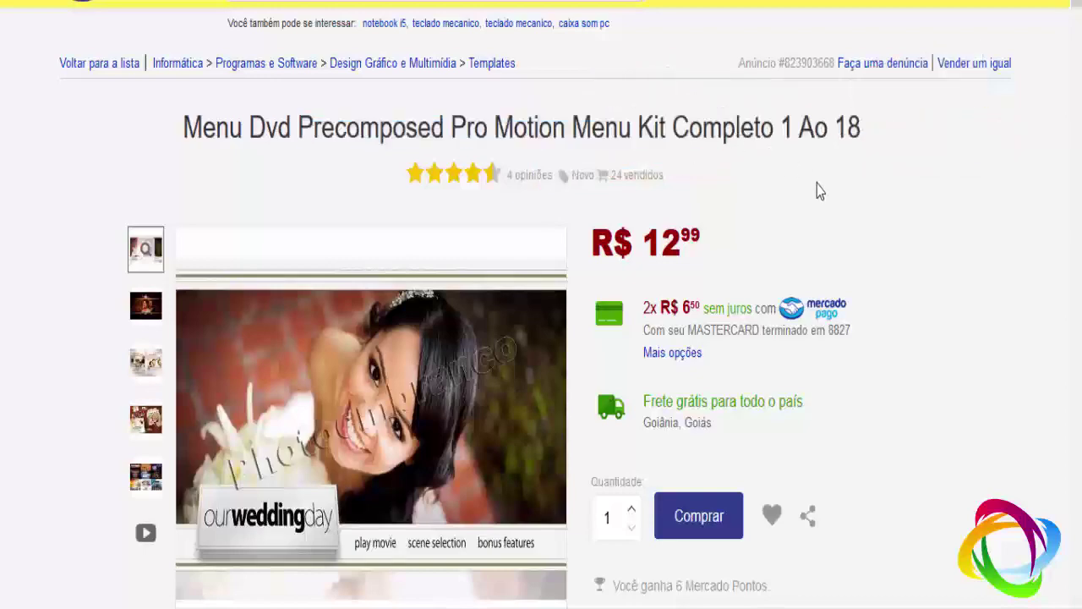
{"action": "scroll", "coordinate": [811, 186], "scroll_direction": "down", "scroll_amount": 2}
{"action": "scroll", "coordinate": [810, 188], "scroll_direction": "down", "scroll_amount": 5}
{"action": "scroll", "coordinate": [810, 187], "scroll_direction": "down", "scroll_amount": 5}
{"action": "scroll", "coordinate": [810, 188], "scroll_direction": "down", "scroll_amount": 6}
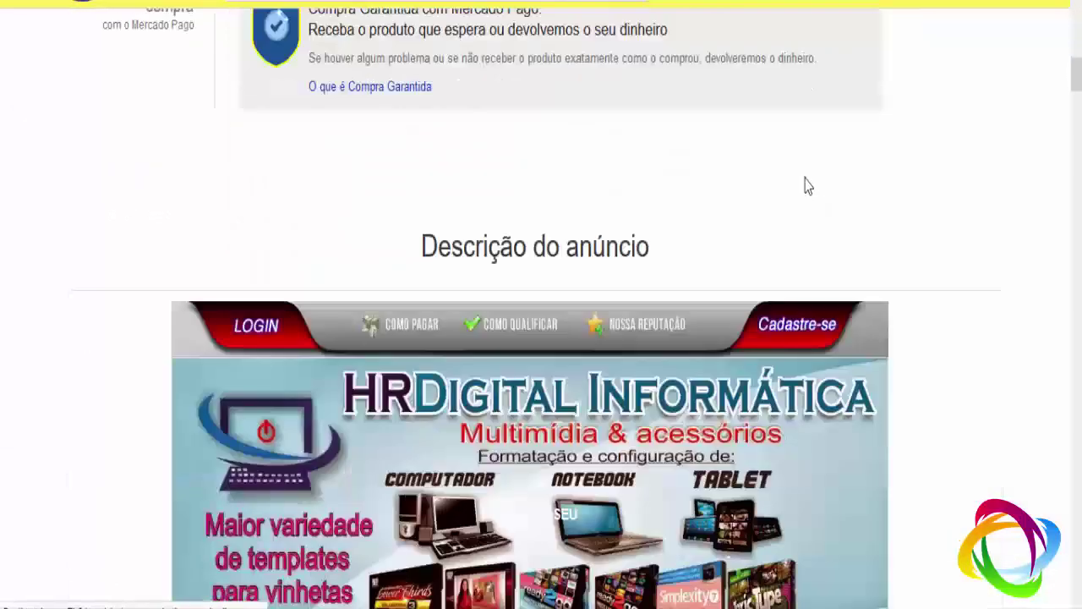
{"action": "scroll", "coordinate": [772, 218], "scroll_direction": "down", "scroll_amount": 5}
{"action": "scroll", "coordinate": [583, 397], "scroll_direction": "down", "scroll_amount": 3}
{"action": "scroll", "coordinate": [584, 397], "scroll_direction": "down", "scroll_amount": 2}
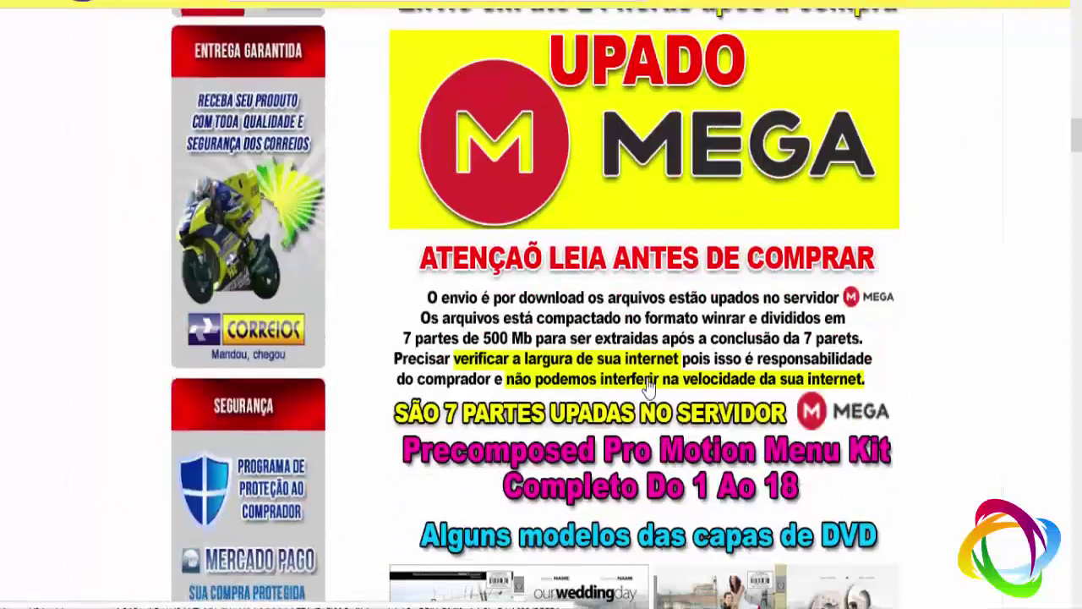
{"action": "scroll", "coordinate": [640, 383], "scroll_direction": "up", "scroll_amount": 8}
{"action": "scroll", "coordinate": [626, 348], "scroll_direction": "up", "scroll_amount": 10}
{"action": "scroll", "coordinate": [626, 348], "scroll_direction": "up", "scroll_amount": 8}
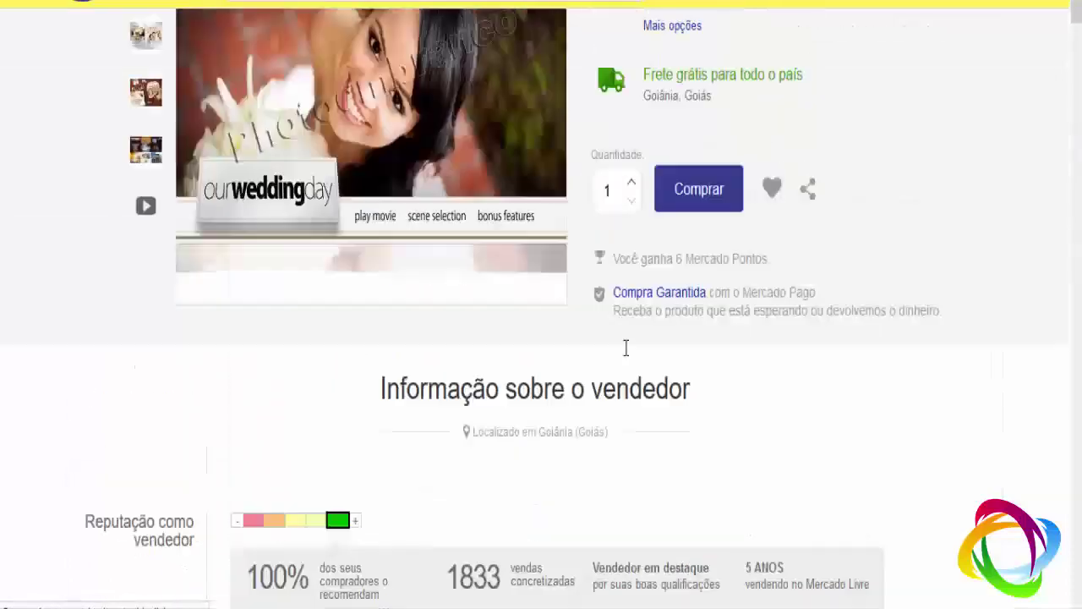
{"action": "scroll", "coordinate": [626, 348], "scroll_direction": "up", "scroll_amount": 6}
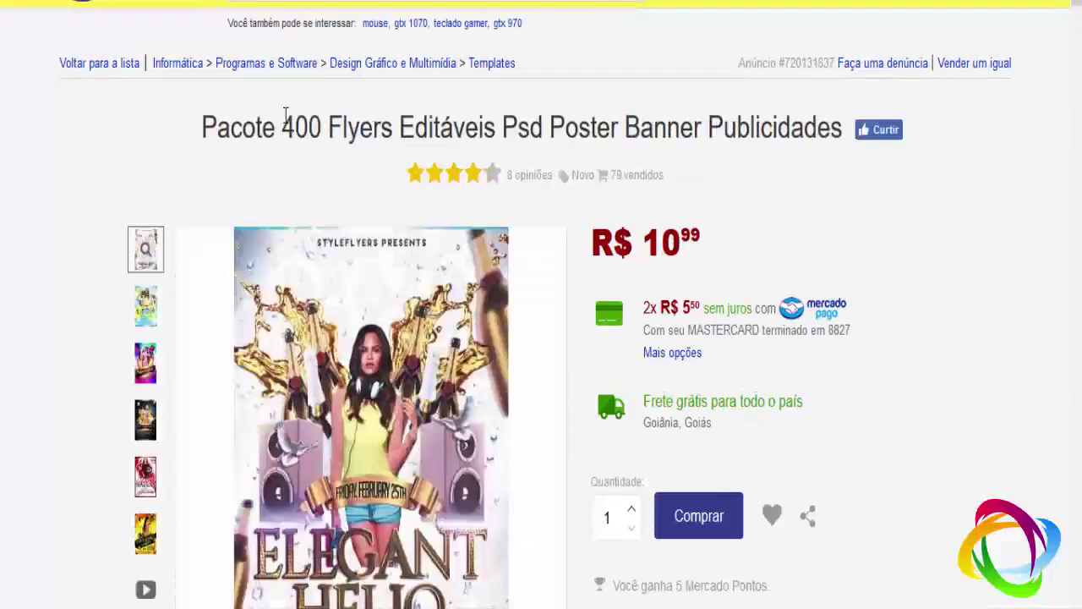
Page through the flyer pack's full-size previews, from the Club and Elegant Hélio flyers to the 27th July party flyer
{"action": "mouse_move", "coordinate": [203, 126]}
{"action": "left_mouse_down"}
{"action": "mouse_move", "coordinate": [638, 124]}
{"action": "mouse_move", "coordinate": [222, 100]}
{"action": "mouse_move", "coordinate": [629, 121]}
{"action": "mouse_move", "coordinate": [322, 123]}
{"action": "left_mouse_up"}
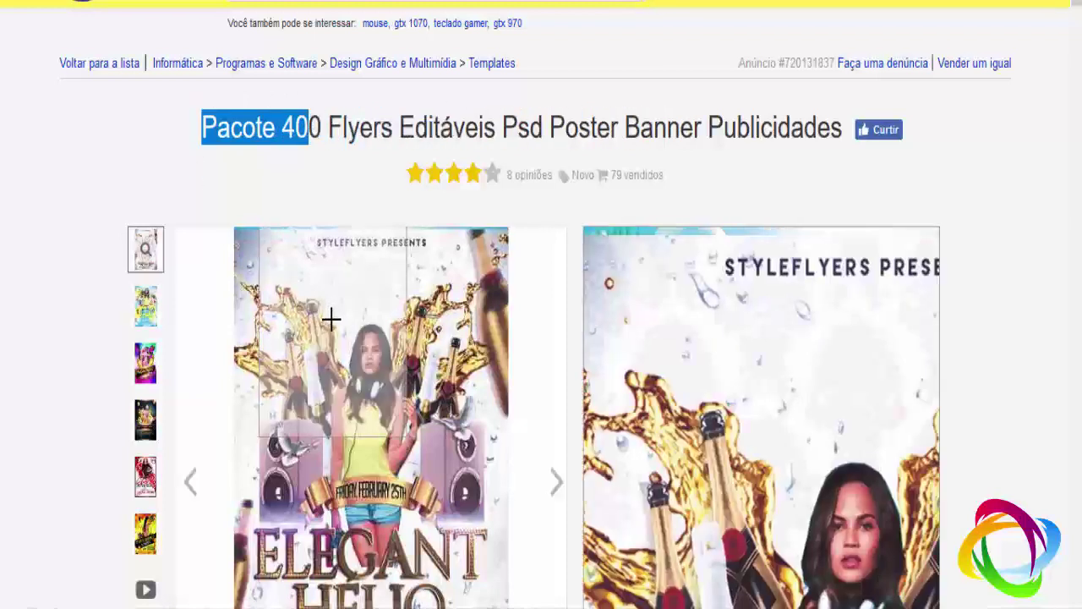
{"action": "left_click", "coordinate": [329, 316]}
{"action": "left_click", "coordinate": [1025, 252]}
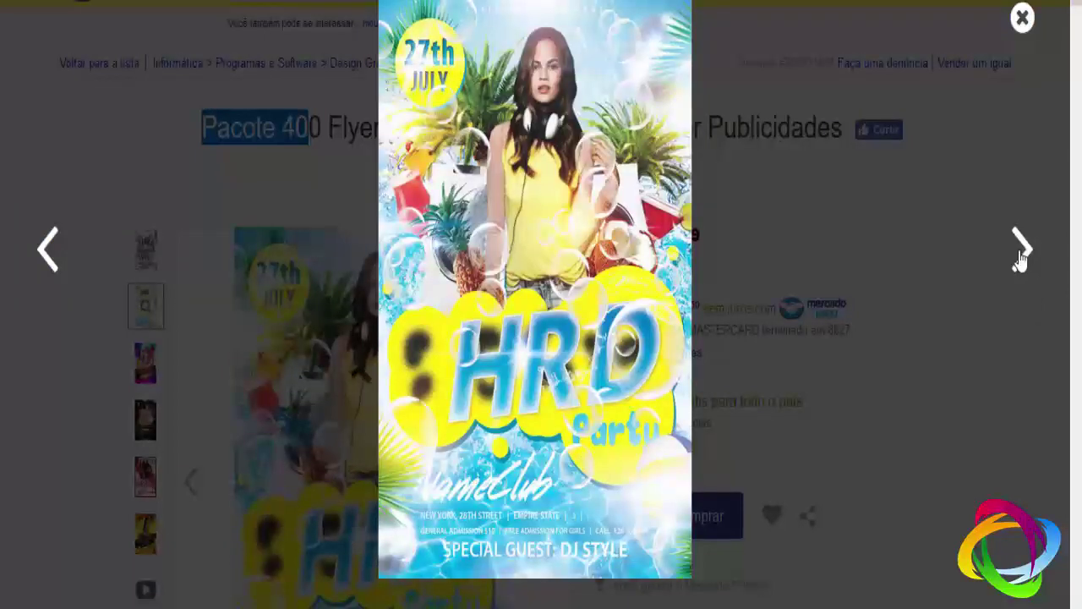
{"action": "left_click", "coordinate": [1021, 259]}
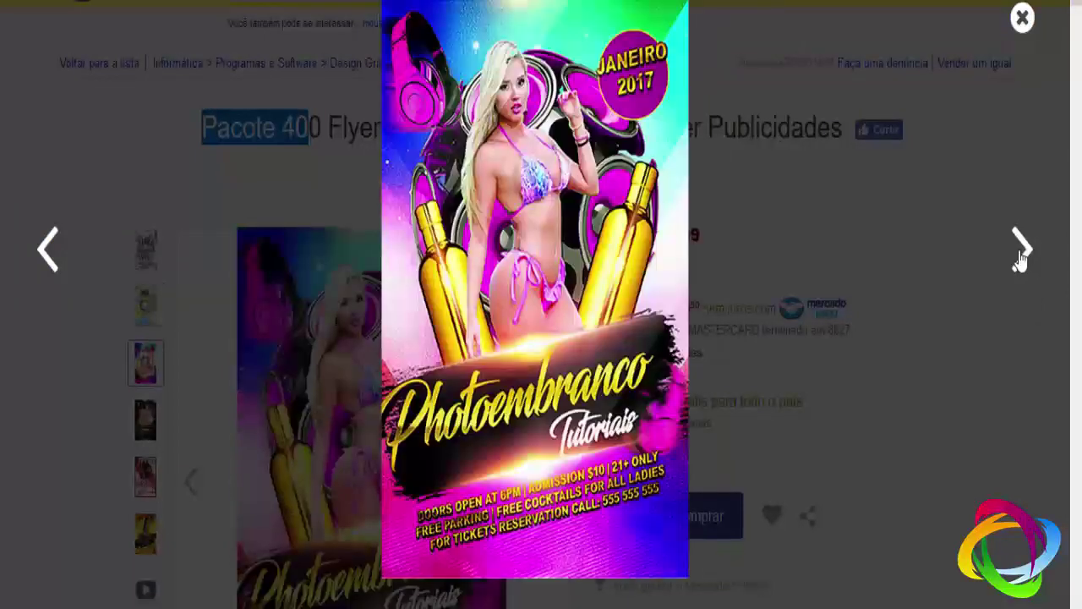
{"action": "left_click", "coordinate": [1021, 259]}
{"action": "left_click", "coordinate": [1021, 259]}
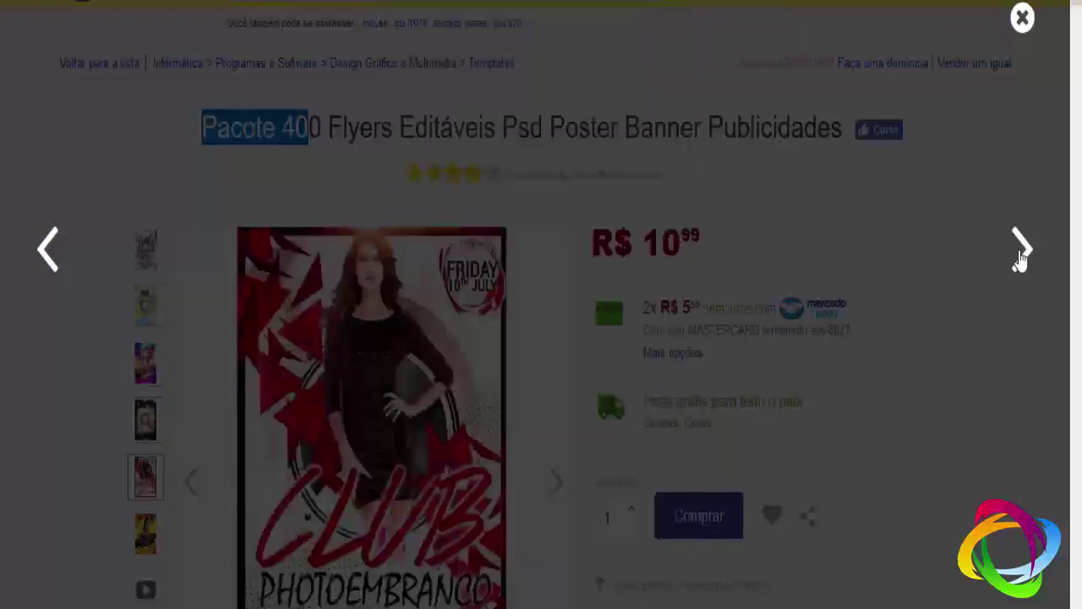
{"action": "left_click", "coordinate": [1021, 259]}
{"action": "left_click", "coordinate": [1020, 259]}
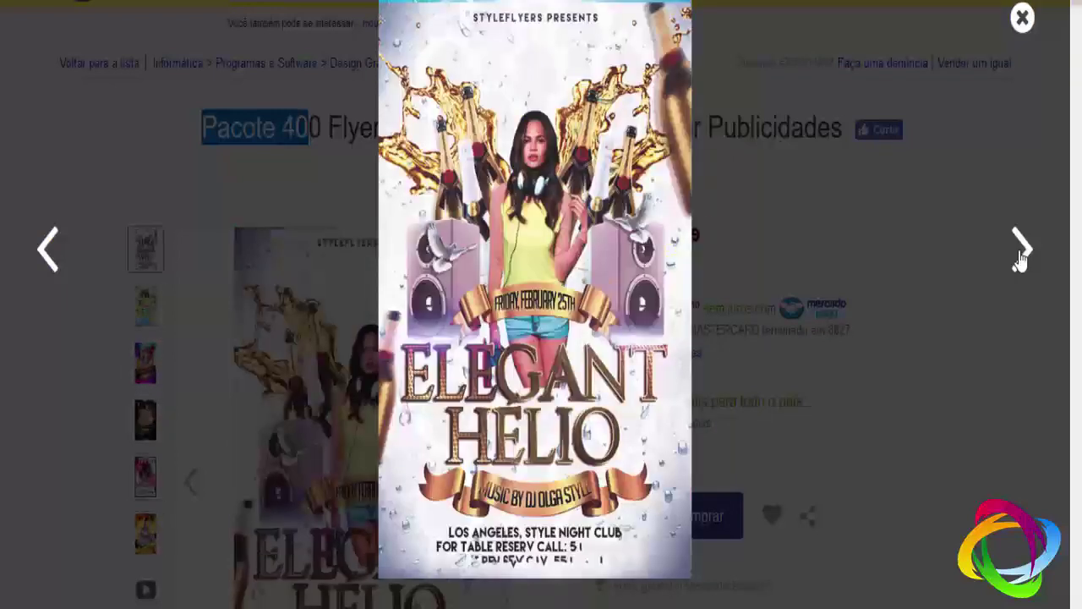
{"action": "left_click", "coordinate": [1021, 259]}
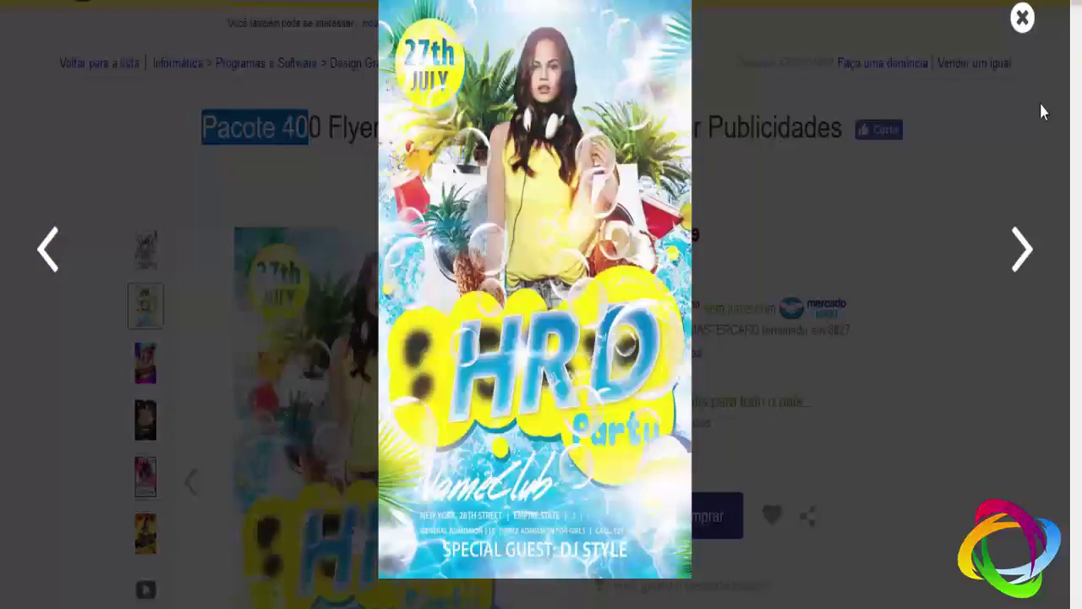
{"action": "left_click", "coordinate": [1023, 19]}
{"action": "left_click", "coordinate": [342, 135]}
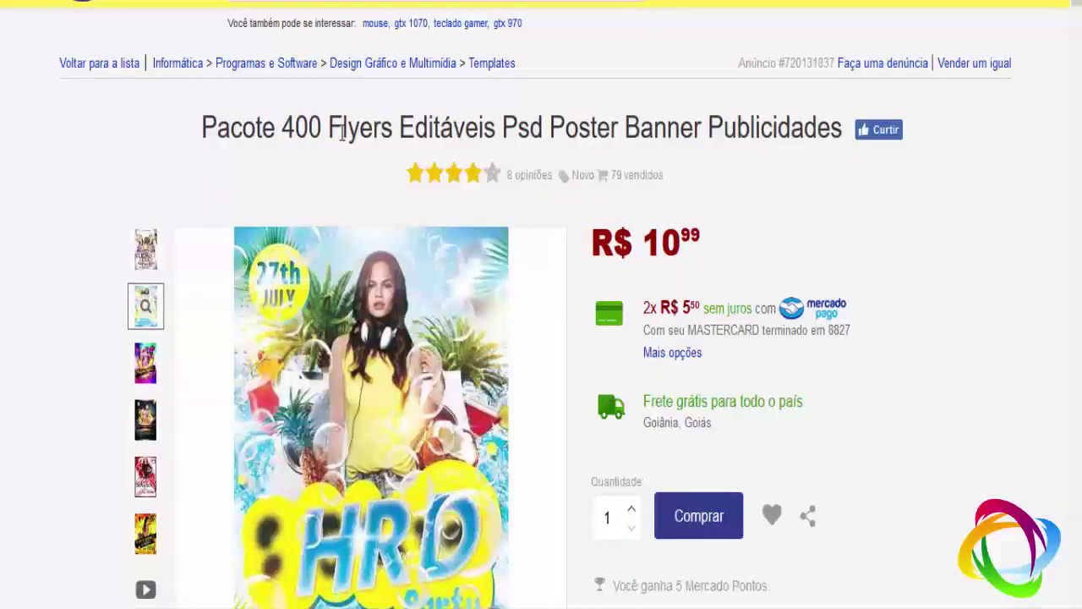
Read the MEGA download notes in the flyer pack's Descrição do anúncio section
{"action": "scroll", "coordinate": [778, 443], "scroll_direction": "down", "scroll_amount": 5}
{"action": "scroll", "coordinate": [778, 435], "scroll_direction": "down", "scroll_amount": 5}
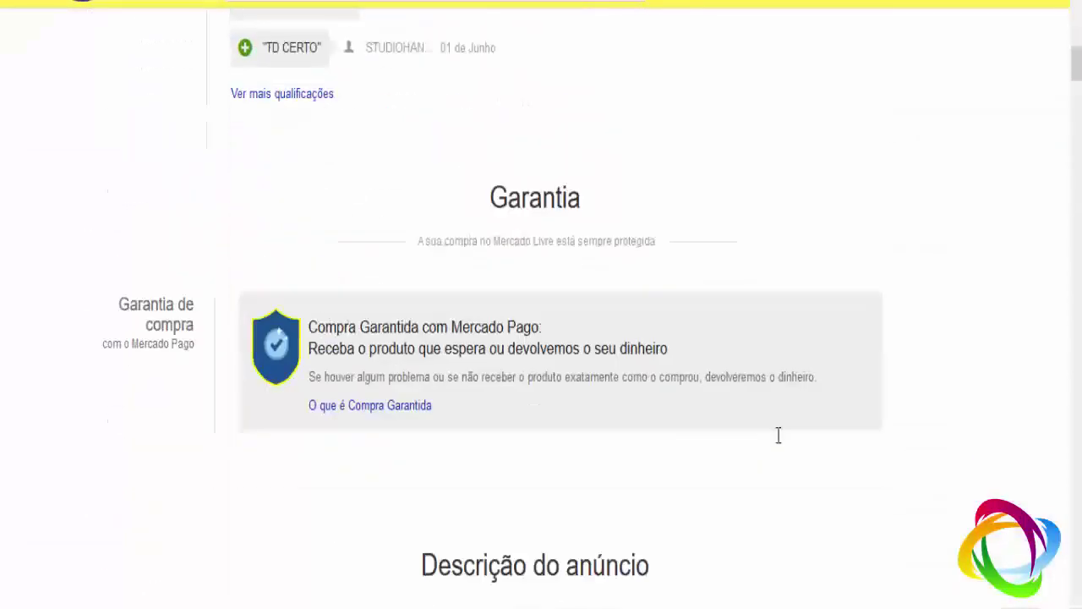
{"action": "scroll", "coordinate": [778, 436], "scroll_direction": "down", "scroll_amount": 5}
{"action": "scroll", "coordinate": [778, 446], "scroll_direction": "down", "scroll_amount": 5}
{"action": "scroll", "coordinate": [778, 446], "scroll_direction": "down", "scroll_amount": 5}
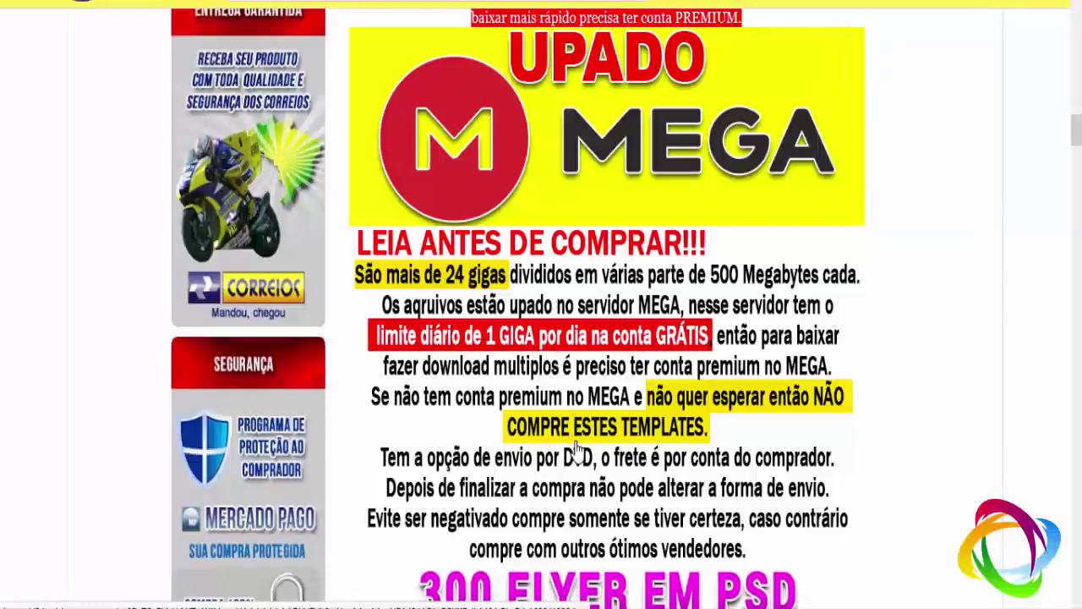
{"action": "scroll", "coordinate": [573, 468], "scroll_direction": "up", "scroll_amount": 2}
{"action": "scroll", "coordinate": [574, 468], "scroll_direction": "up", "scroll_amount": 3}
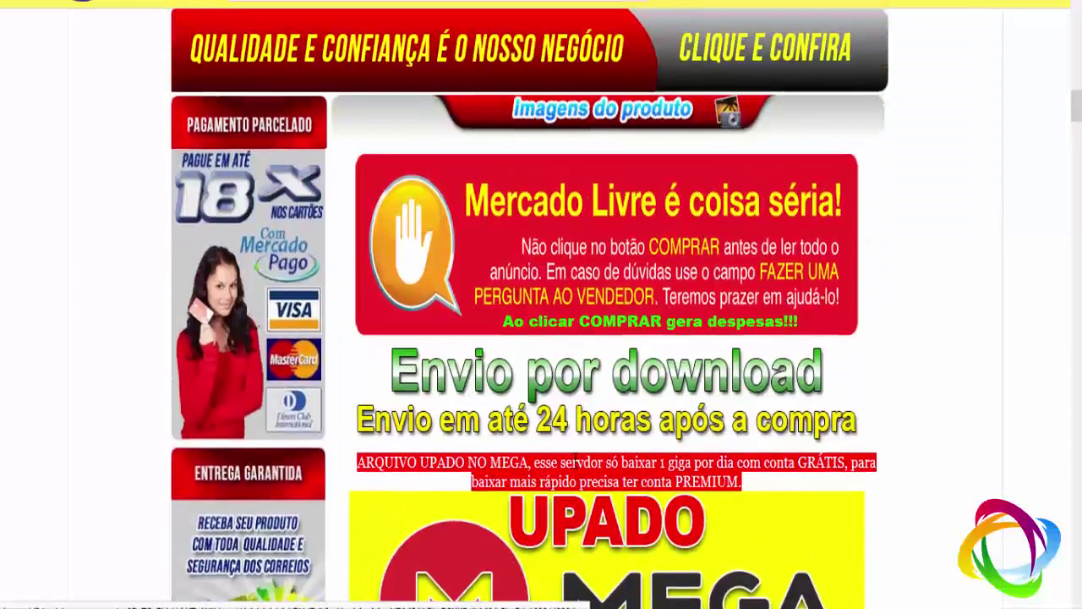
{"action": "scroll", "coordinate": [574, 468], "scroll_direction": "up", "scroll_amount": 5}
{"action": "scroll", "coordinate": [572, 465], "scroll_direction": "up", "scroll_amount": 5}
{"action": "scroll", "coordinate": [570, 457], "scroll_direction": "down", "scroll_amount": 5}
{"action": "scroll", "coordinate": [570, 458], "scroll_direction": "down", "scroll_amount": 5}
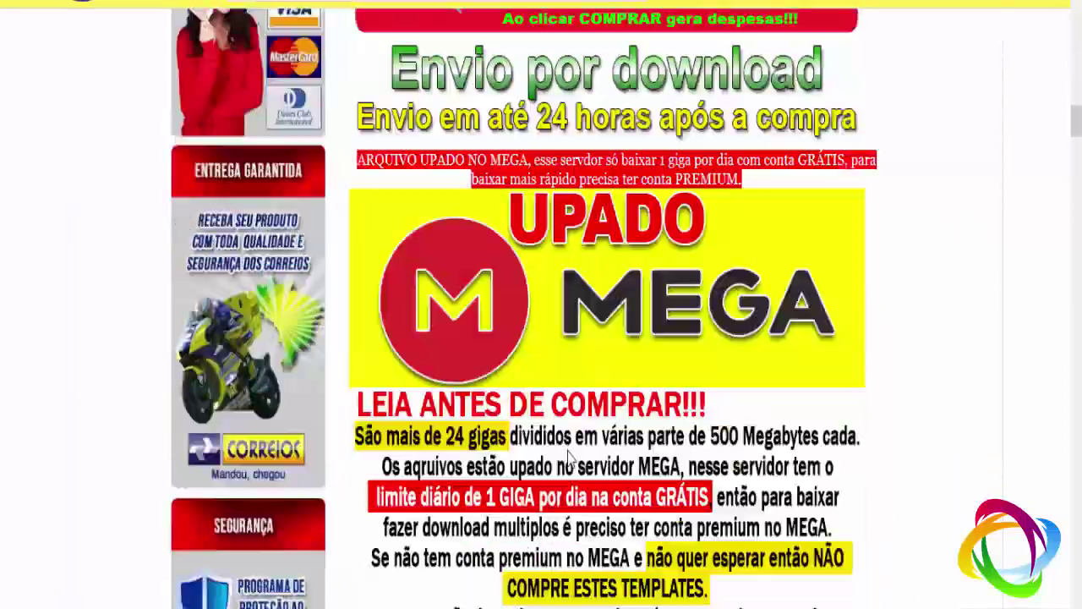
{"action": "scroll", "coordinate": [609, 463], "scroll_direction": "down", "scroll_amount": 2}
{"action": "scroll", "coordinate": [645, 468], "scroll_direction": "up", "scroll_amount": 3}
{"action": "scroll", "coordinate": [644, 467], "scroll_direction": "up", "scroll_amount": 5}
{"action": "scroll", "coordinate": [644, 467], "scroll_direction": "up", "scroll_amount": 5}
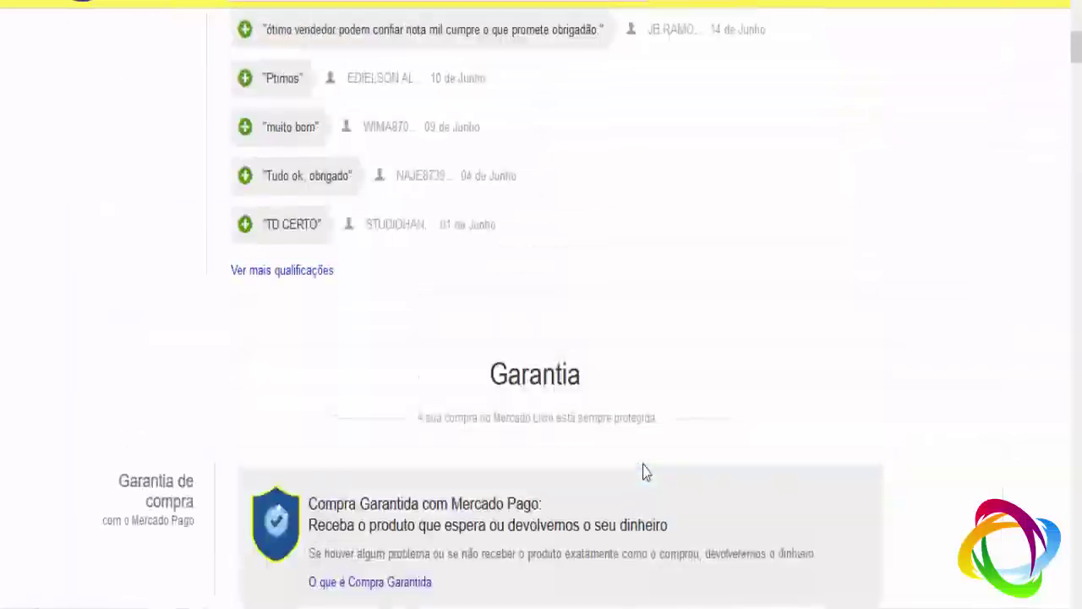
{"action": "scroll", "coordinate": [643, 469], "scroll_direction": "up", "scroll_amount": 3}
{"action": "scroll", "coordinate": [643, 471], "scroll_direction": "up", "scroll_amount": 1}
{"action": "scroll", "coordinate": [642, 472], "scroll_direction": "up", "scroll_amount": 2}
Return to the top of the listing and highlight its price digits
{"action": "scroll", "coordinate": [644, 466], "scroll_direction": "down", "scroll_amount": 5}
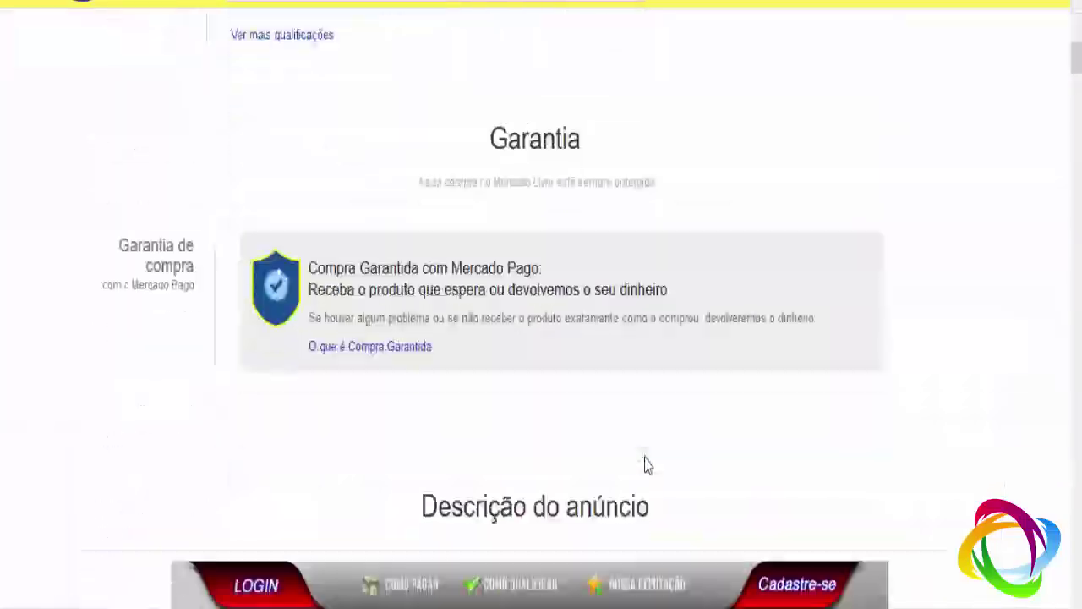
{"action": "scroll", "coordinate": [645, 464], "scroll_direction": "down", "scroll_amount": 5}
{"action": "scroll", "coordinate": [591, 395], "scroll_direction": "down", "scroll_amount": 3}
{"action": "scroll", "coordinate": [605, 355], "scroll_direction": "up", "scroll_amount": 3}
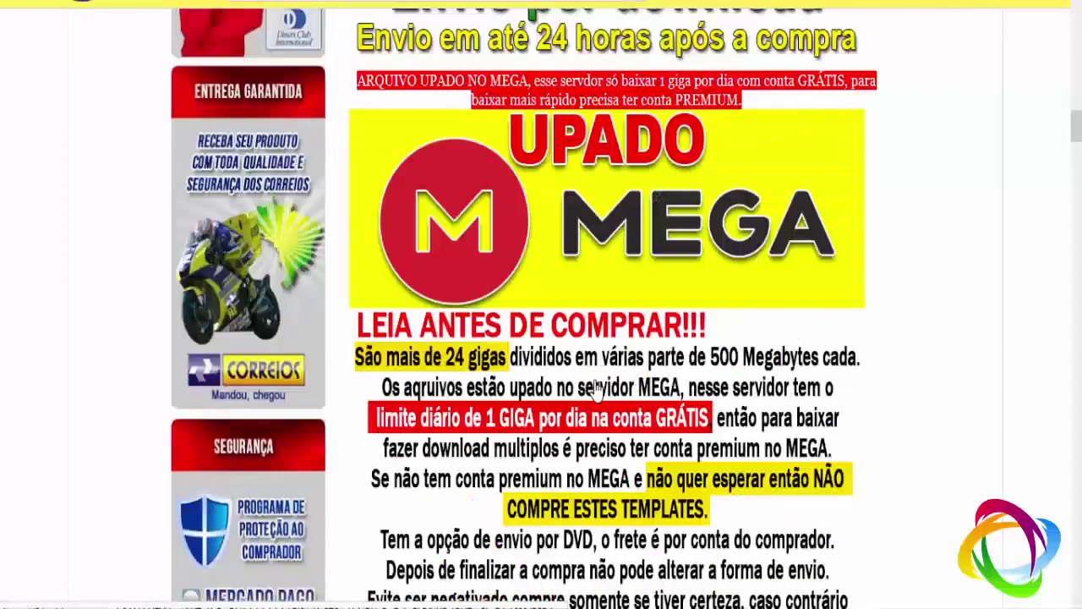
{"action": "scroll", "coordinate": [606, 355], "scroll_direction": "up", "scroll_amount": 5}
{"action": "scroll", "coordinate": [600, 406], "scroll_direction": "up", "scroll_amount": 5}
{"action": "scroll", "coordinate": [597, 445], "scroll_direction": "up", "scroll_amount": 3}
{"action": "scroll", "coordinate": [599, 455], "scroll_direction": "up", "scroll_amount": 5}
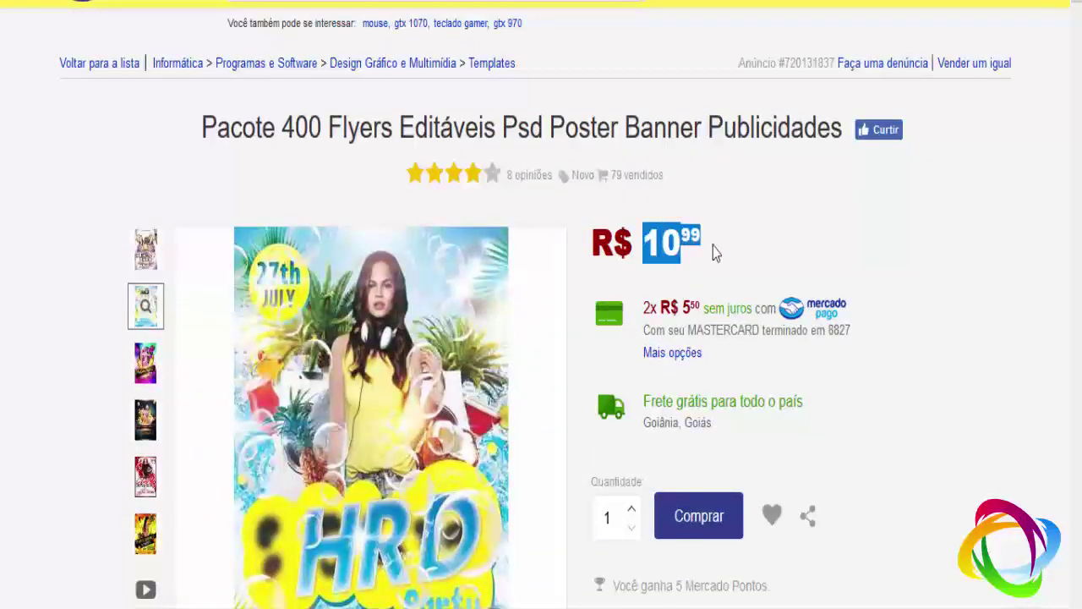
{"action": "left_click", "coordinate": [703, 249]}
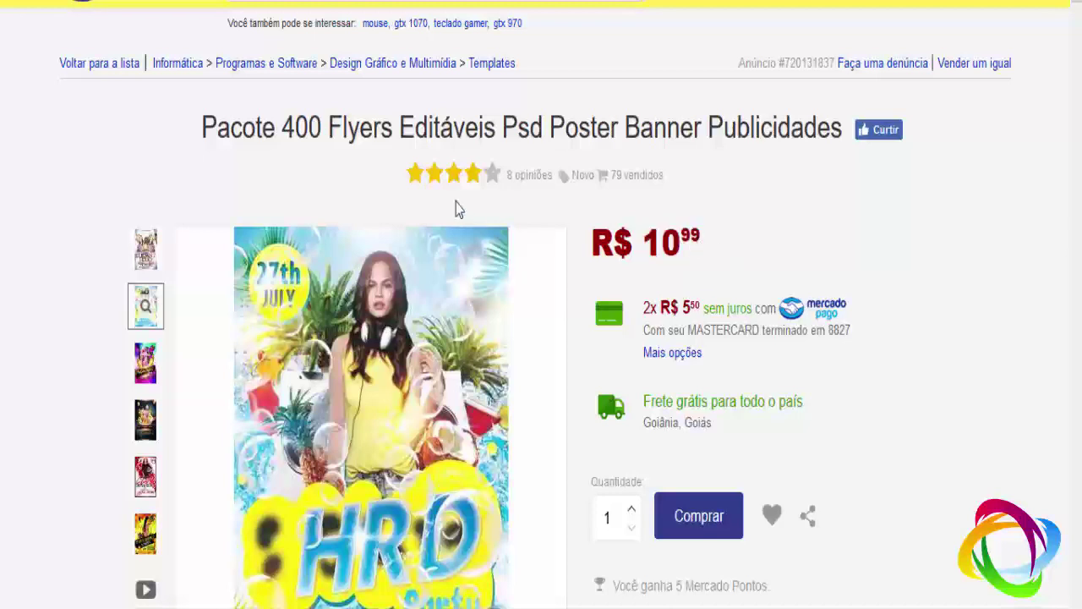
{"action": "left_click_drag", "start_coordinate": [670, 243], "coordinate": [702, 238]}
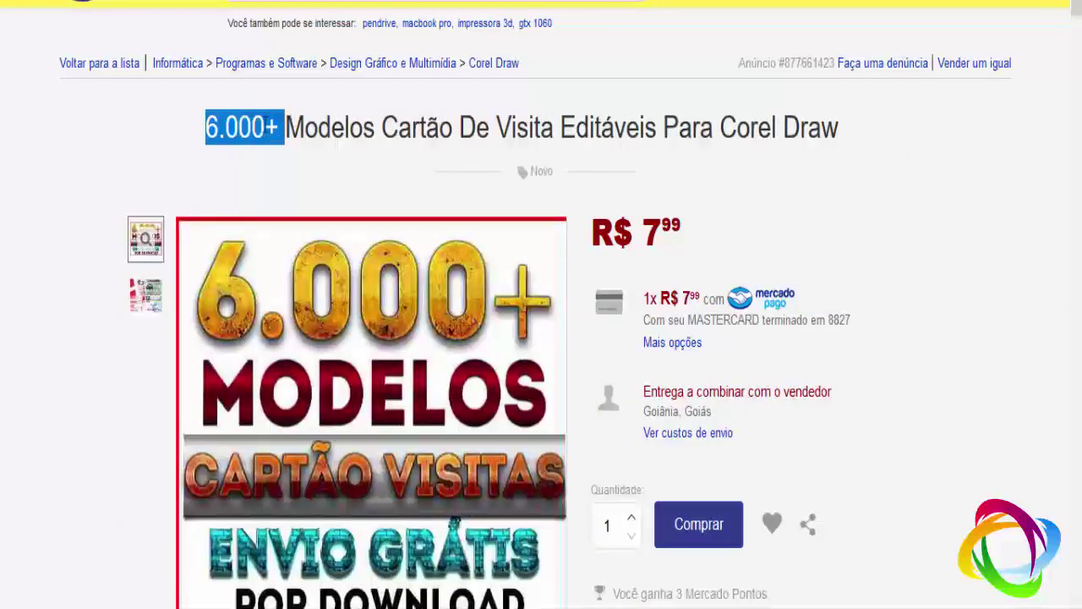
Read the 6.000+ Modelos title, then move on to the 100 Presets Action Photoshop listing's title
{"action": "mouse_move", "coordinate": [224, 118]}
{"action": "left_mouse_down"}
{"action": "mouse_move", "coordinate": [826, 138]}
{"action": "mouse_move", "coordinate": [450, 136]}
{"action": "mouse_move", "coordinate": [731, 133]}
{"action": "left_mouse_up"}
{"action": "left_click", "coordinate": [731, 133]}
{"action": "scroll", "coordinate": [34, 232], "scroll_direction": "down", "scroll_amount": 1}
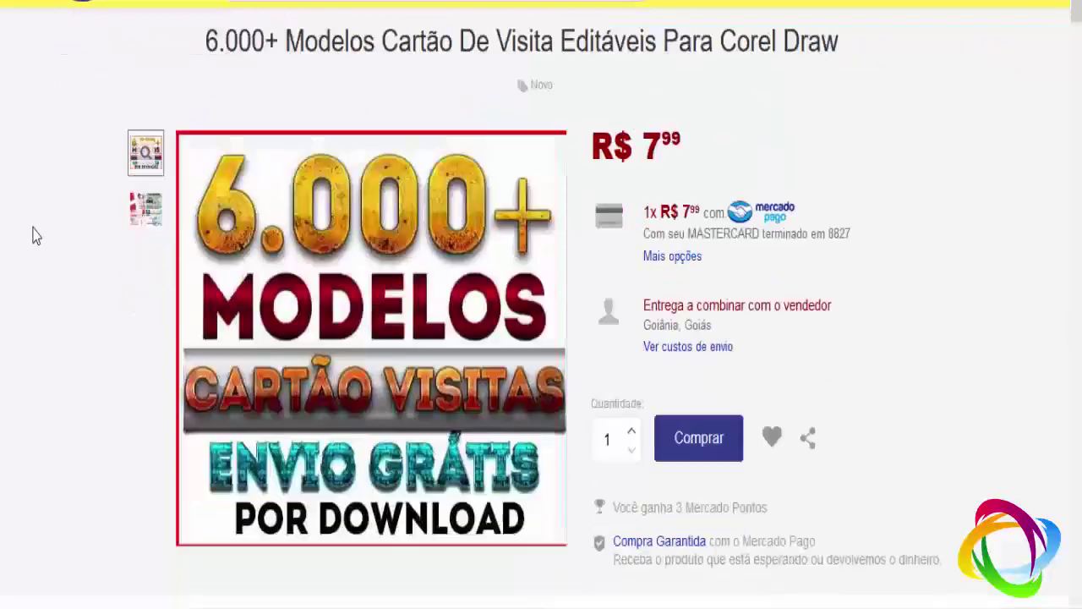
{"action": "scroll", "coordinate": [34, 233], "scroll_direction": "down", "scroll_amount": 1}
{"action": "scroll", "coordinate": [34, 232], "scroll_direction": "up", "scroll_amount": 2}
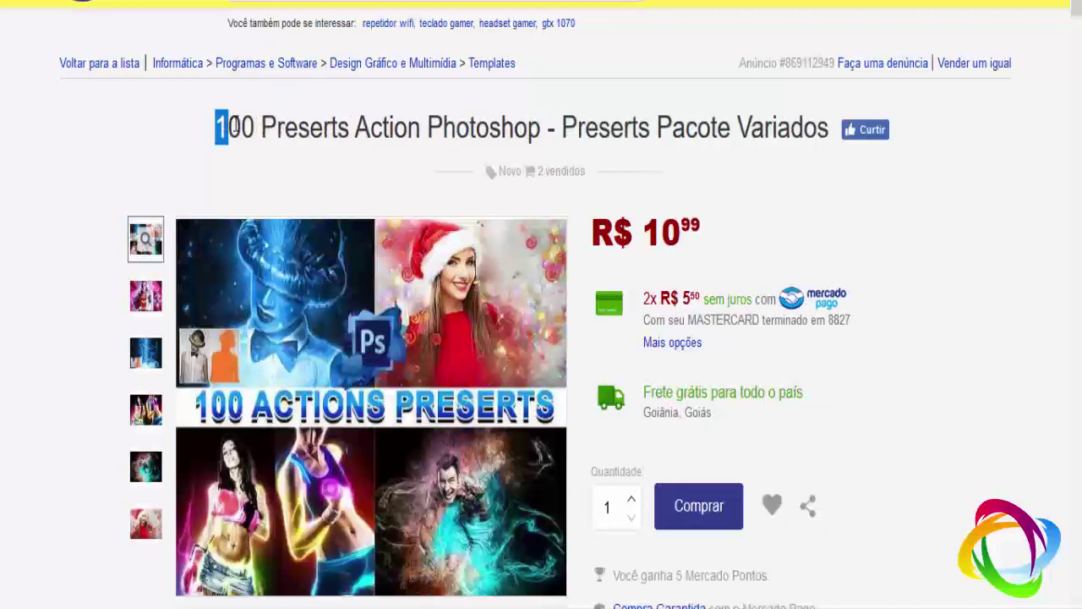
{"action": "mouse_move", "coordinate": [229, 127]}
{"action": "left_mouse_down"}
{"action": "mouse_move", "coordinate": [422, 139]}
{"action": "mouse_move", "coordinate": [516, 127]}
{"action": "left_mouse_up"}
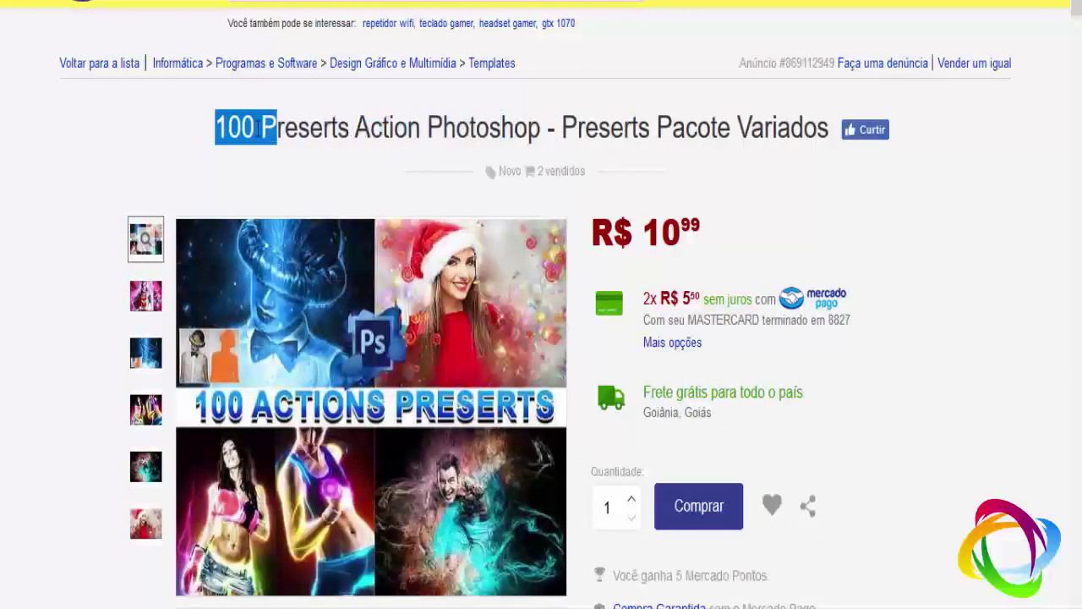
{"action": "left_click", "coordinate": [507, 131]}
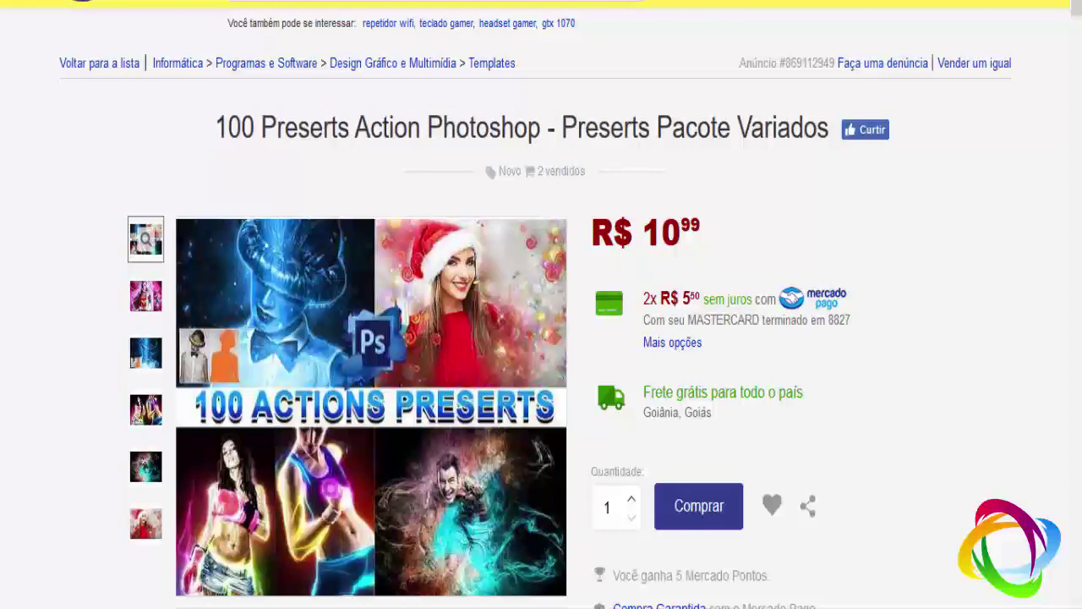
{"action": "left_click_drag", "start_coordinate": [231, 119], "coordinate": [219, 125]}
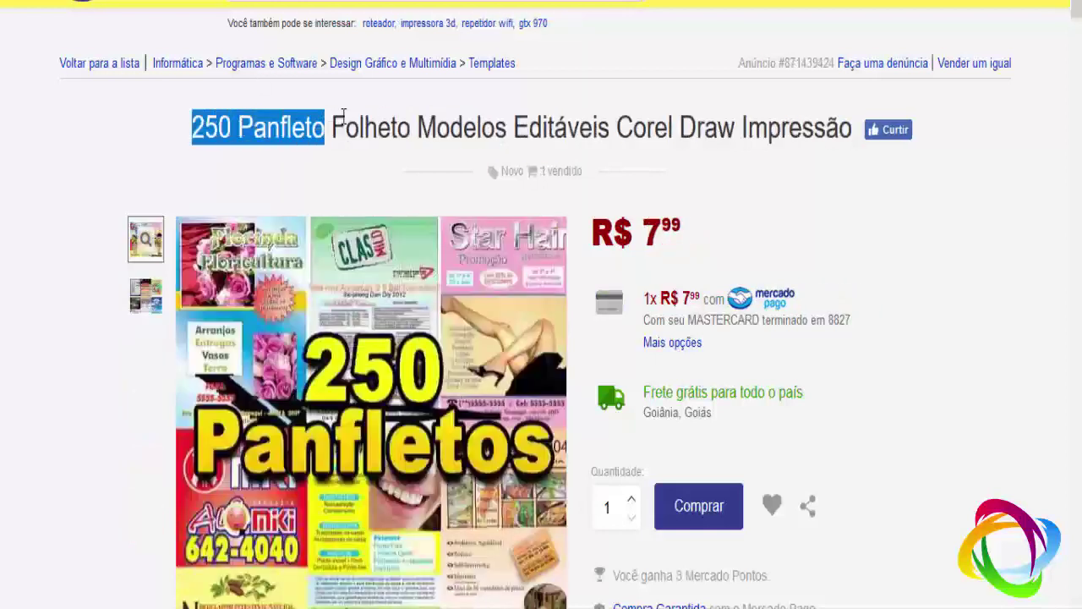
{"action": "left_click", "coordinate": [219, 125]}
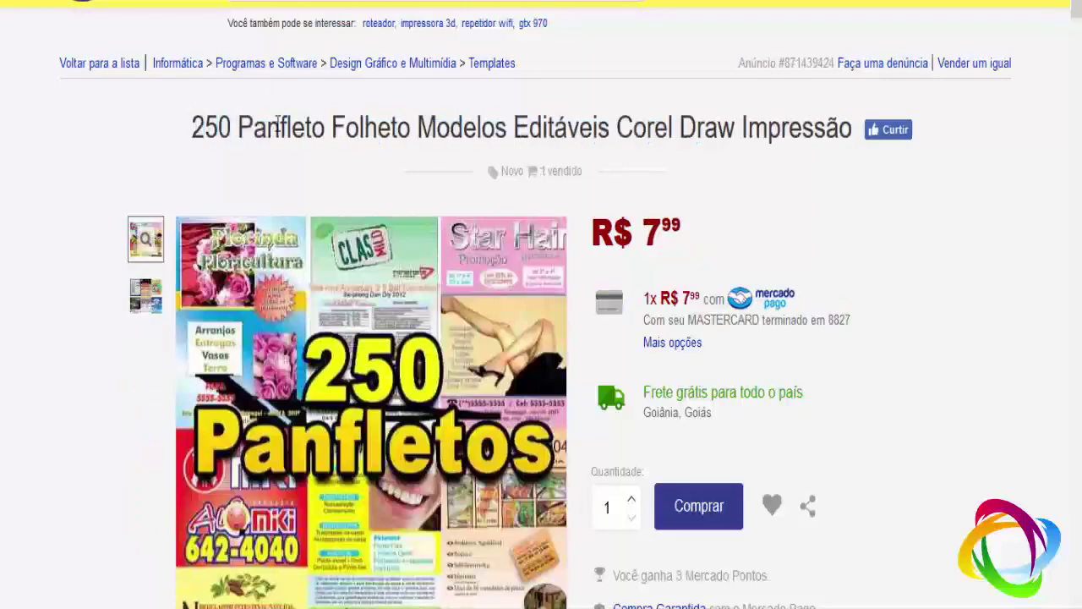
{"action": "scroll", "coordinate": [51, 165], "scroll_direction": "down", "scroll_amount": 10}
{"action": "scroll", "coordinate": [52, 165], "scroll_direction": "down", "scroll_amount": 5}
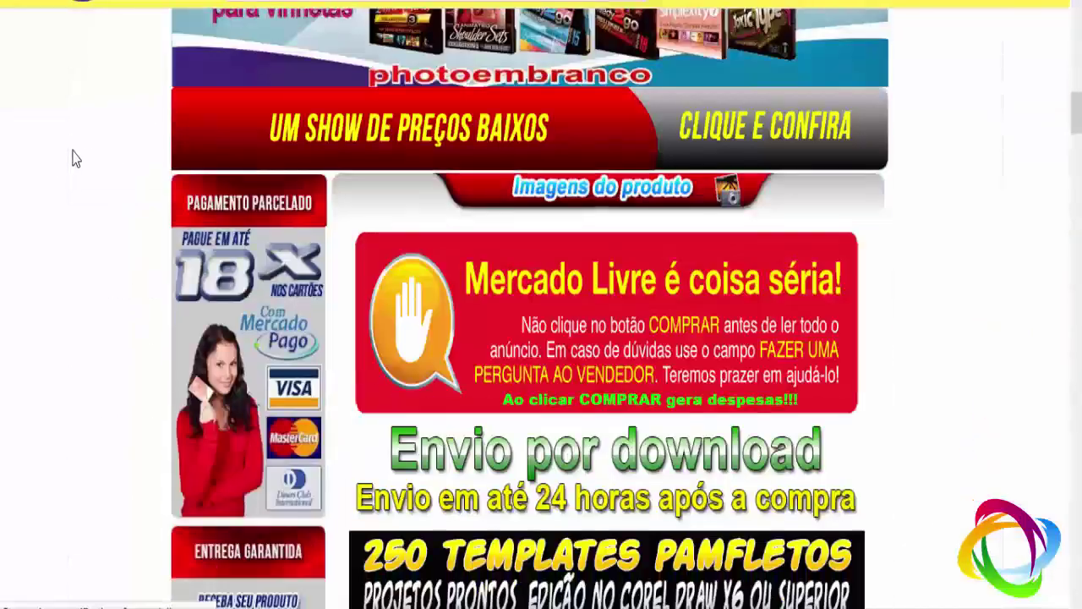
{"action": "scroll", "coordinate": [72, 158], "scroll_direction": "down", "scroll_amount": 5}
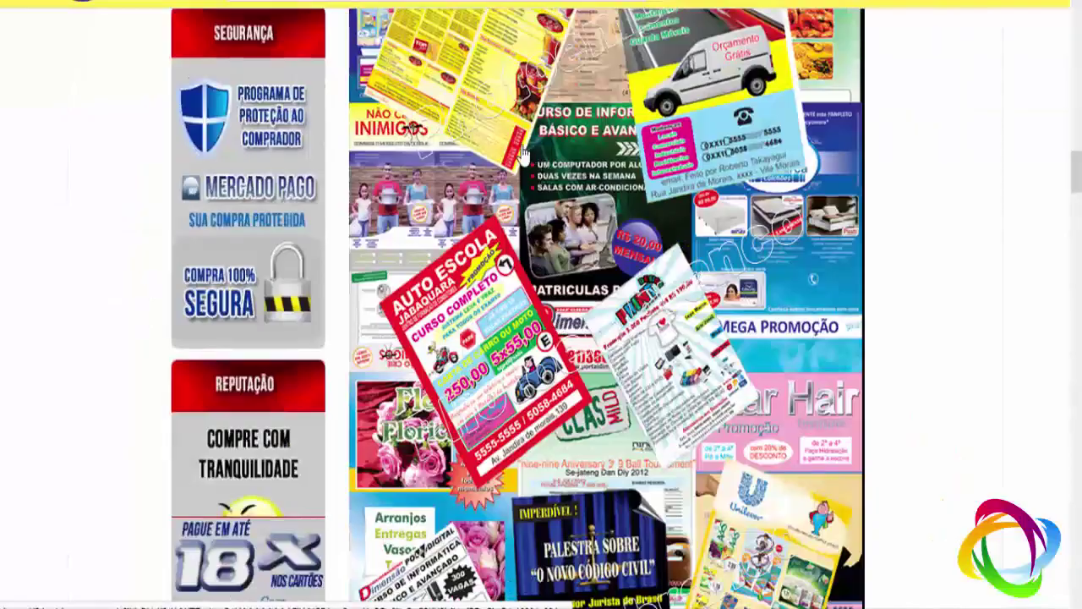
{"action": "scroll", "coordinate": [503, 306], "scroll_direction": "down", "scroll_amount": 4}
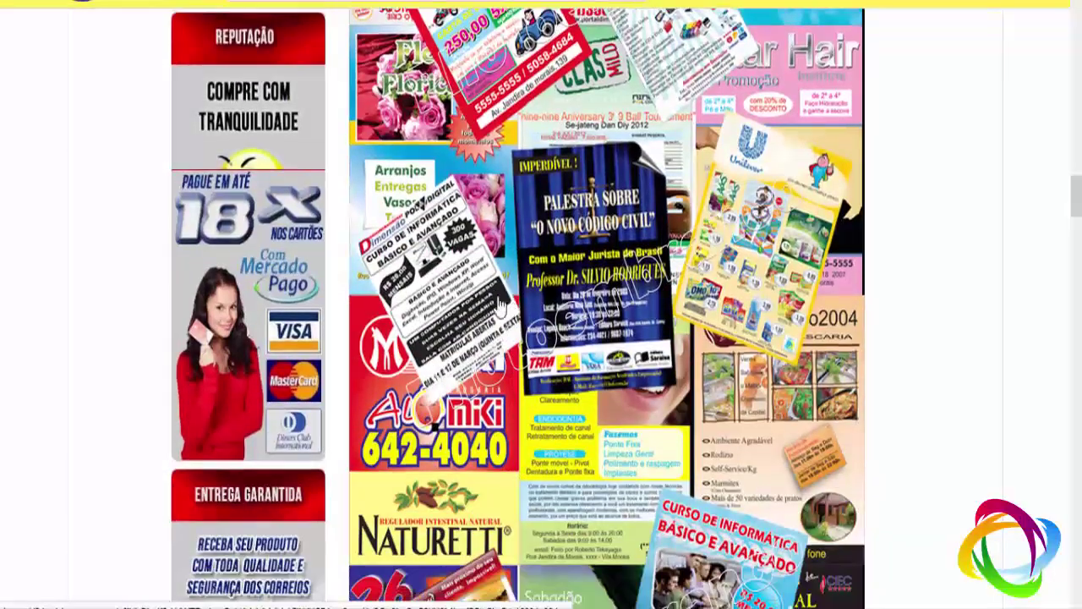
{"action": "scroll", "coordinate": [575, 334], "scroll_direction": "up", "scroll_amount": 6}
{"action": "scroll", "coordinate": [575, 329], "scroll_direction": "up", "scroll_amount": 8}
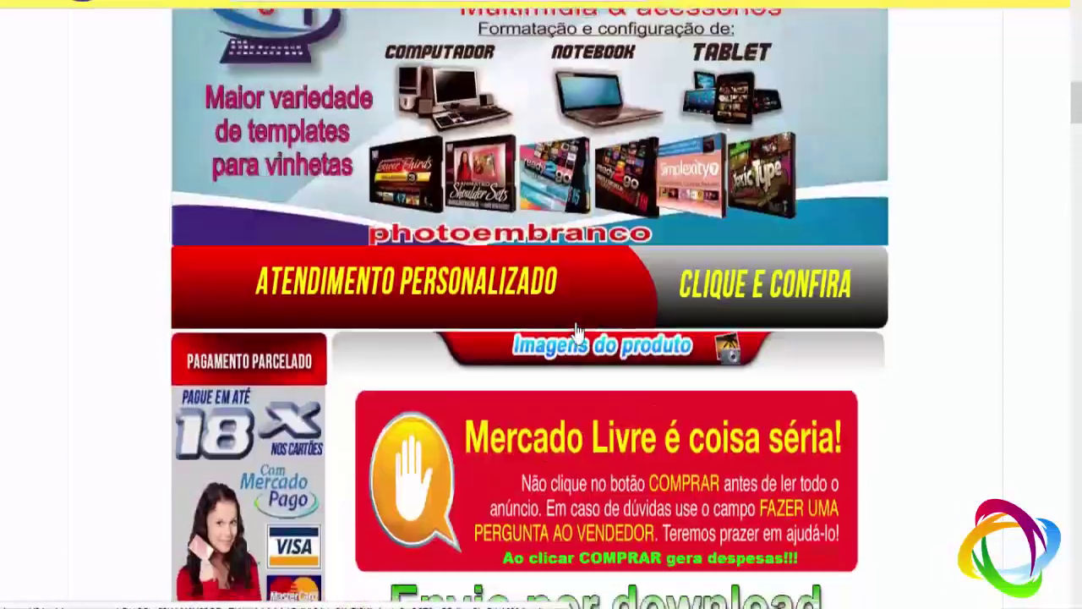
{"action": "scroll", "coordinate": [575, 326], "scroll_direction": "up", "scroll_amount": 6}
{"action": "scroll", "coordinate": [578, 327], "scroll_direction": "up", "scroll_amount": 8}
{"action": "scroll", "coordinate": [578, 327], "scroll_direction": "up", "scroll_amount": 2}
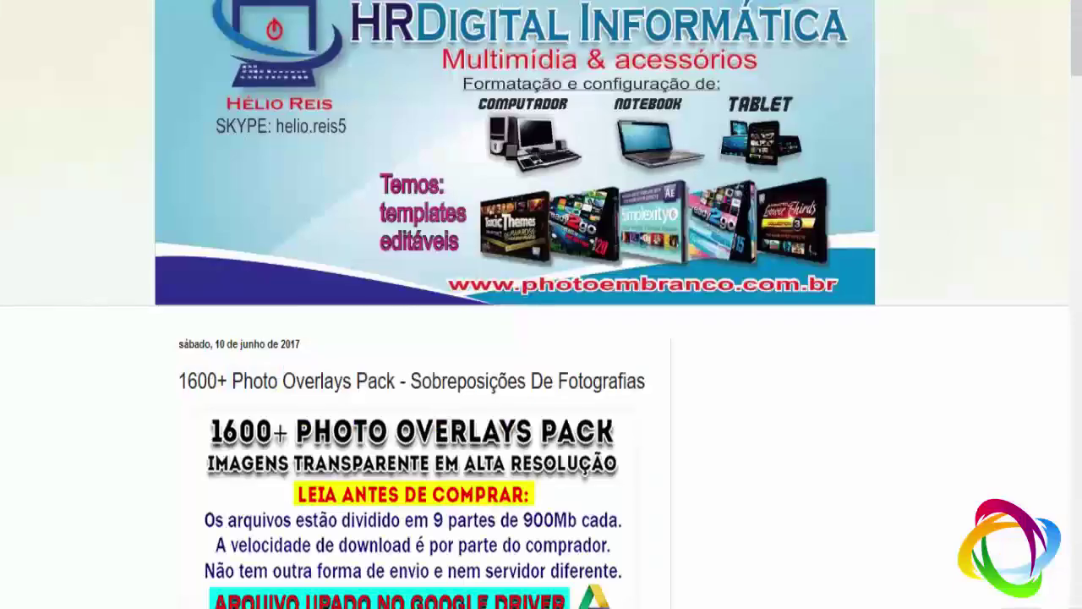
{"action": "scroll", "coordinate": [133, 339], "scroll_direction": "down", "scroll_amount": 2}
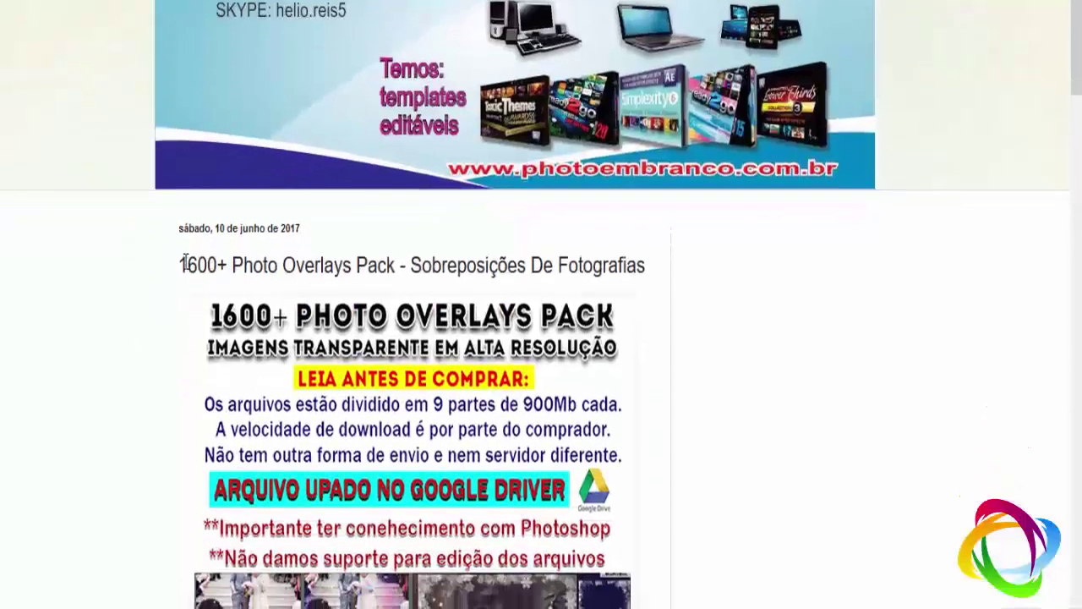
{"action": "left_click_drag", "start_coordinate": [218, 265], "coordinate": [651, 272]}
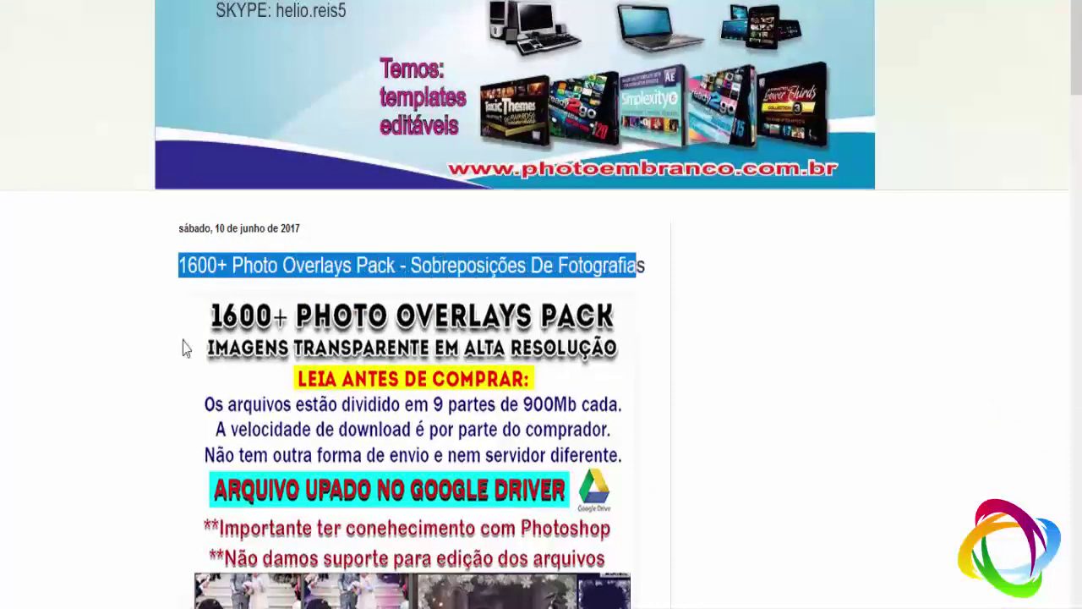
{"action": "left_click", "coordinate": [36, 345]}
{"action": "scroll", "coordinate": [359, 366], "scroll_direction": "down", "scroll_amount": 5}
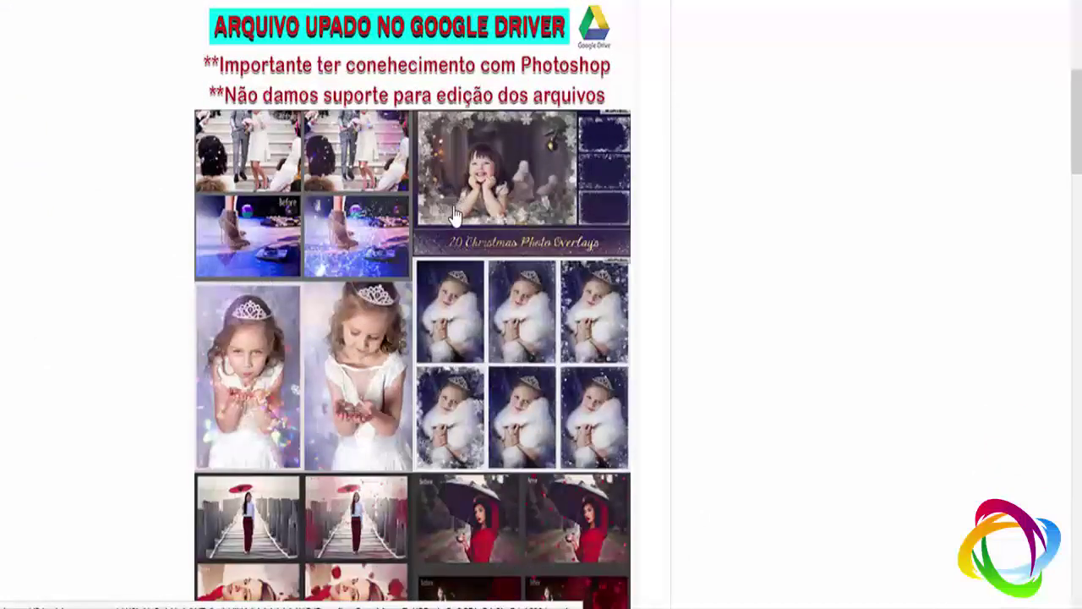
{"action": "scroll", "coordinate": [454, 215], "scroll_direction": "down", "scroll_amount": 4}
{"action": "scroll", "coordinate": [447, 230], "scroll_direction": "down", "scroll_amount": 4}
{"action": "scroll", "coordinate": [443, 275], "scroll_direction": "down", "scroll_amount": 4}
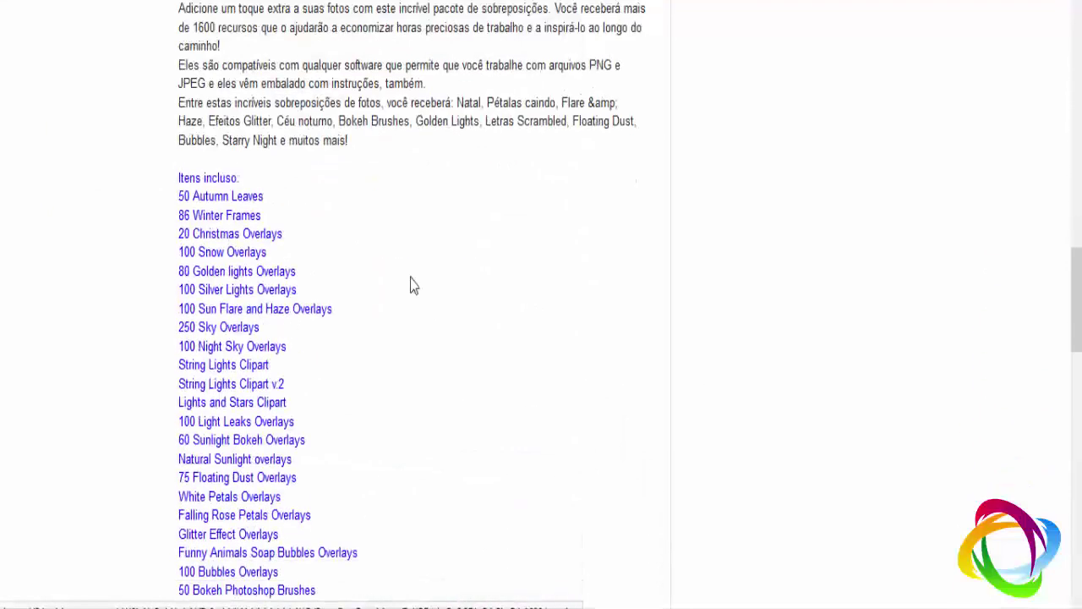
{"action": "scroll", "coordinate": [217, 208], "scroll_direction": "down", "scroll_amount": 1}
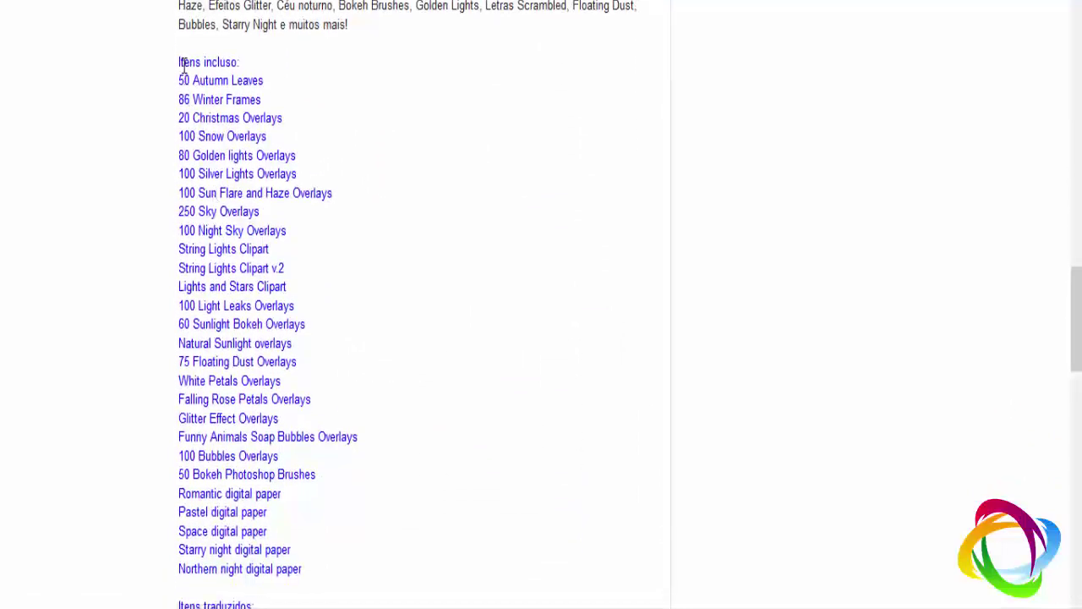
{"action": "left_click_drag", "start_coordinate": [172, 62], "coordinate": [324, 558]}
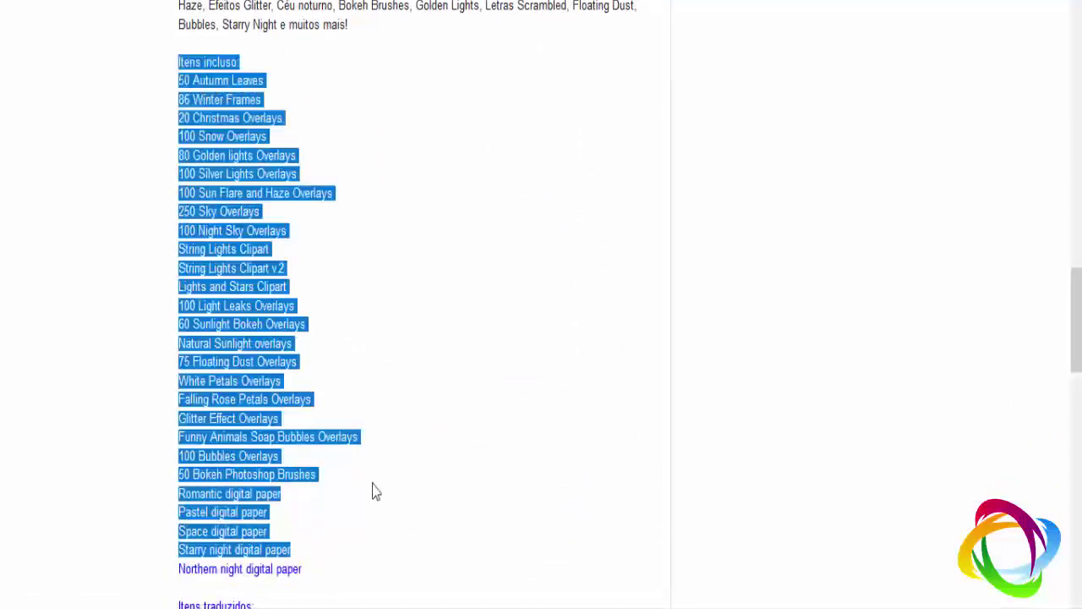
{"action": "left_click", "coordinate": [487, 317]}
{"action": "scroll", "coordinate": [487, 317], "scroll_direction": "up", "scroll_amount": 5}
{"action": "scroll", "coordinate": [487, 317], "scroll_direction": "up", "scroll_amount": 10}
{"action": "scroll", "coordinate": [487, 317], "scroll_direction": "up", "scroll_amount": 6}
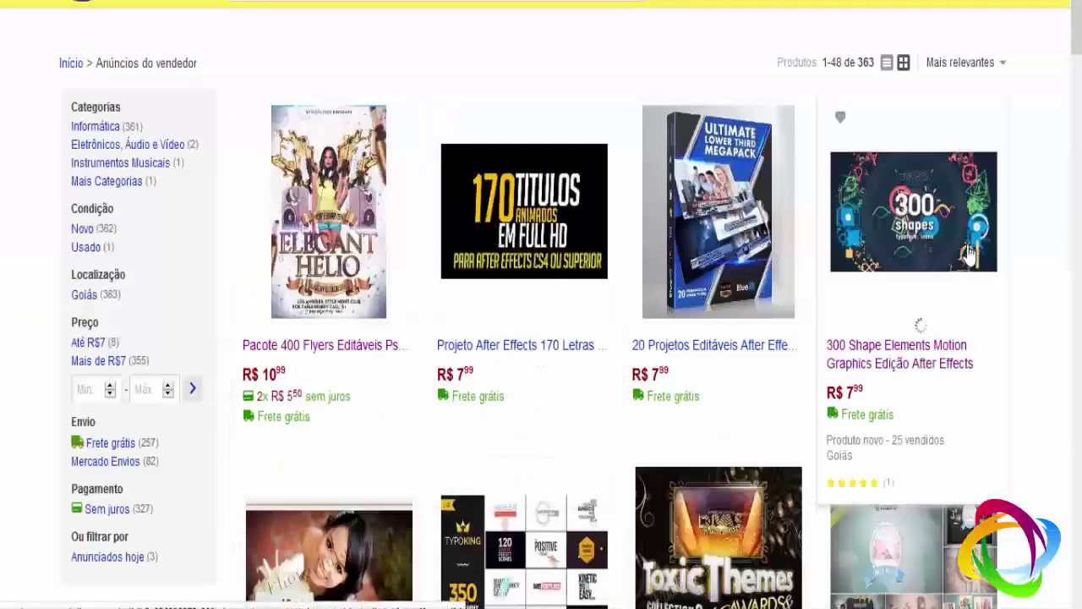
Scroll the seller's R$ 7,99 After Effects and Photoshop templates down to the 8-page pagination links
{"action": "scroll", "coordinate": [735, 87], "scroll_direction": "down", "scroll_amount": 3}
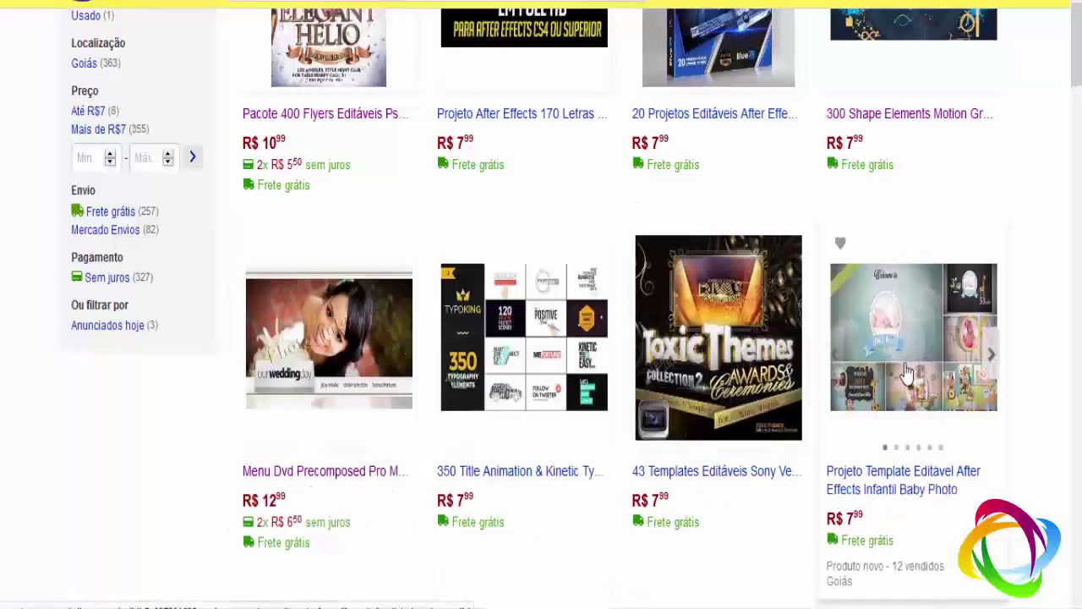
{"action": "scroll", "coordinate": [905, 355], "scroll_direction": "down", "scroll_amount": 3}
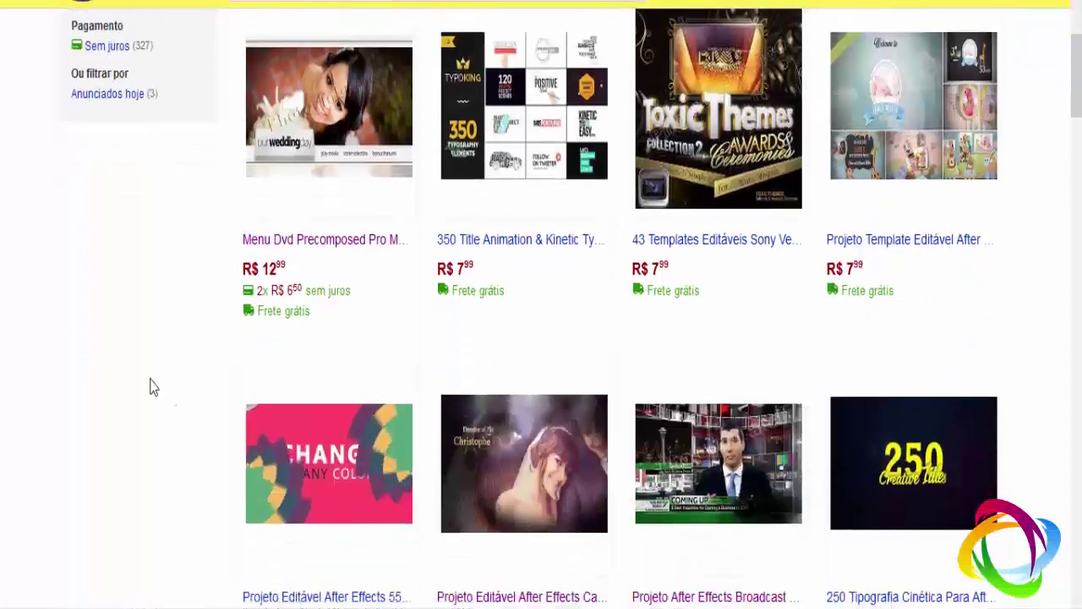
{"action": "scroll", "coordinate": [152, 386], "scroll_direction": "down", "scroll_amount": 3}
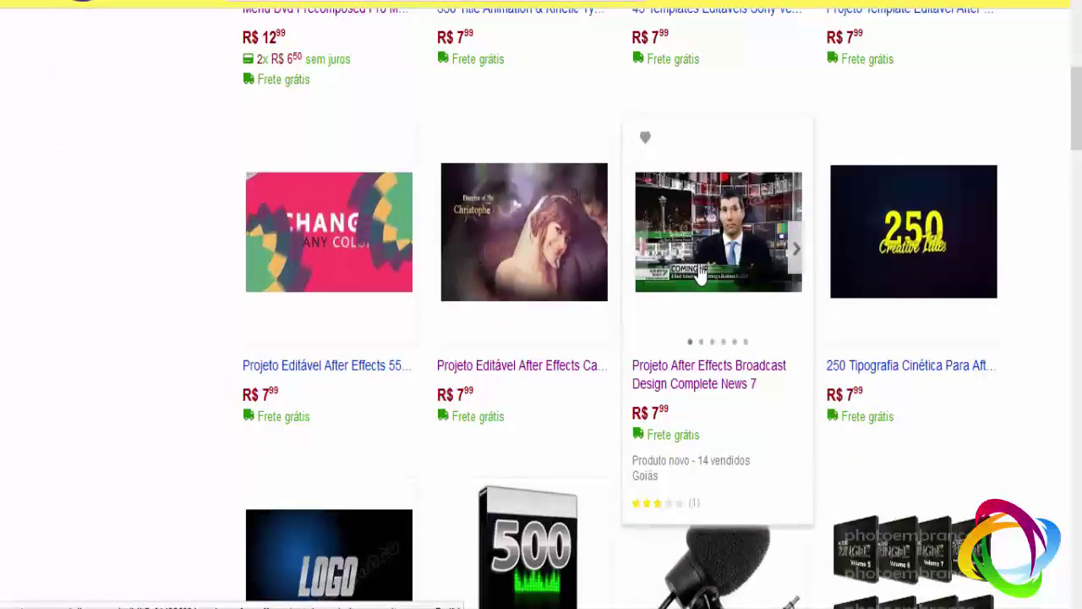
{"action": "scroll", "coordinate": [189, 394], "scroll_direction": "down", "scroll_amount": 3}
{"action": "scroll", "coordinate": [188, 394], "scroll_direction": "down", "scroll_amount": 3}
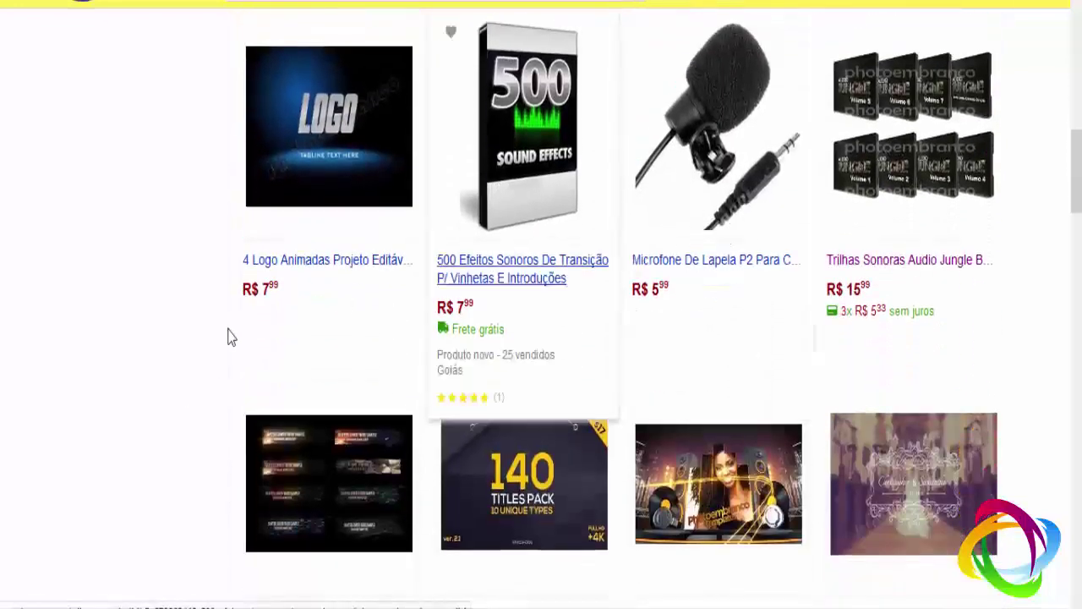
{"action": "scroll", "coordinate": [228, 335], "scroll_direction": "down", "scroll_amount": 3}
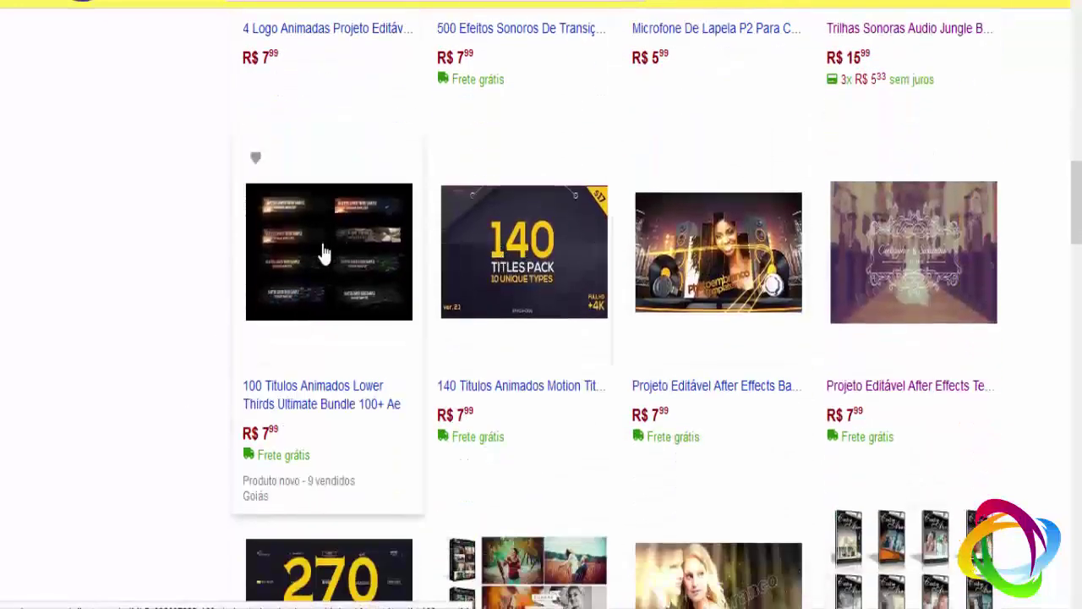
{"action": "scroll", "coordinate": [322, 493], "scroll_direction": "down", "scroll_amount": 5}
{"action": "scroll", "coordinate": [784, 394], "scroll_direction": "up", "scroll_amount": 3}
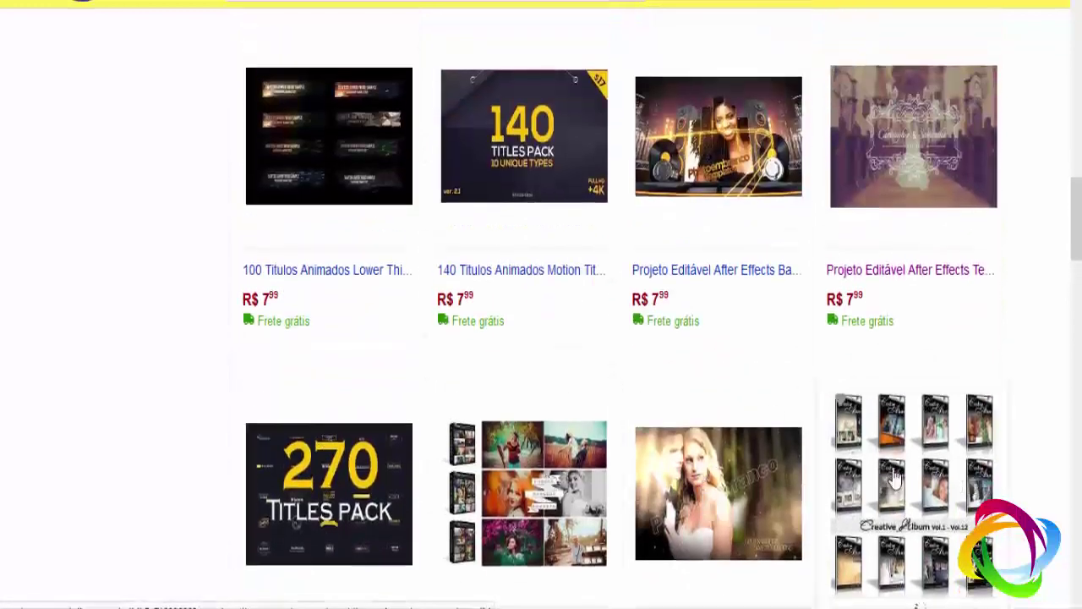
{"action": "scroll", "coordinate": [290, 483], "scroll_direction": "down", "scroll_amount": 2}
{"action": "scroll", "coordinate": [338, 422], "scroll_direction": "down", "scroll_amount": 2}
{"action": "scroll", "coordinate": [547, 370], "scroll_direction": "down", "scroll_amount": 3}
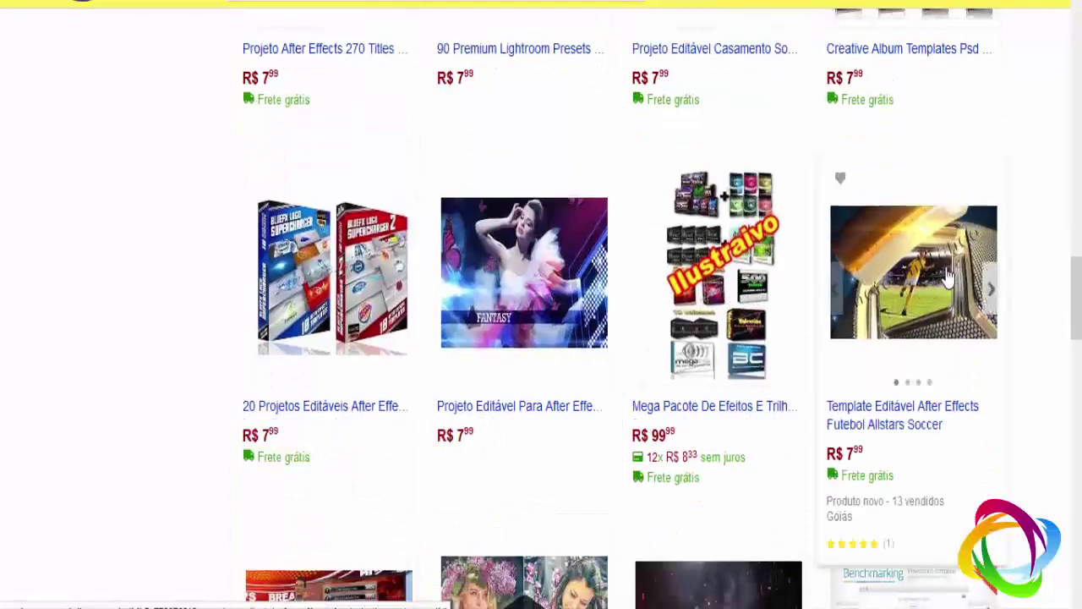
{"action": "scroll", "coordinate": [364, 330], "scroll_direction": "down", "scroll_amount": 4}
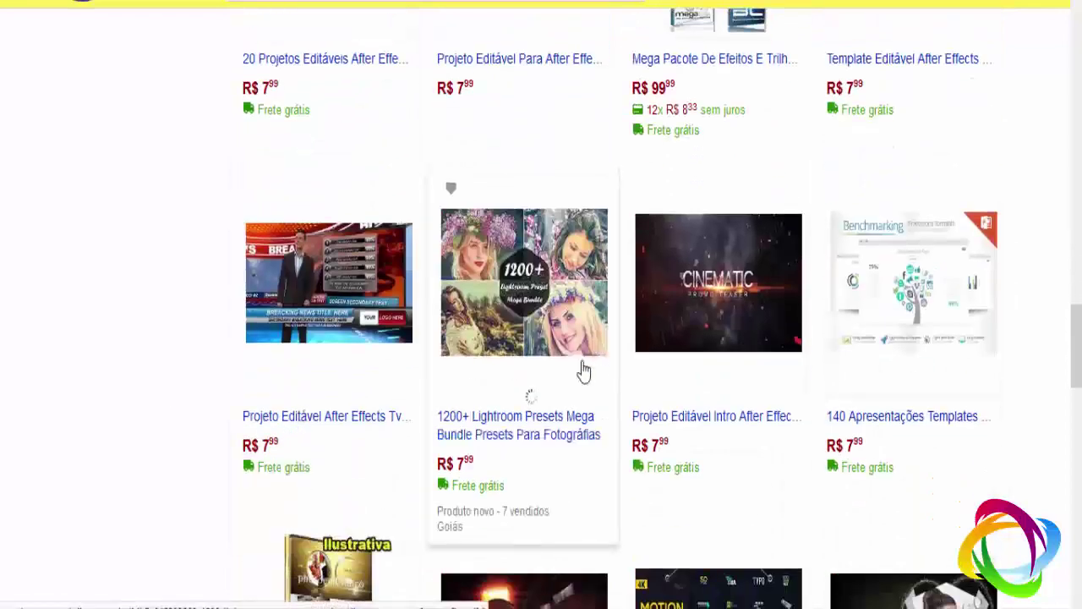
{"action": "scroll", "coordinate": [585, 370], "scroll_direction": "down", "scroll_amount": 2}
{"action": "scroll", "coordinate": [585, 370], "scroll_direction": "down", "scroll_amount": 5}
{"action": "scroll", "coordinate": [567, 338], "scroll_direction": "down", "scroll_amount": 4}
{"action": "scroll", "coordinate": [550, 290], "scroll_direction": "up", "scroll_amount": 3}
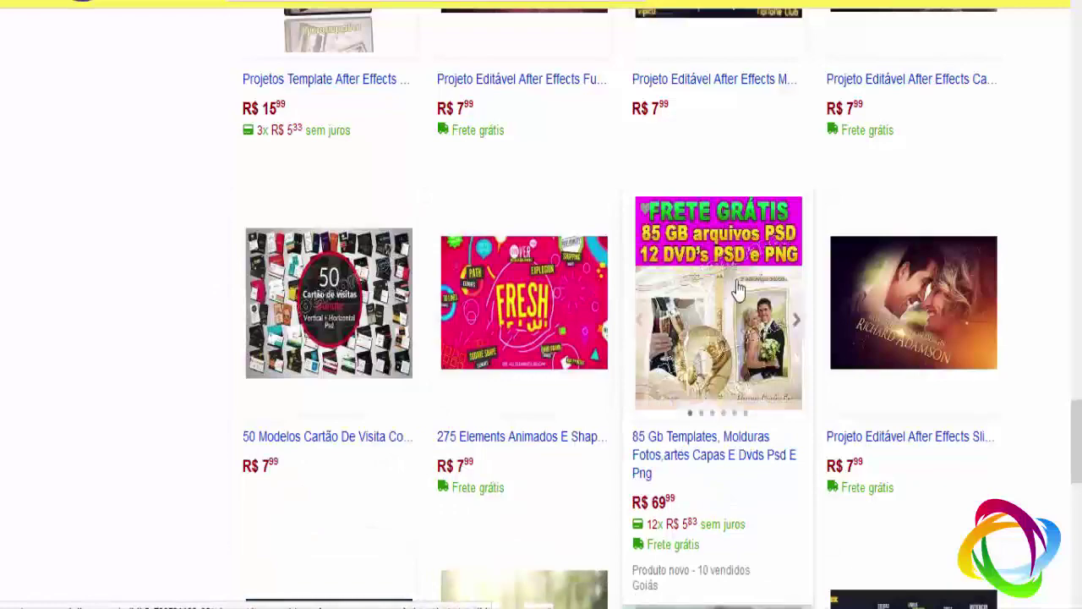
{"action": "scroll", "coordinate": [736, 296], "scroll_direction": "down", "scroll_amount": 4}
{"action": "scroll", "coordinate": [642, 364], "scroll_direction": "down", "scroll_amount": 5}
{"action": "scroll", "coordinate": [555, 437], "scroll_direction": "down", "scroll_amount": 2}
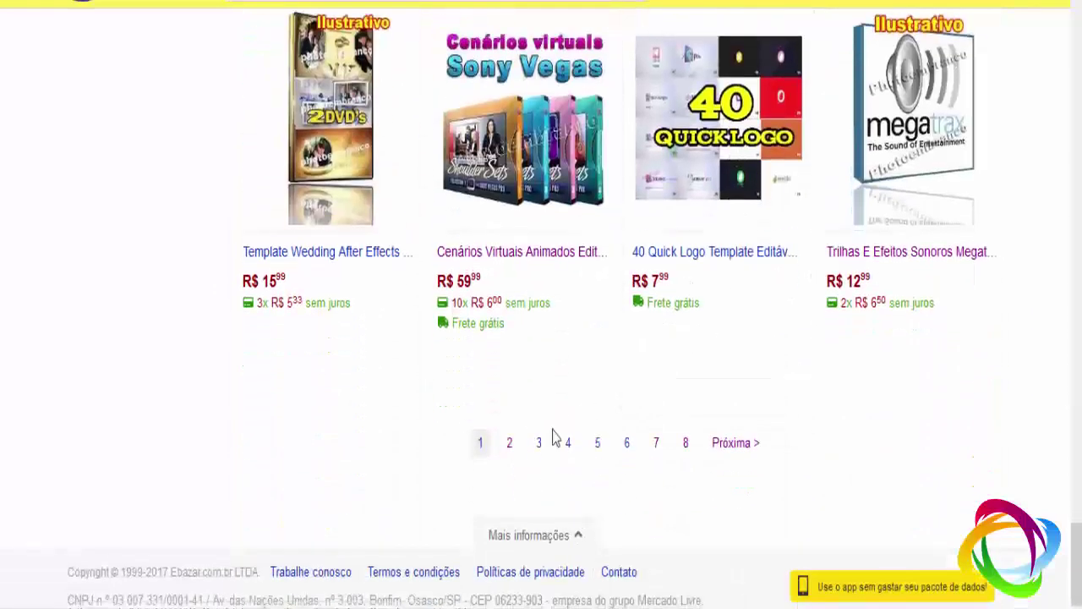
{"action": "left_click", "coordinate": [510, 443]}
{"action": "scroll", "coordinate": [630, 254], "scroll_direction": "down", "scroll_amount": 5}
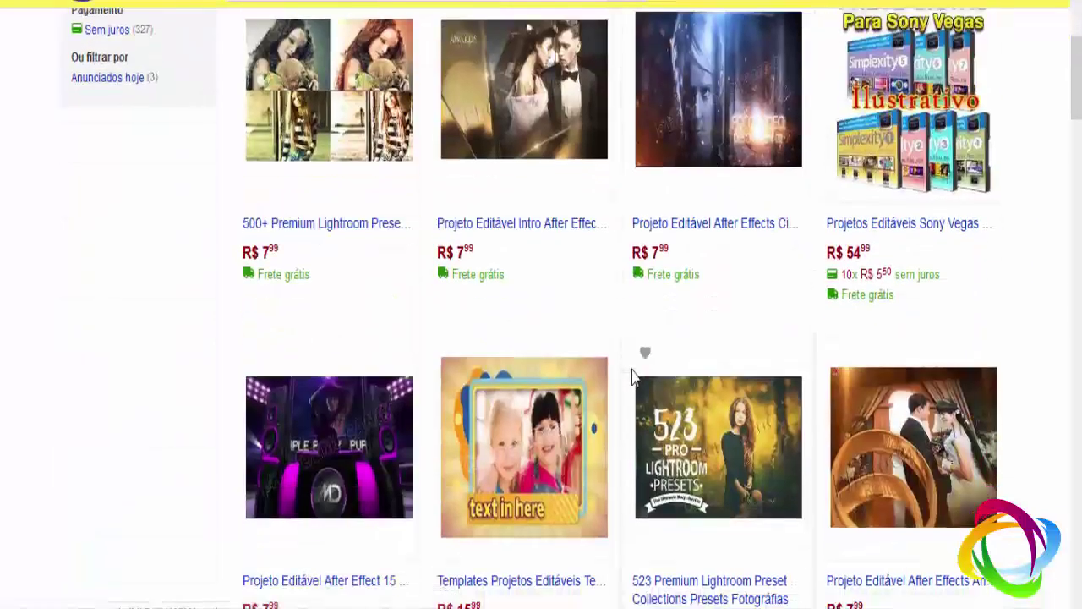
{"action": "scroll", "coordinate": [632, 377], "scroll_direction": "down", "scroll_amount": 5}
{"action": "scroll", "coordinate": [632, 377], "scroll_direction": "down", "scroll_amount": 6}
{"action": "scroll", "coordinate": [632, 376], "scroll_direction": "down", "scroll_amount": 4}
{"action": "scroll", "coordinate": [633, 376], "scroll_direction": "down", "scroll_amount": 4}
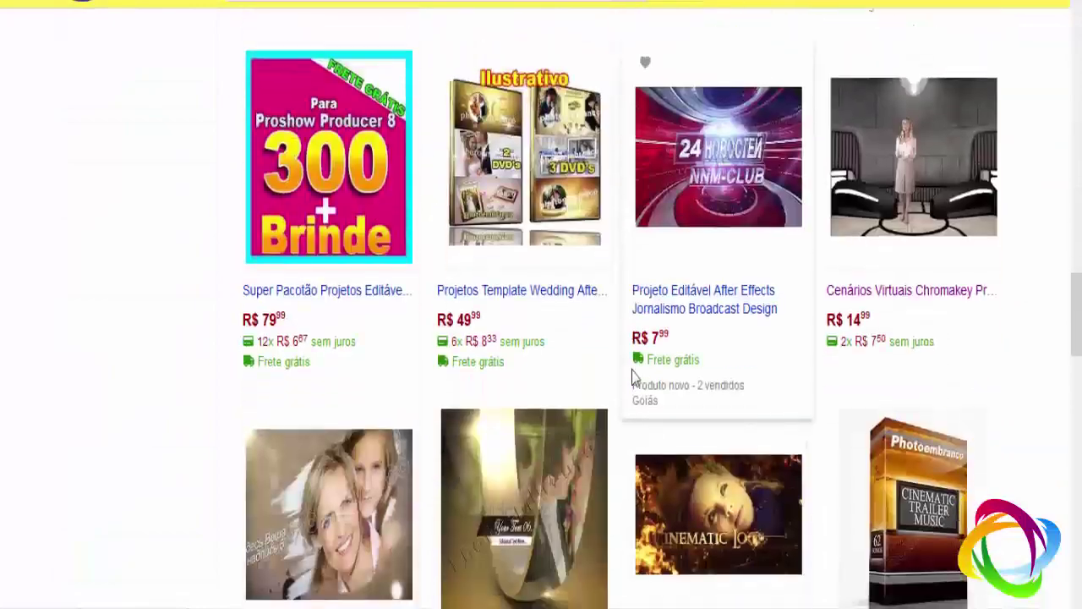
{"action": "scroll", "coordinate": [633, 377], "scroll_direction": "down", "scroll_amount": 1}
{"action": "scroll", "coordinate": [632, 377], "scroll_direction": "down", "scroll_amount": 4}
{"action": "scroll", "coordinate": [631, 371], "scroll_direction": "down", "scroll_amount": 3}
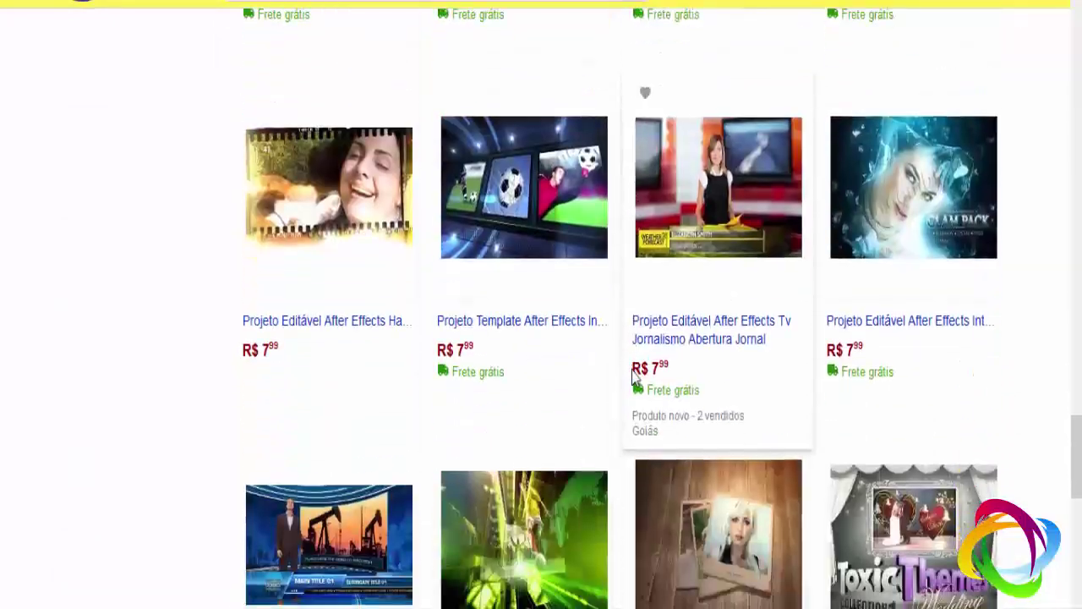
{"action": "scroll", "coordinate": [631, 371], "scroll_direction": "down", "scroll_amount": 5}
{"action": "scroll", "coordinate": [631, 372], "scroll_direction": "down", "scroll_amount": 4}
{"action": "scroll", "coordinate": [632, 371], "scroll_direction": "up", "scroll_amount": 4}
{"action": "scroll", "coordinate": [630, 371], "scroll_direction": "up", "scroll_amount": 3}
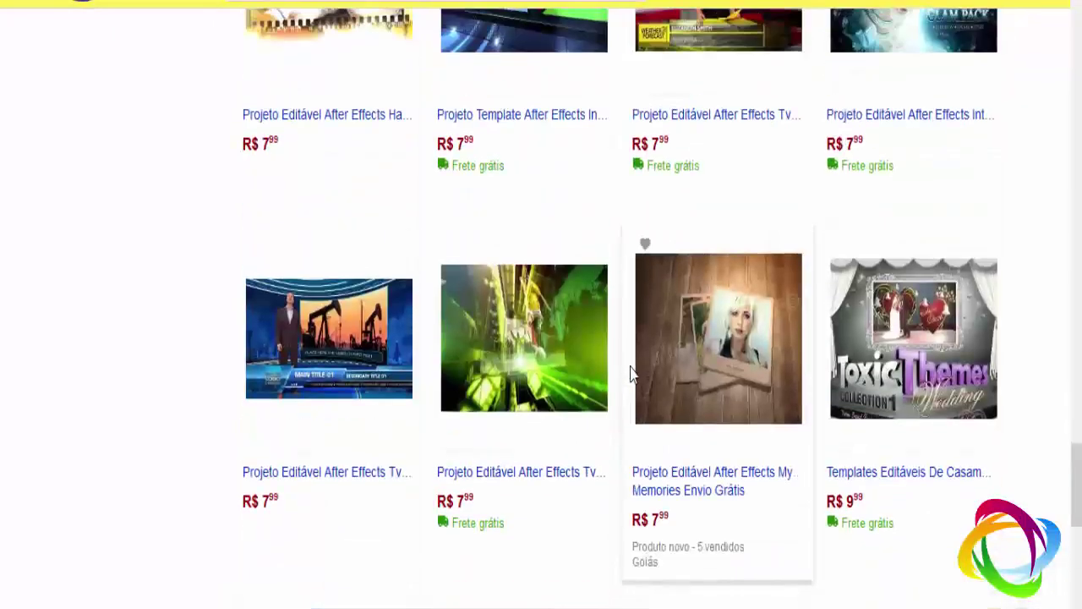
{"action": "scroll", "coordinate": [696, 386], "scroll_direction": "down", "scroll_amount": 5}
{"action": "scroll", "coordinate": [669, 353], "scroll_direction": "up", "scroll_amount": 4}
{"action": "scroll", "coordinate": [668, 360], "scroll_direction": "up", "scroll_amount": 7}
{"action": "scroll", "coordinate": [668, 359], "scroll_direction": "up", "scroll_amount": 5}
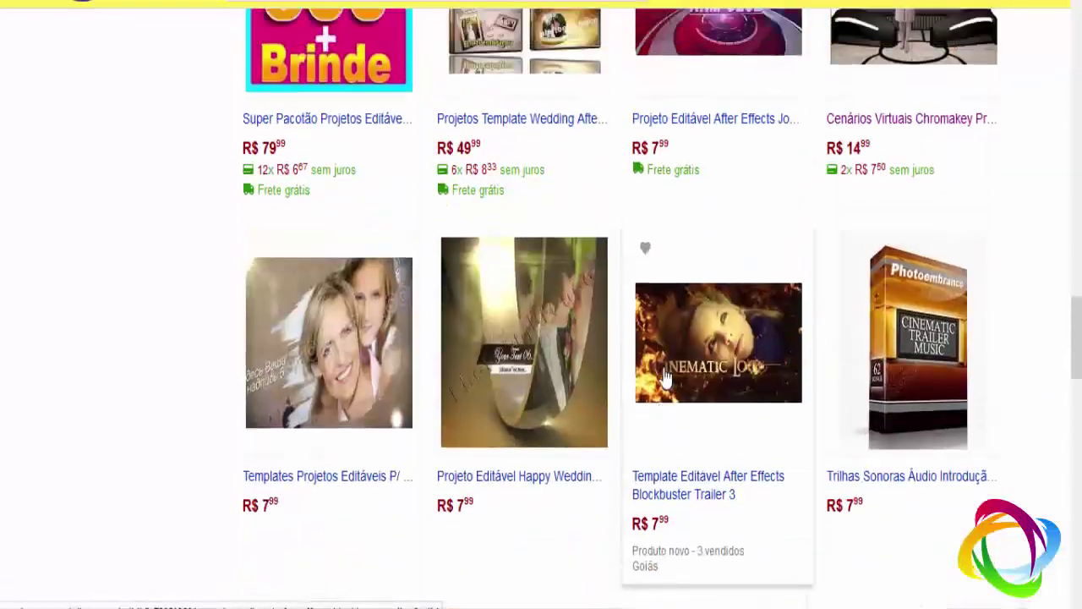
{"action": "scroll", "coordinate": [665, 423], "scroll_direction": "up", "scroll_amount": 5}
{"action": "scroll", "coordinate": [667, 411], "scroll_direction": "up", "scroll_amount": 4}
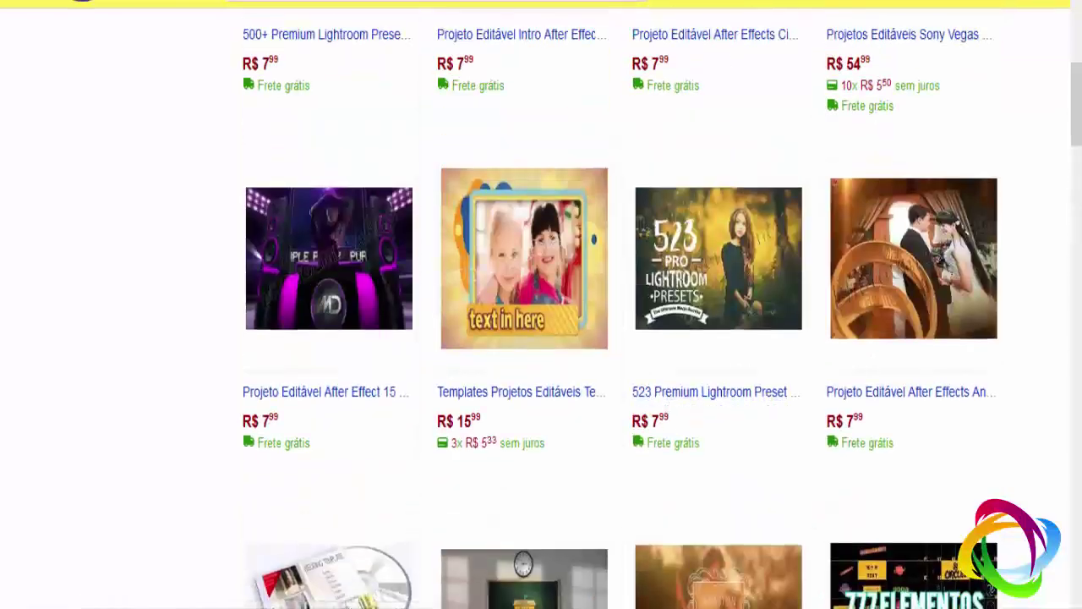
{"action": "scroll", "coordinate": [491, 203], "scroll_direction": "up", "scroll_amount": 5}
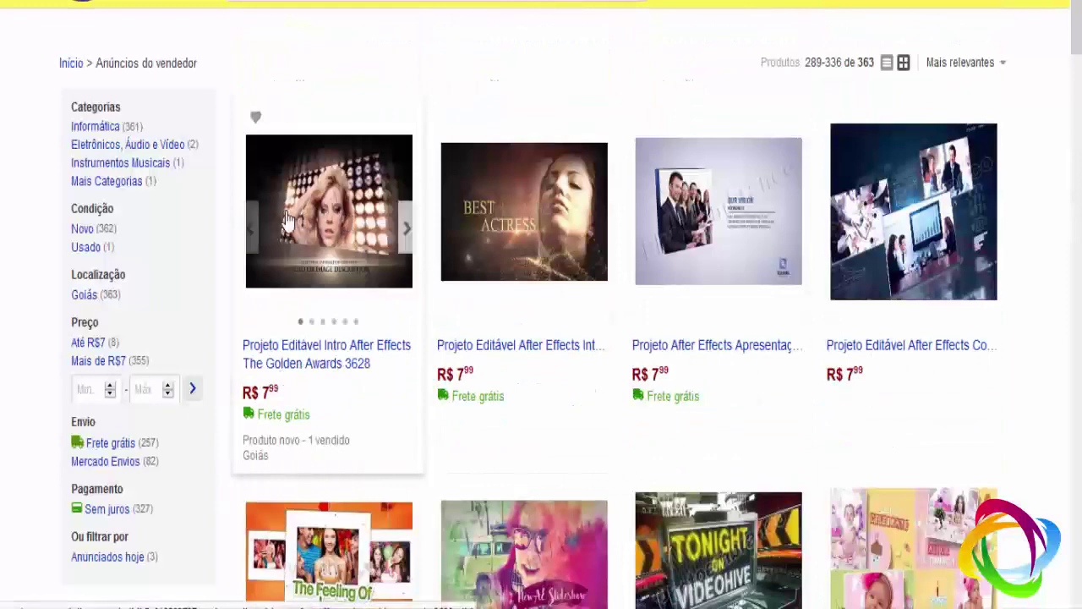
{"action": "scroll", "coordinate": [893, 191], "scroll_direction": "down", "scroll_amount": 4}
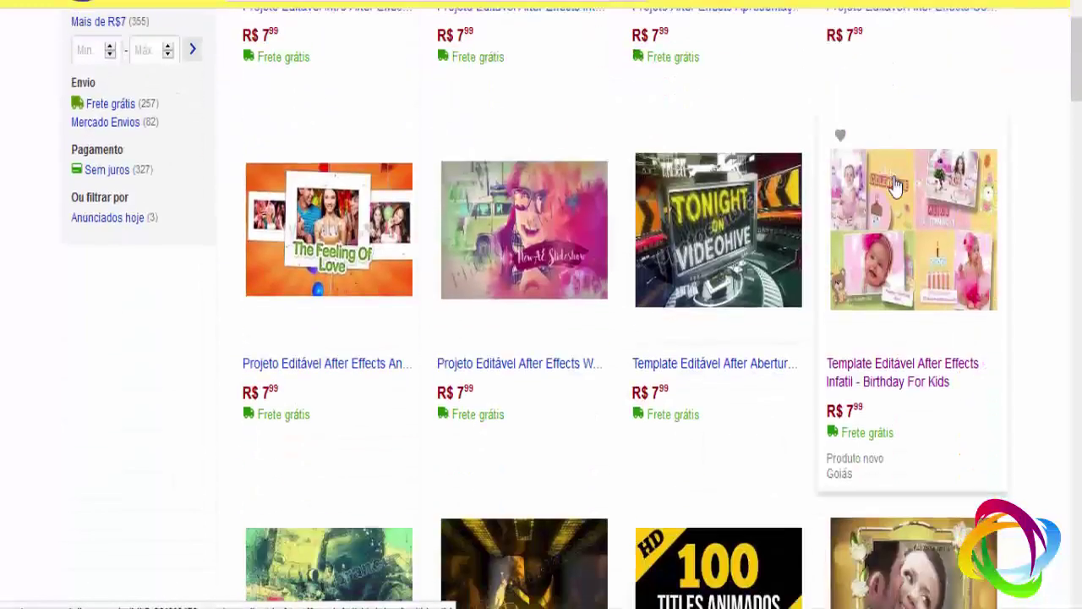
{"action": "scroll", "coordinate": [888, 193], "scroll_direction": "down", "scroll_amount": 3}
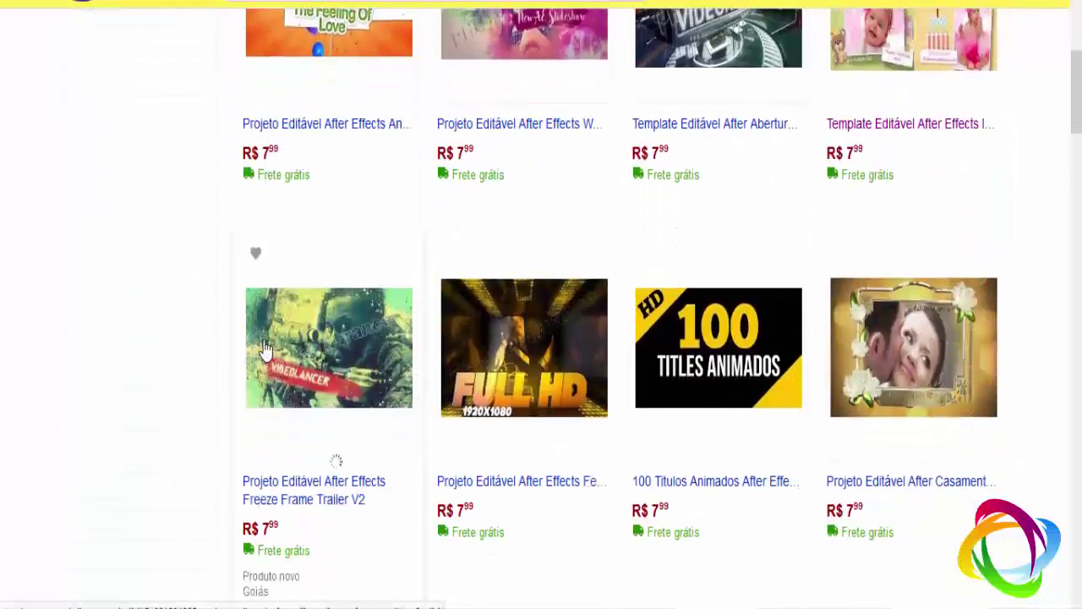
{"action": "scroll", "coordinate": [264, 351], "scroll_direction": "down", "scroll_amount": 5}
{"action": "scroll", "coordinate": [263, 347], "scroll_direction": "down", "scroll_amount": 5}
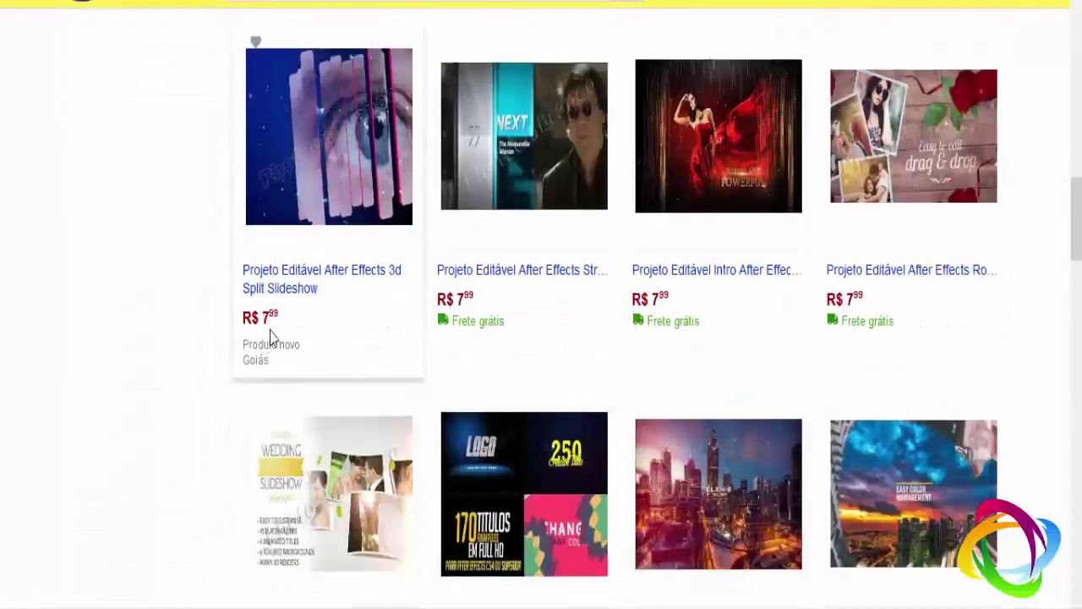
{"action": "scroll", "coordinate": [520, 355], "scroll_direction": "up", "scroll_amount": 8}
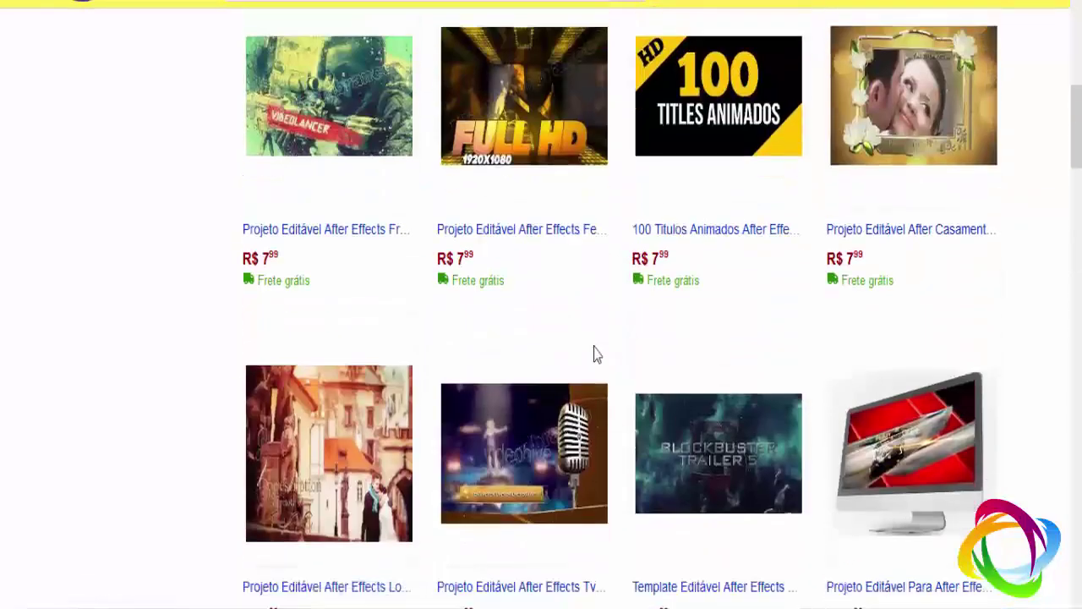
{"action": "scroll", "coordinate": [595, 355], "scroll_direction": "down", "scroll_amount": 8}
{"action": "scroll", "coordinate": [595, 355], "scroll_direction": "down", "scroll_amount": 3}
{"action": "scroll", "coordinate": [594, 355], "scroll_direction": "down", "scroll_amount": 3}
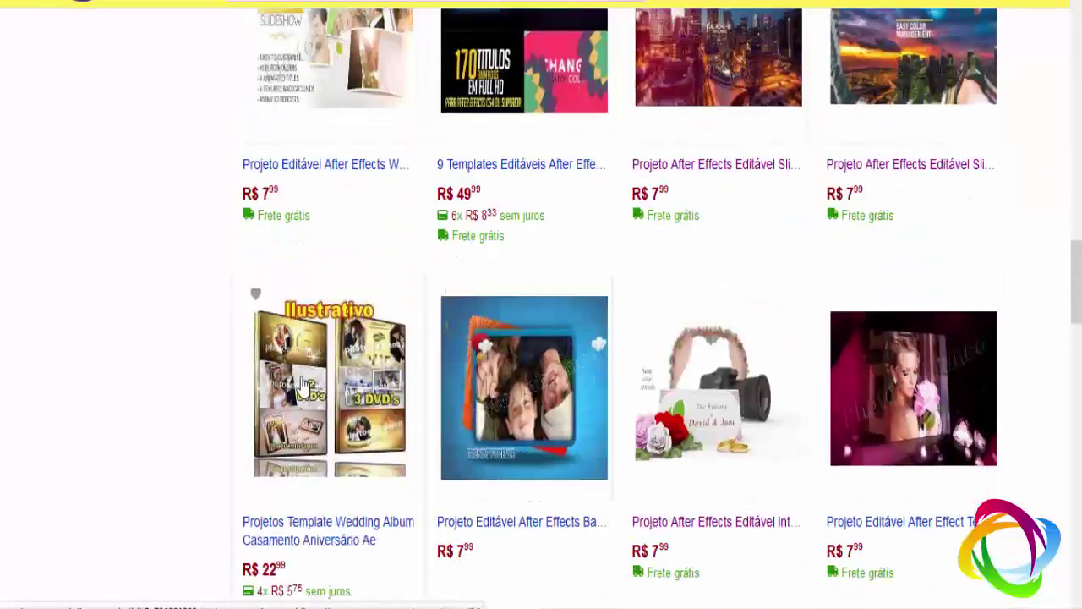
{"action": "scroll", "coordinate": [305, 385], "scroll_direction": "down", "scroll_amount": 3}
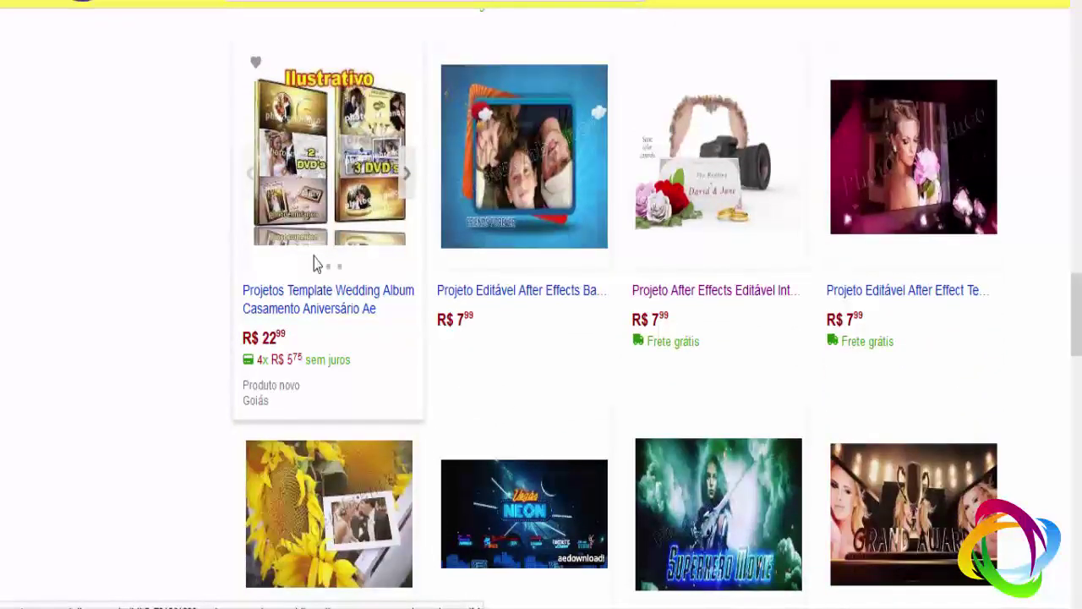
{"action": "scroll", "coordinate": [485, 278], "scroll_direction": "down", "scroll_amount": 4}
{"action": "scroll", "coordinate": [667, 380], "scroll_direction": "down", "scroll_amount": 4}
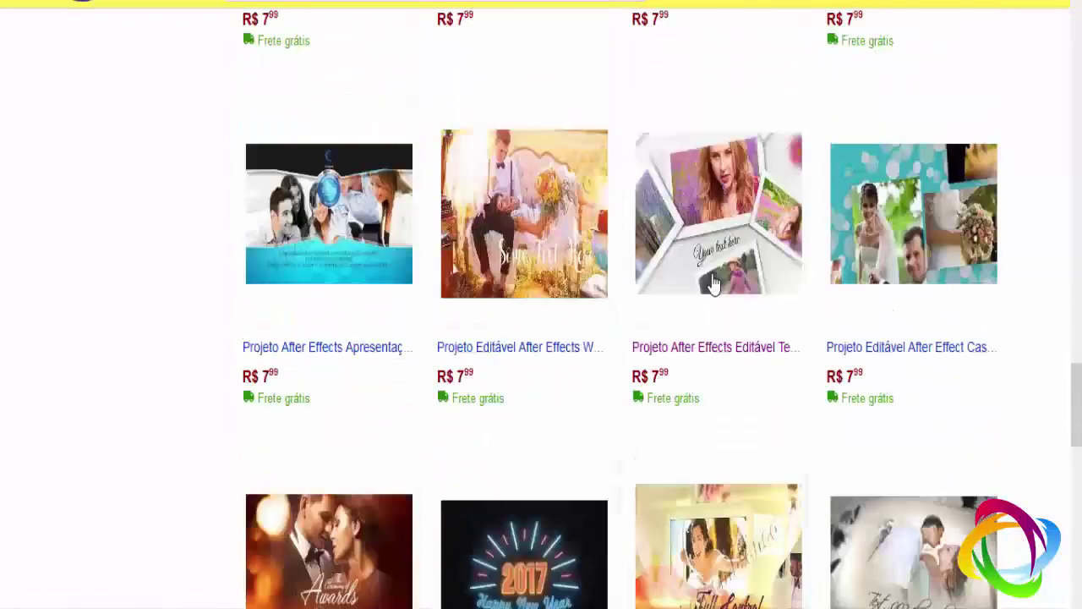
{"action": "scroll", "coordinate": [713, 284], "scroll_direction": "up", "scroll_amount": 4}
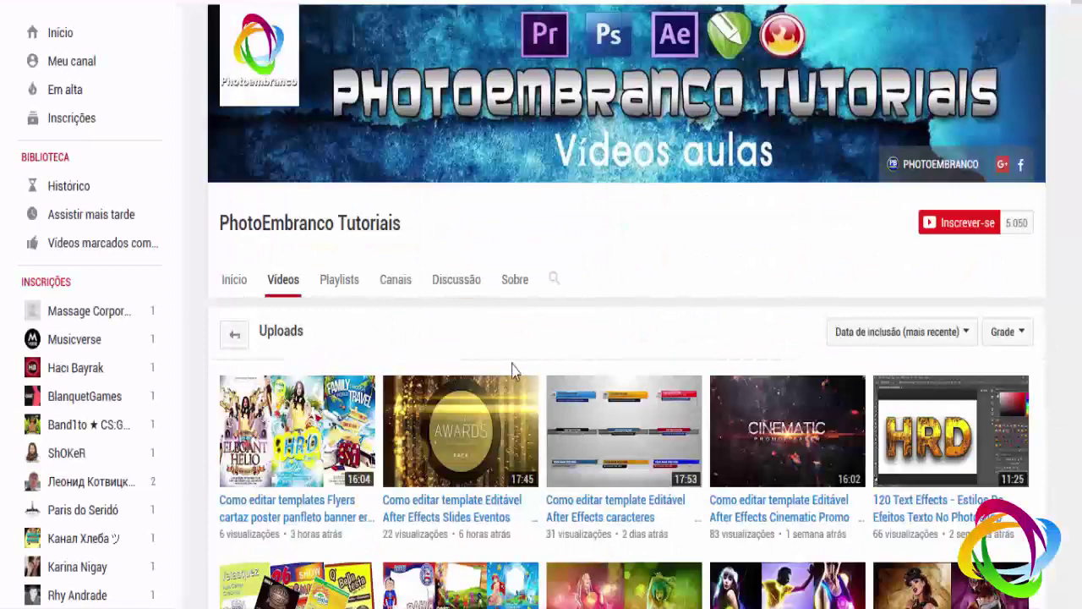
Scroll through the PhotoEmbranco Tutoriais Videos tab and back toward the top
{"action": "scroll", "coordinate": [656, 345], "scroll_direction": "down", "scroll_amount": 3}
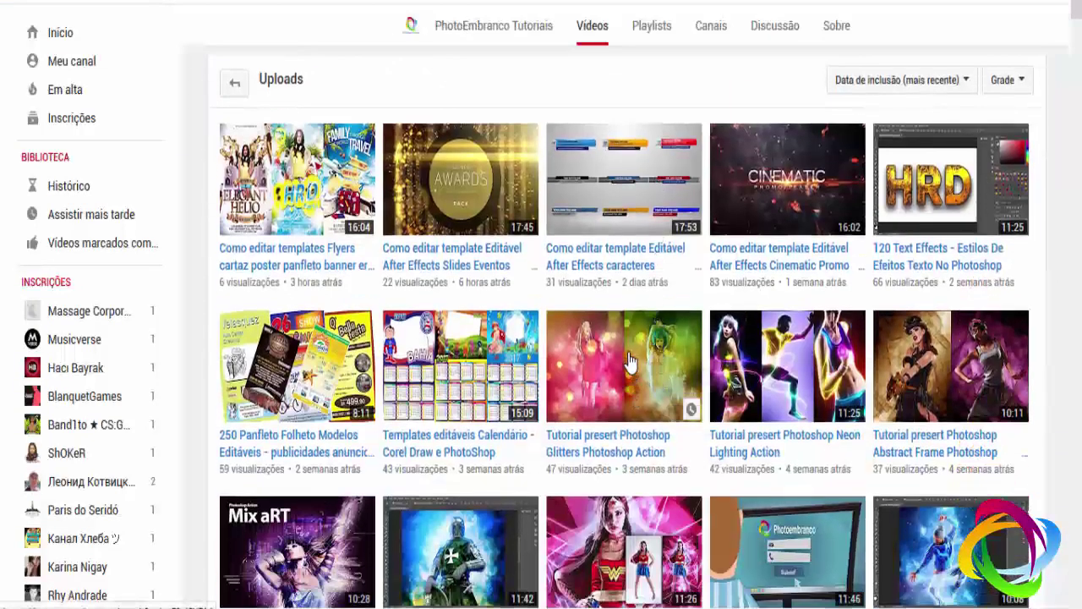
{"action": "scroll", "coordinate": [609, 334], "scroll_direction": "down", "scroll_amount": 5}
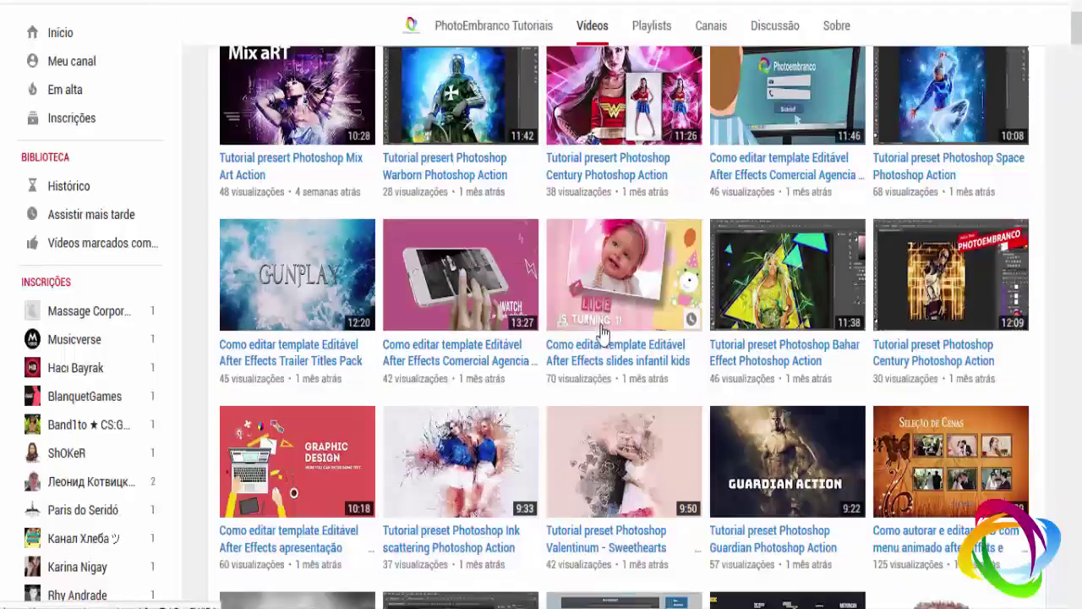
{"action": "scroll", "coordinate": [602, 333], "scroll_direction": "up", "scroll_amount": 2}
{"action": "scroll", "coordinate": [600, 334], "scroll_direction": "up", "scroll_amount": 6}
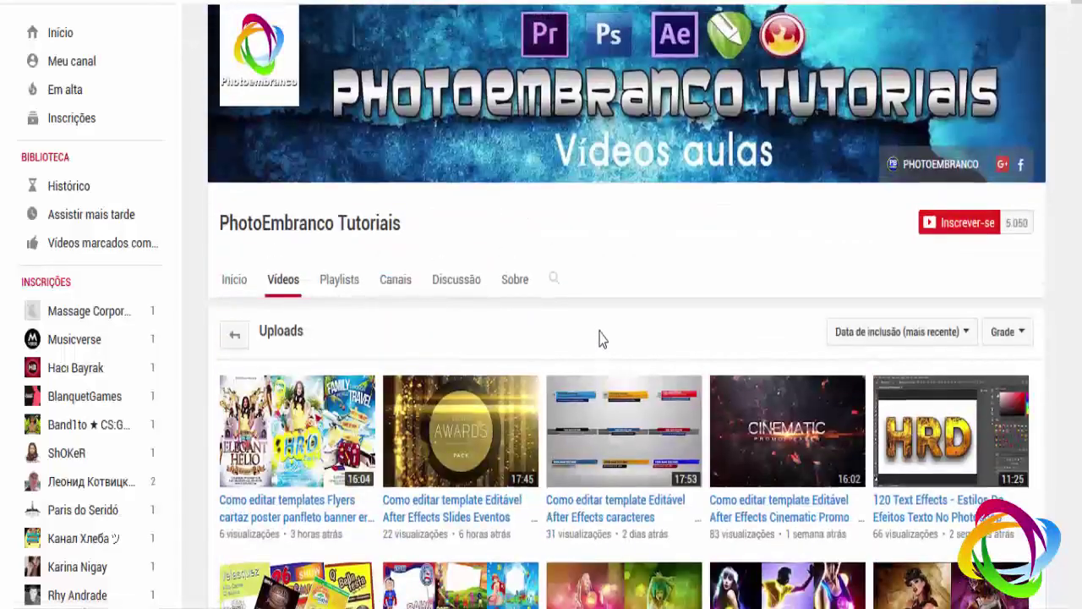
{"action": "scroll", "coordinate": [602, 339], "scroll_direction": "down", "scroll_amount": 3}
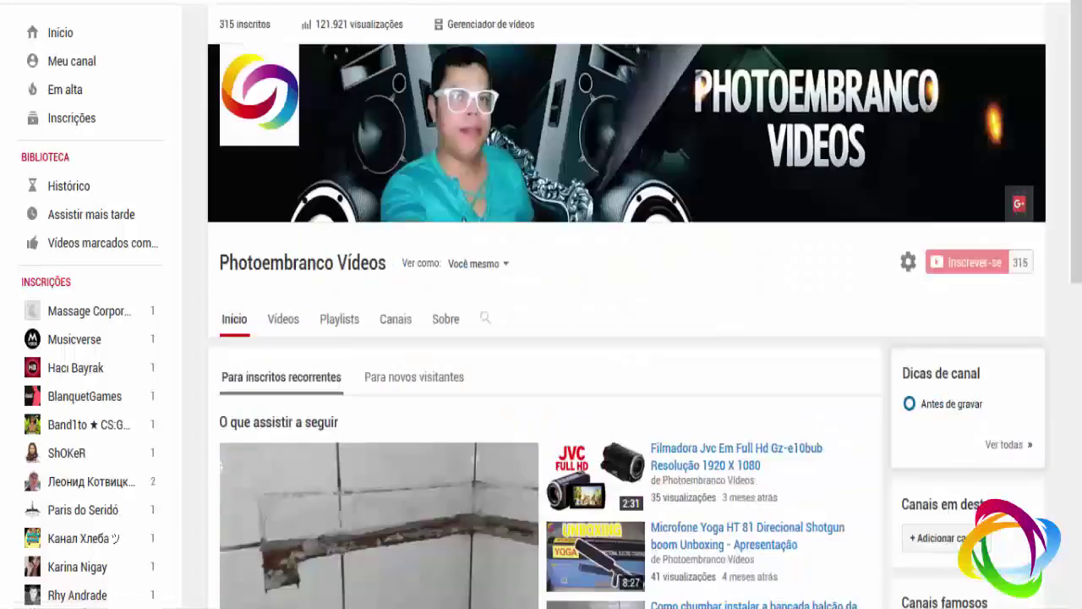
{"action": "mouse_move", "coordinate": [281, 125]}
{"action": "mouse_move", "coordinate": [588, 115]}
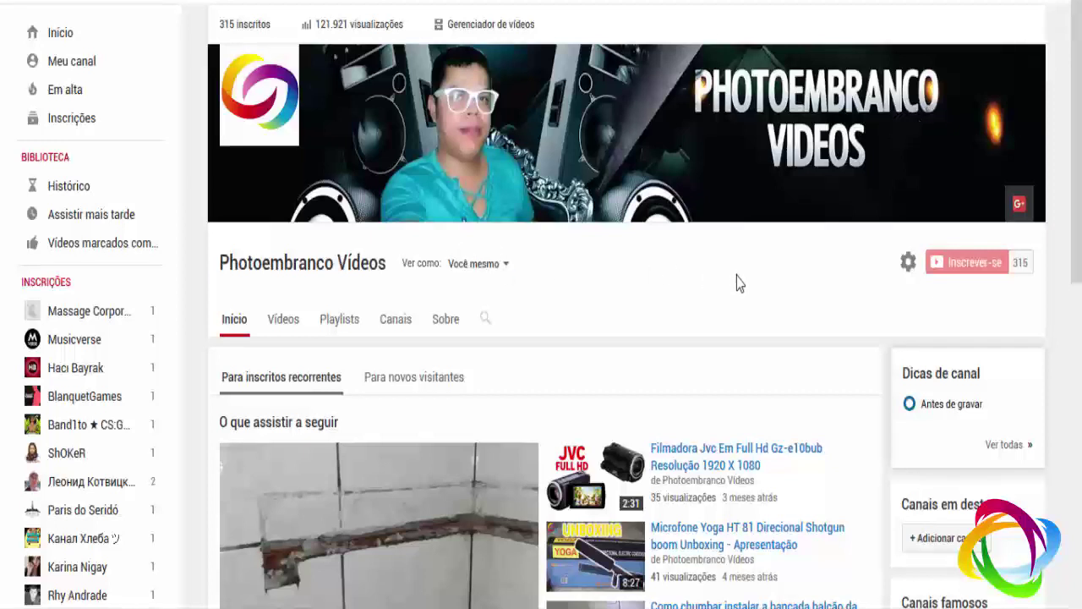
{"action": "mouse_move", "coordinate": [487, 155]}
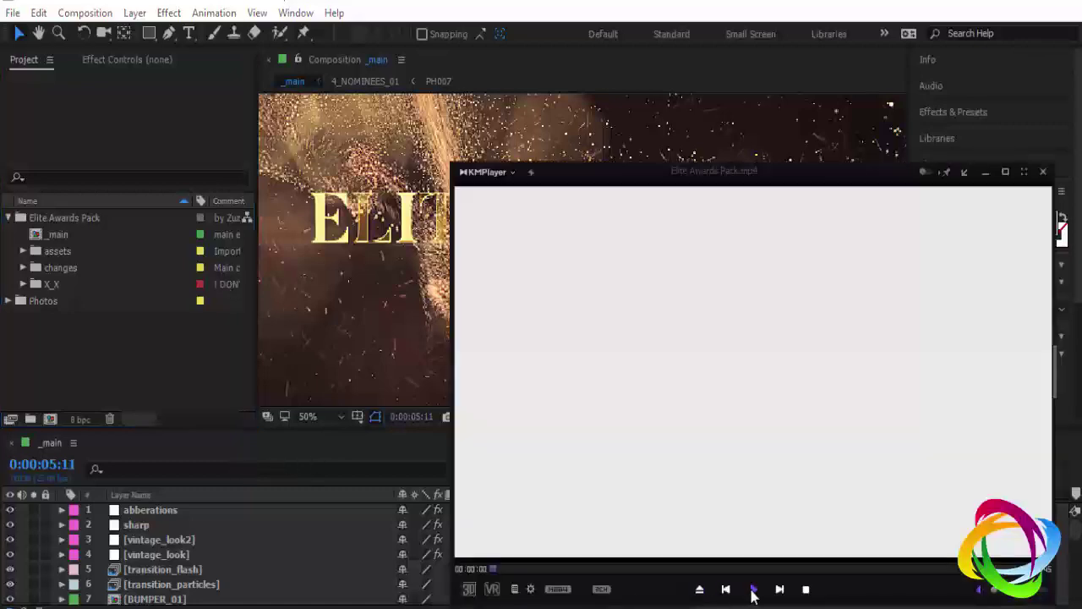
Play Elite Awards Pack.mp4 in KMPlayer, then close the player
{"action": "left_click", "coordinate": [752, 590]}
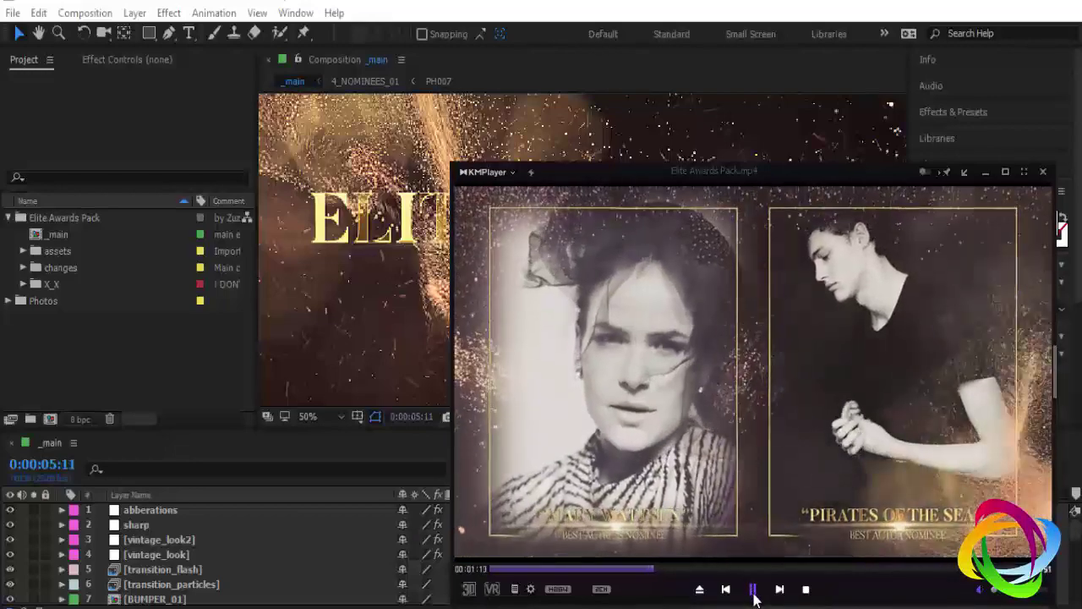
{"action": "left_click", "coordinate": [130, 351]}
Expand the Photos folder in the Project panel to check its images, then collapse it
{"action": "left_click", "coordinate": [44, 301]}
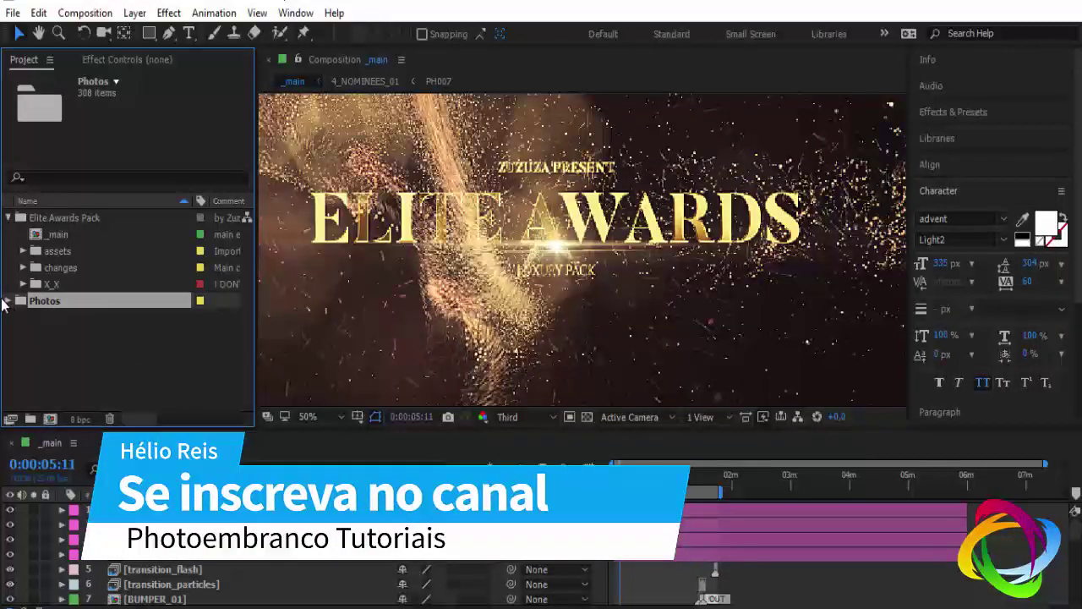
{"action": "left_click", "coordinate": [8, 301]}
{"action": "left_click", "coordinate": [8, 218]}
Move the _main playhead to about 0:01:46 and set preview resolution to Quarter
{"action": "left_click", "coordinate": [695, 476]}
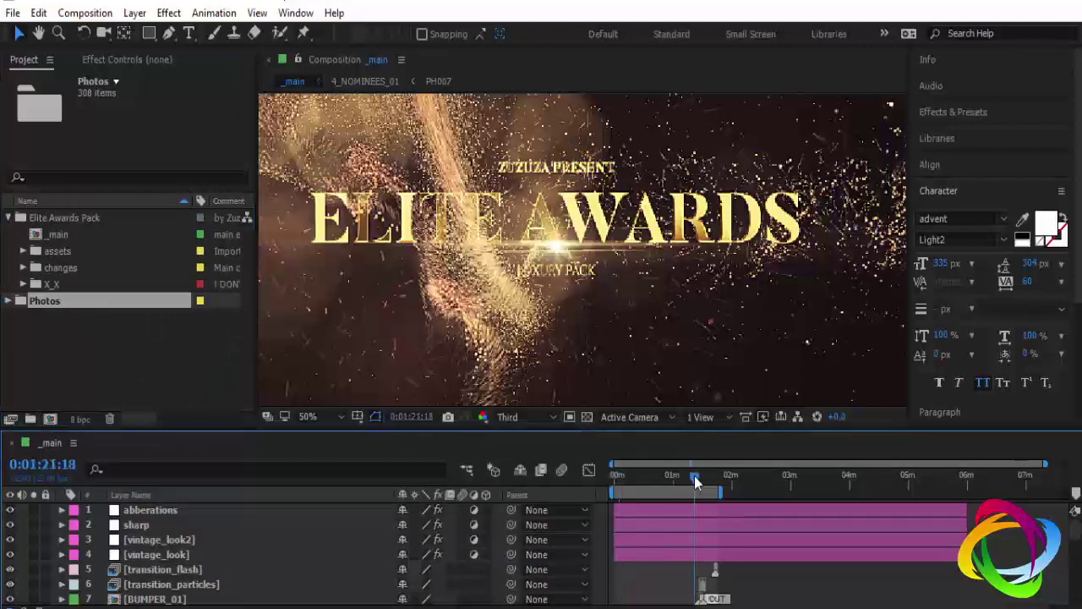
{"action": "left_click_drag", "start_coordinate": [700, 480], "coordinate": [709, 480]}
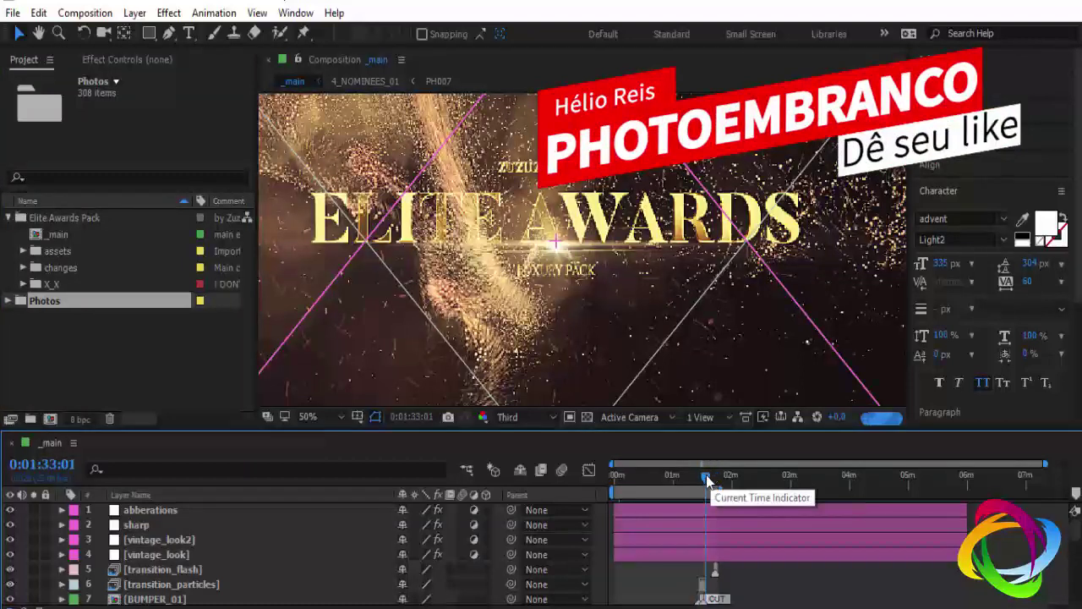
{"action": "left_click_drag", "start_coordinate": [707, 479], "coordinate": [720, 480]}
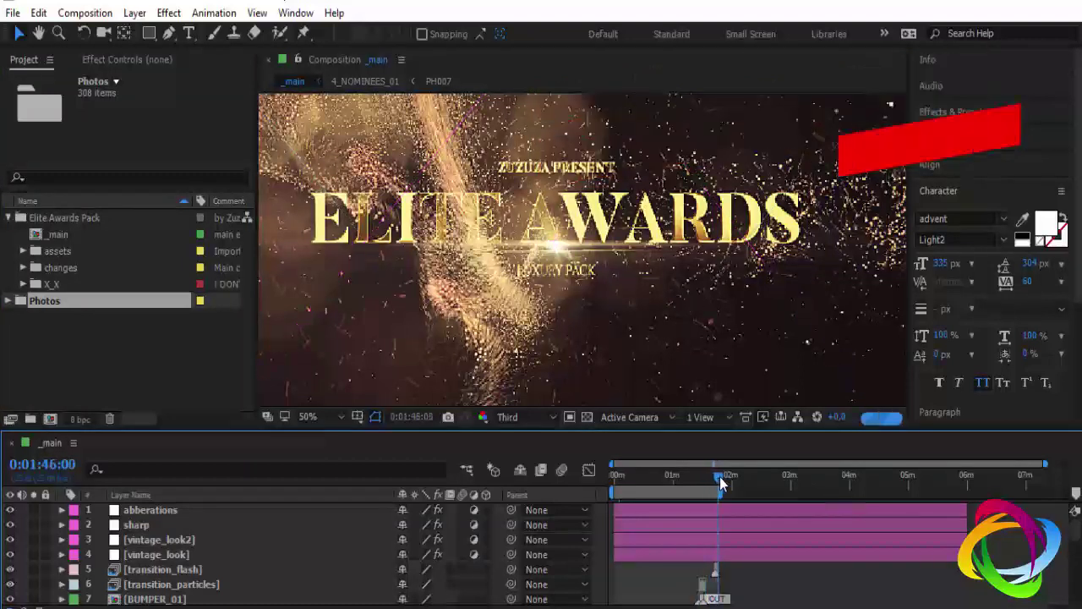
{"action": "left_click", "coordinate": [524, 417]}
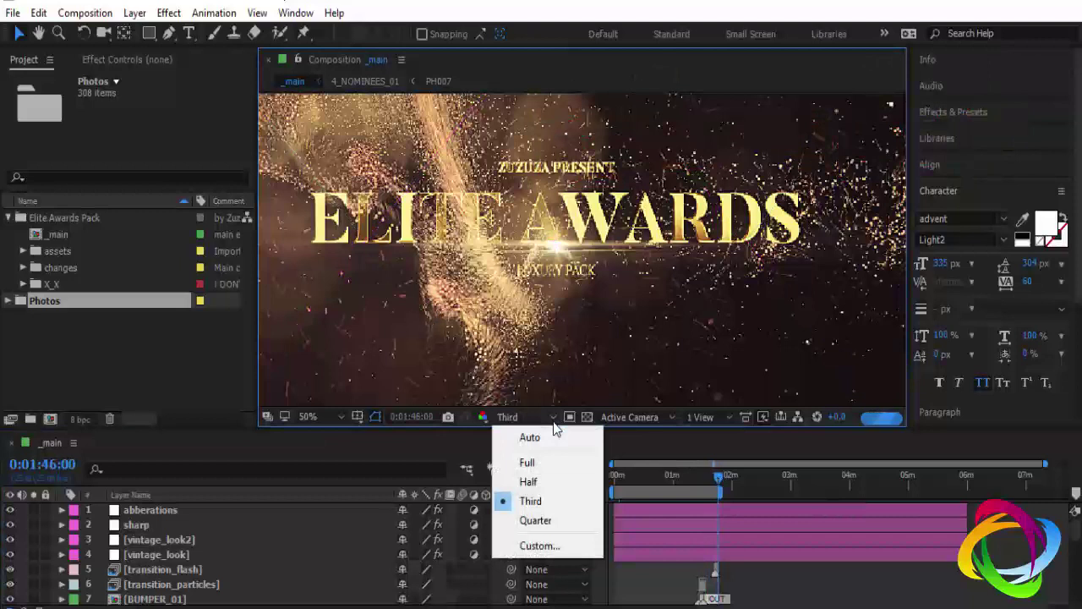
{"action": "left_click", "coordinate": [541, 519]}
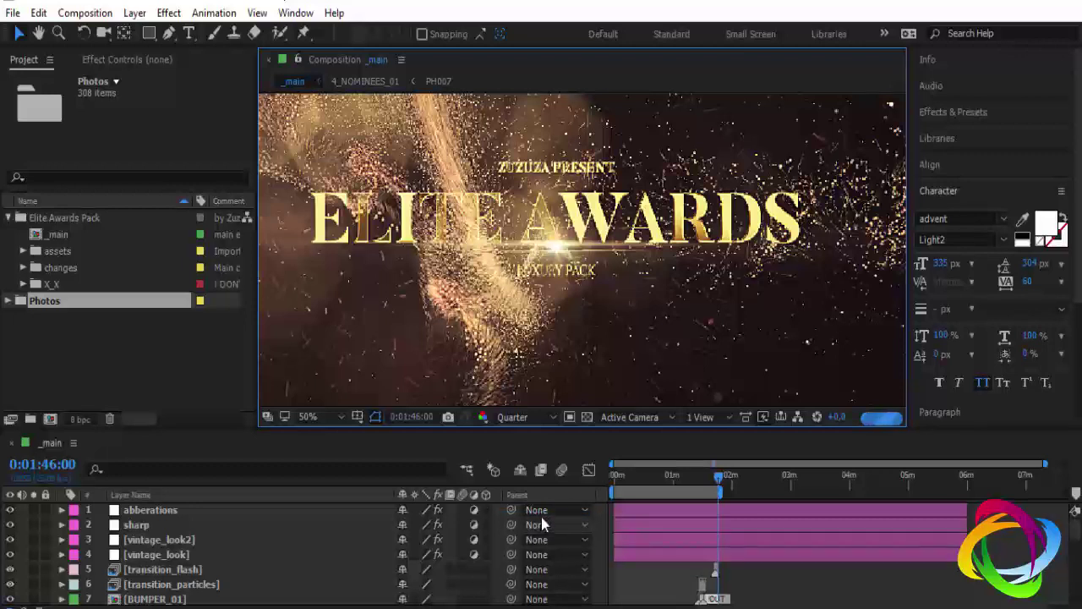
Zoom the viewer to 25%, enable the transparency grid, and scrub back before opening work area options
{"action": "key", "text": "comma"}
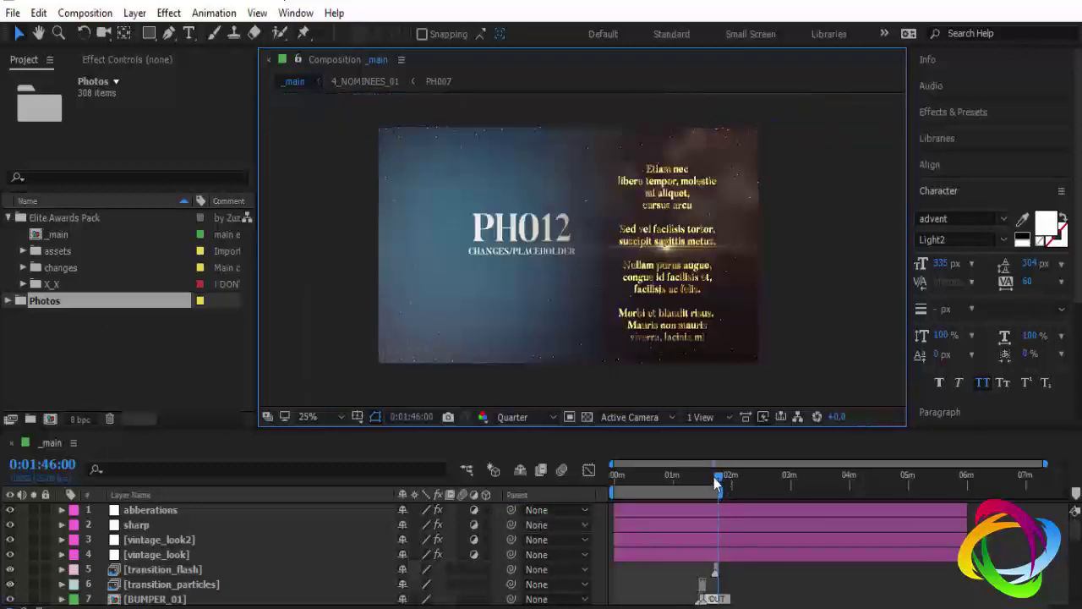
{"action": "mouse_move", "coordinate": [717, 477]}
{"action": "left_mouse_down"}
{"action": "mouse_move", "coordinate": [638, 480]}
{"action": "mouse_move", "coordinate": [785, 470]}
{"action": "left_mouse_up"}
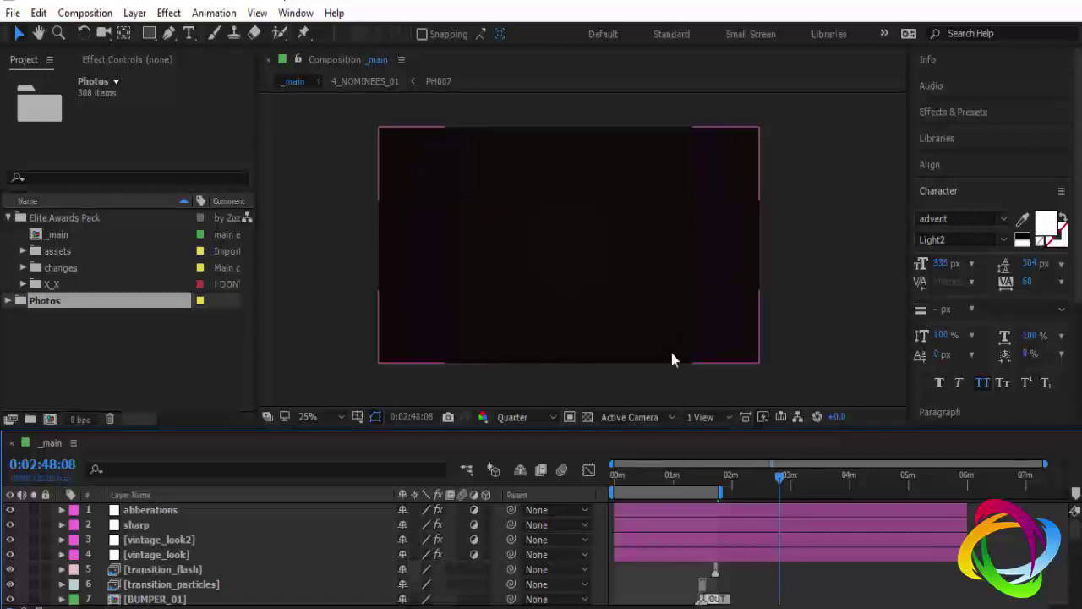
{"action": "left_click", "coordinate": [591, 416]}
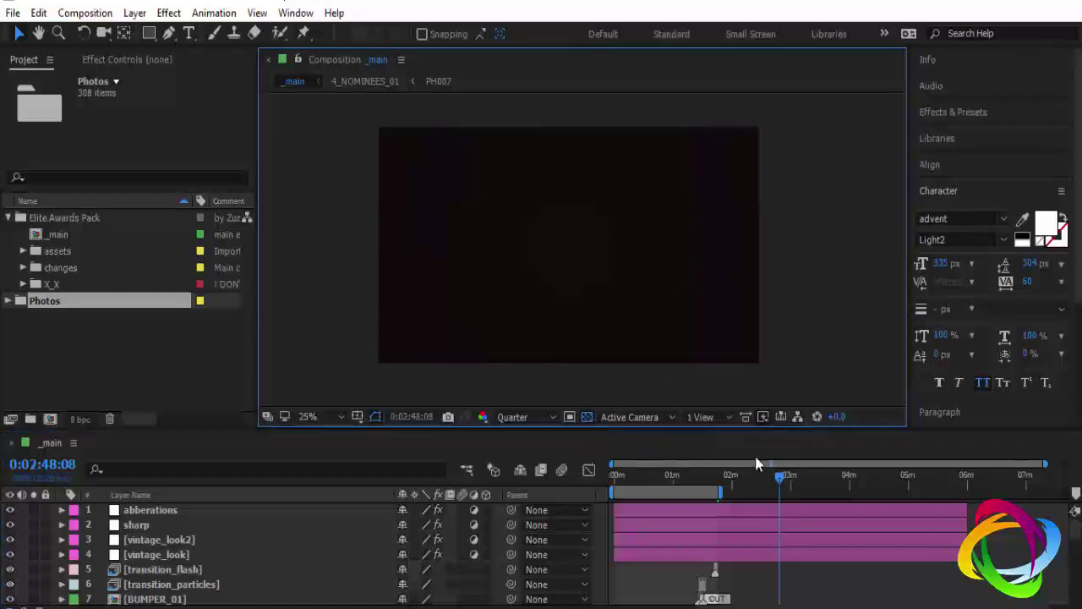
{"action": "left_click_drag", "start_coordinate": [779, 475], "coordinate": [717, 486]}
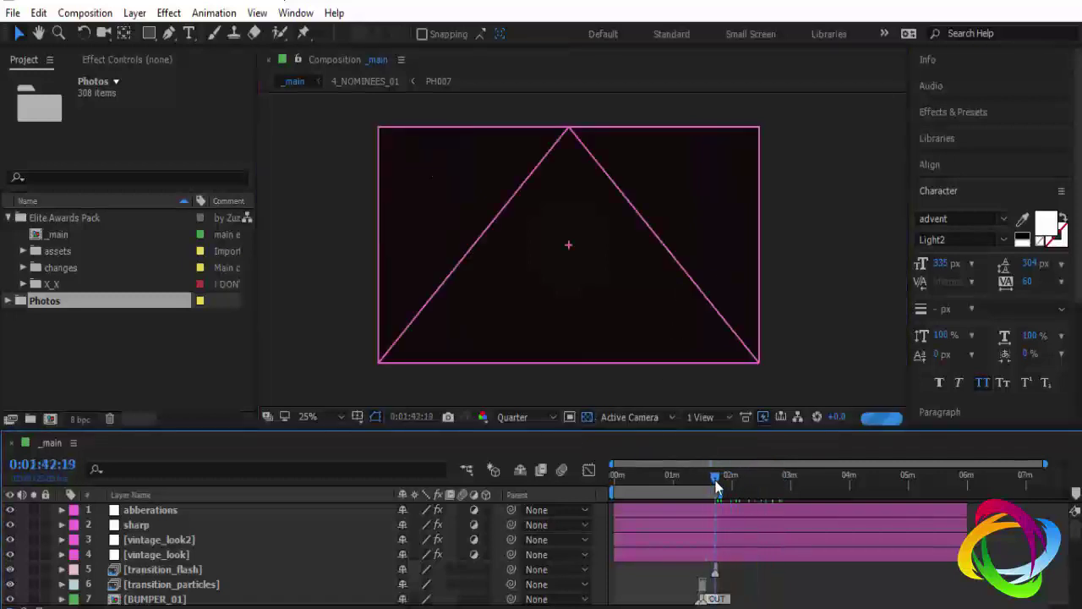
{"action": "mouse_move", "coordinate": [725, 480]}
{"action": "left_mouse_down"}
{"action": "mouse_move", "coordinate": [682, 482]}
{"action": "mouse_move", "coordinate": [725, 478]}
{"action": "left_mouse_up"}
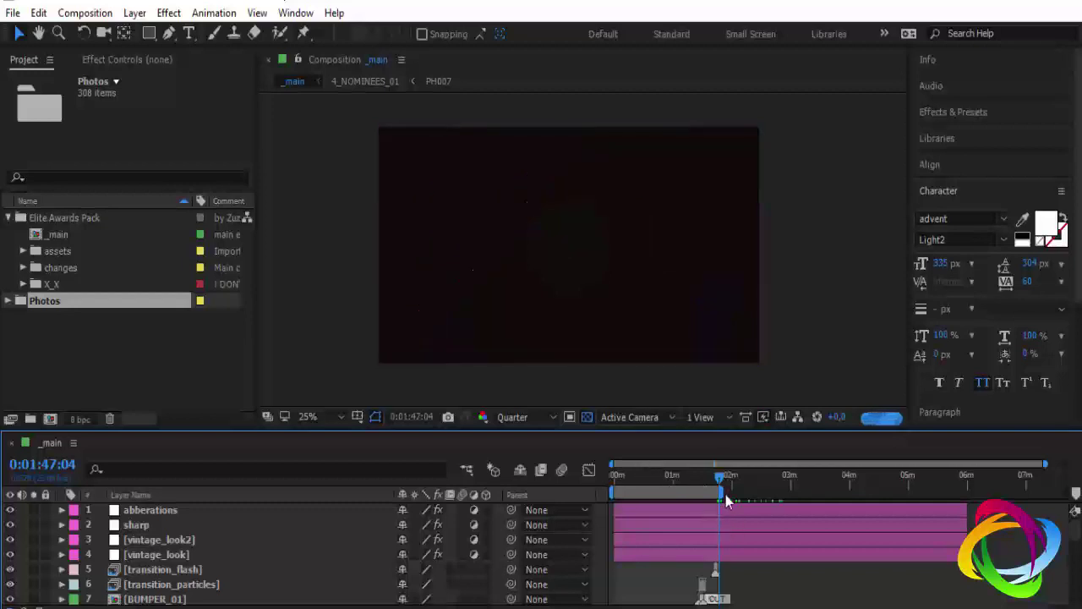
{"action": "right_click", "coordinate": [663, 495]}
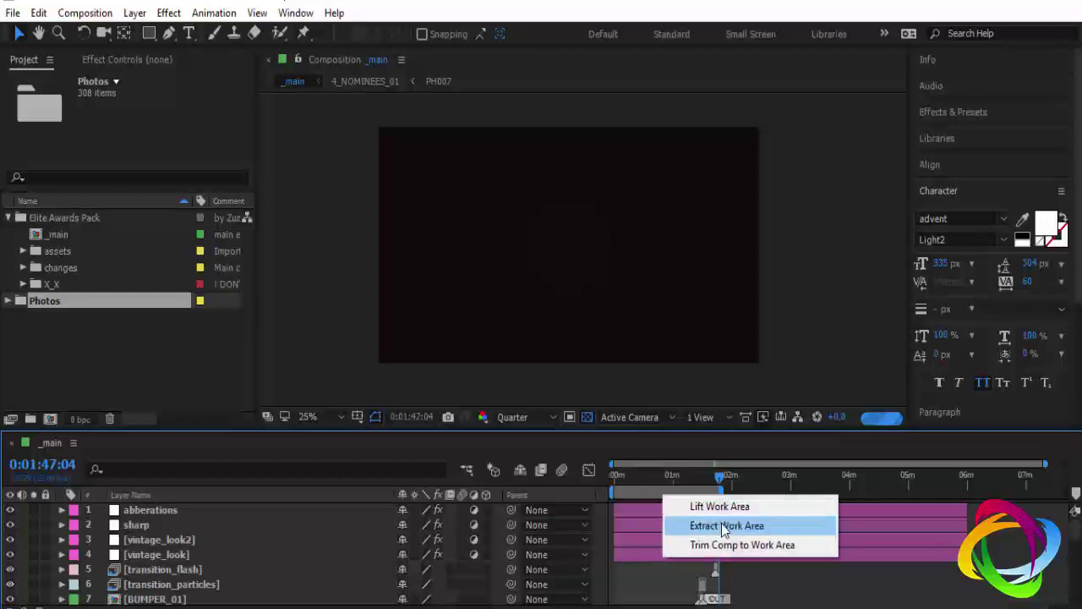
Trim the _main comp to the work area and check the end near 1:42
{"action": "left_click", "coordinate": [695, 545]}
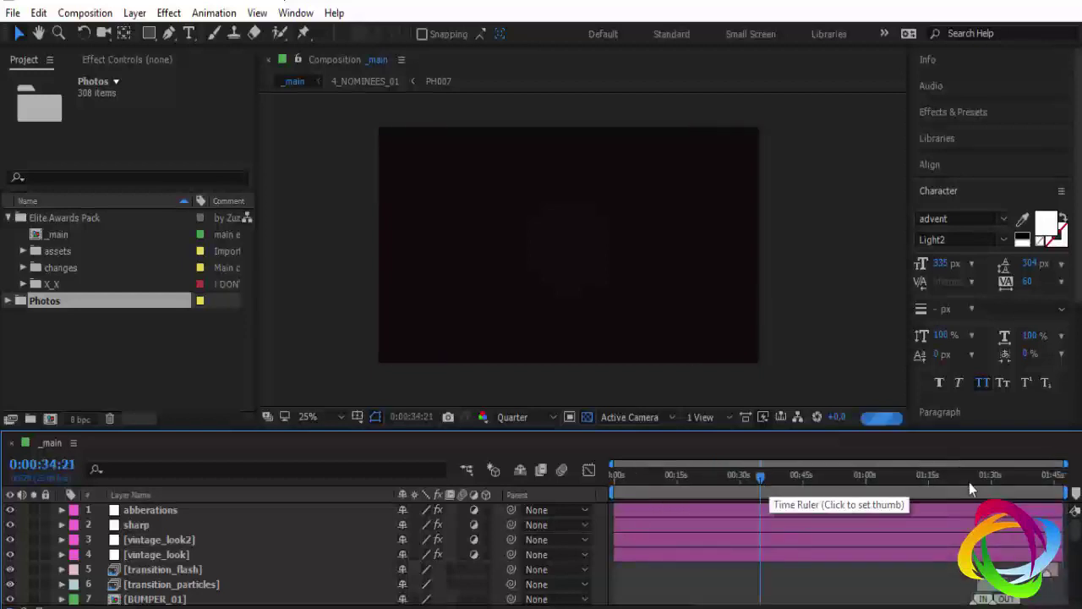
{"action": "left_click", "coordinate": [1044, 487]}
{"action": "scroll", "coordinate": [645, 489], "scroll_direction": "down", "scroll_amount": 1}
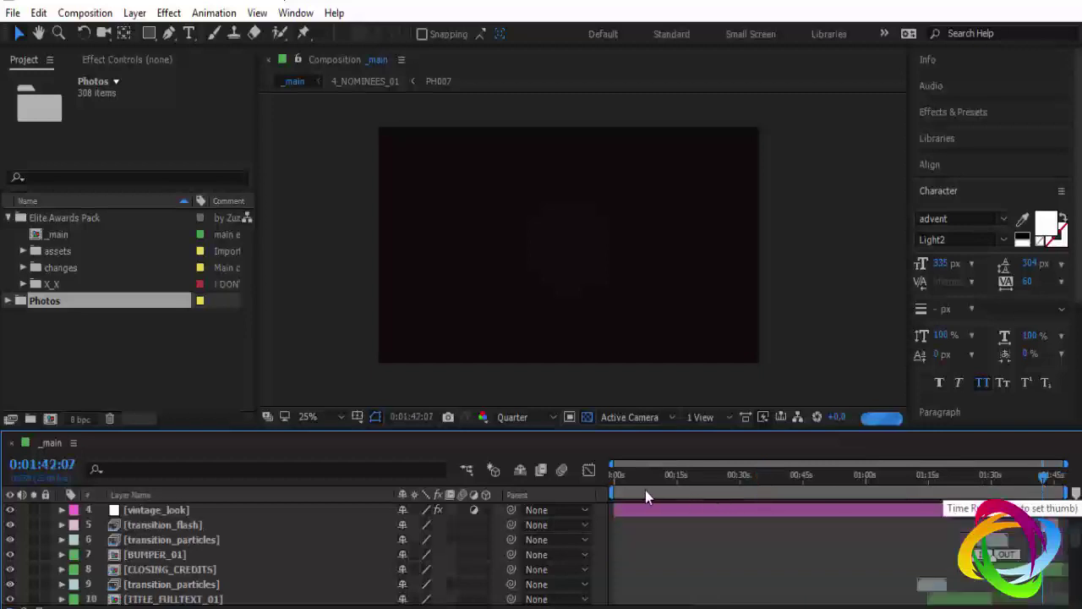
{"action": "scroll", "coordinate": [646, 489], "scroll_direction": "down", "scroll_amount": 3}
{"action": "scroll", "coordinate": [635, 506], "scroll_direction": "down", "scroll_amount": 3}
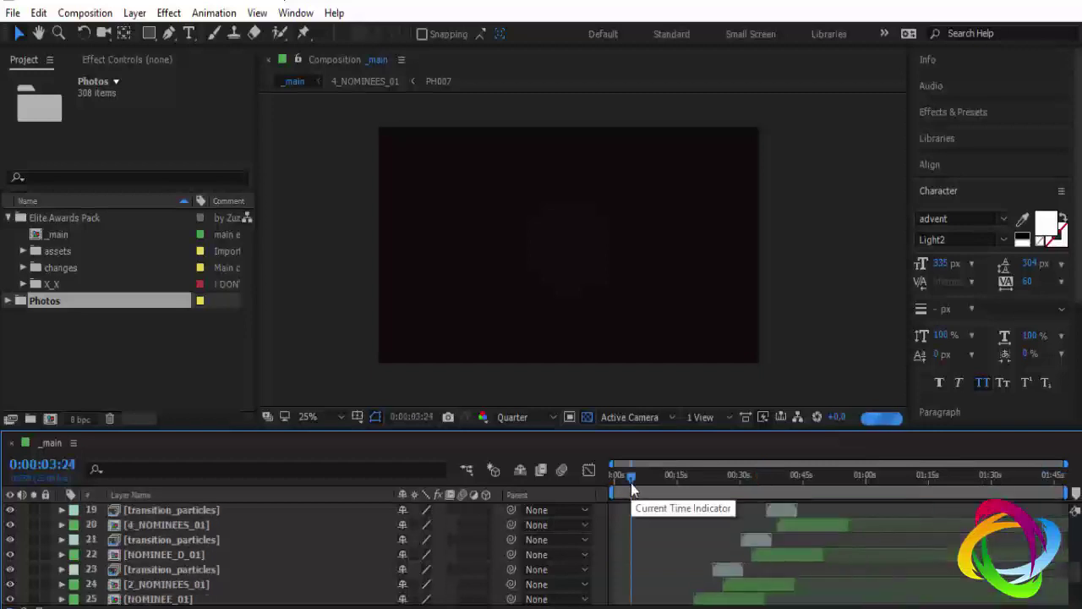
Select the TITLE_01 layer and move to 0:00:04:04, where the ELITE AWARDS title shows
{"action": "left_click", "coordinate": [630, 488]}
{"action": "scroll", "coordinate": [626, 495], "scroll_direction": "down", "scroll_amount": 3}
{"action": "left_click", "coordinate": [619, 476]}
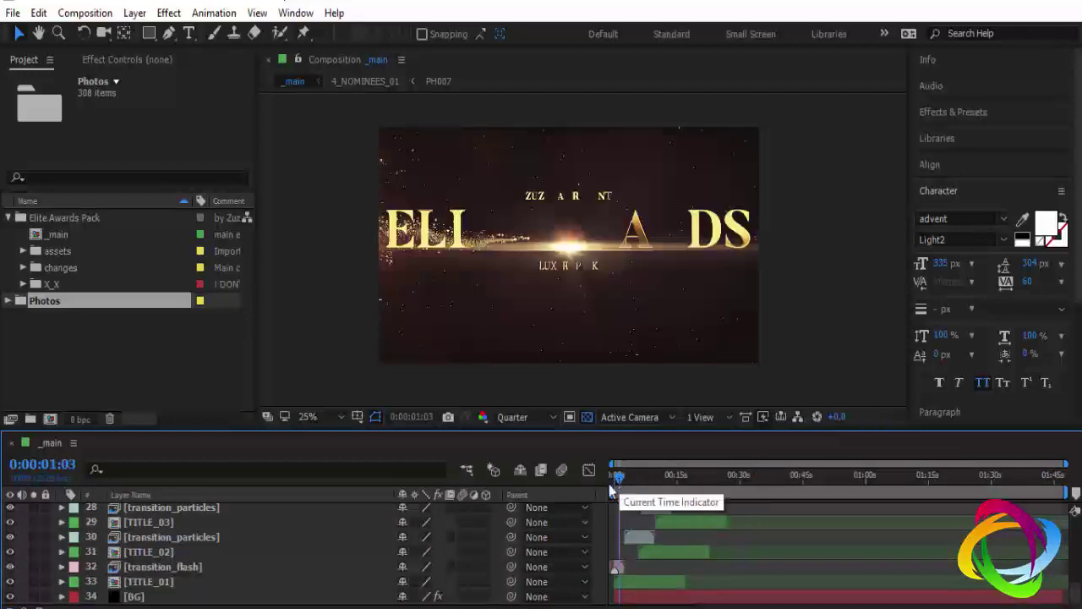
{"action": "left_click", "coordinate": [152, 566]}
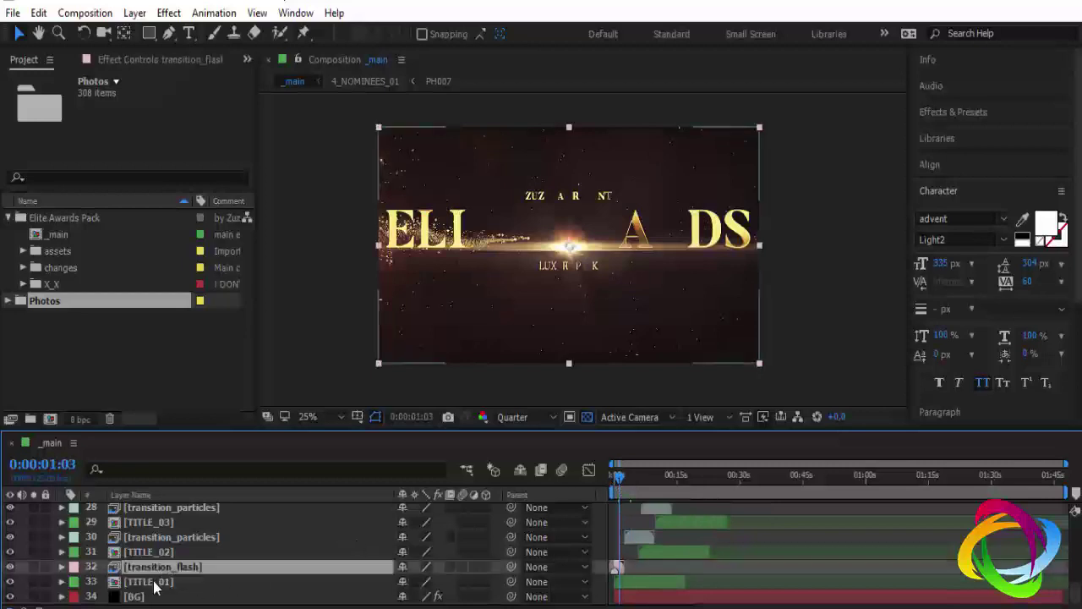
{"action": "left_click", "coordinate": [154, 583]}
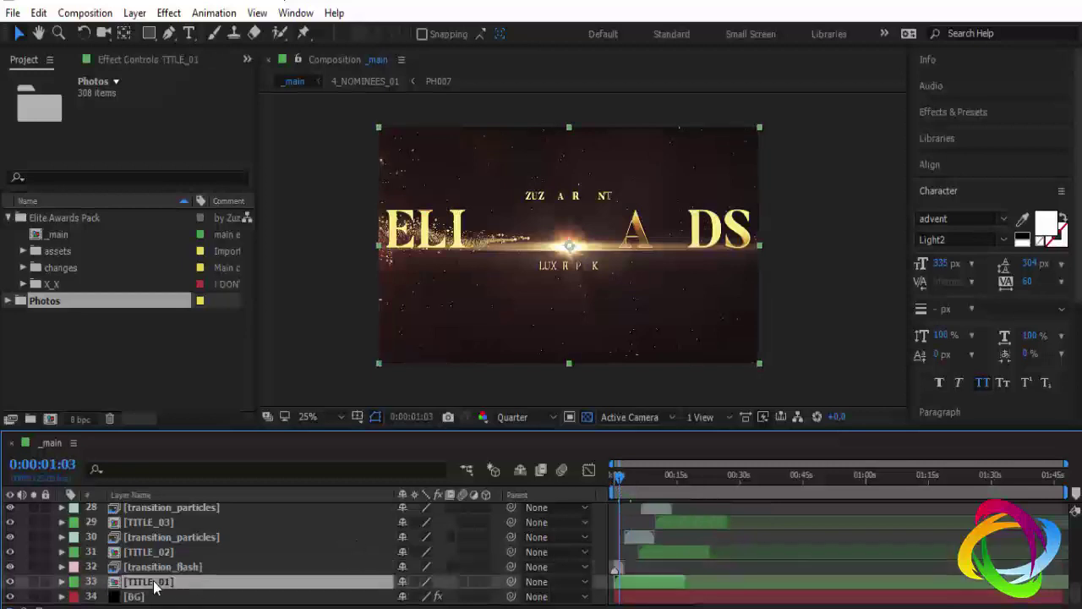
{"action": "left_click", "coordinate": [632, 477]}
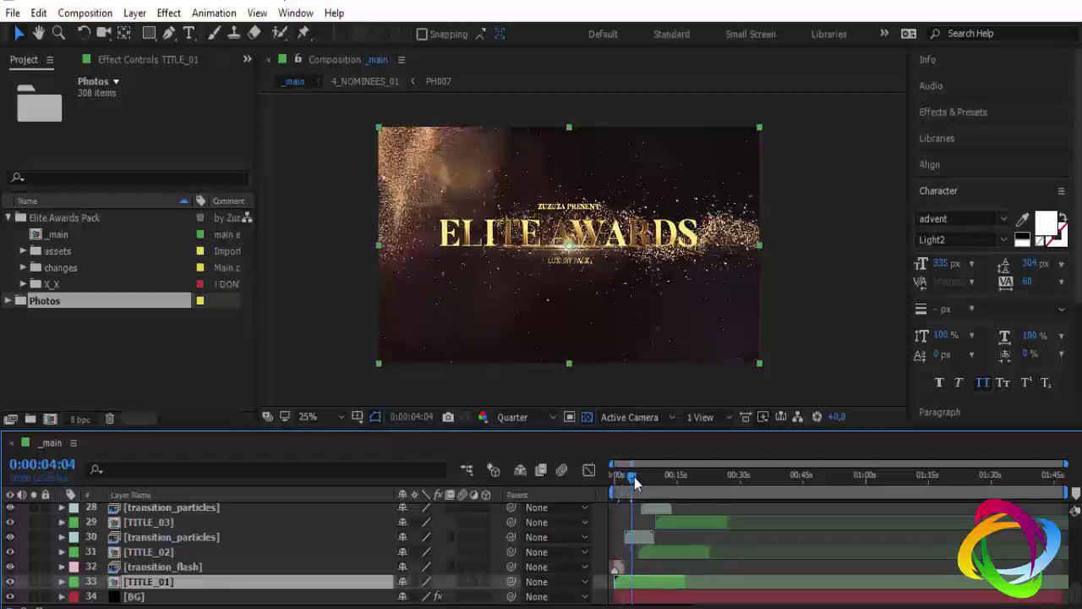
Open the TITLE_01 precomp and retype the ELITE AWARDS layer as 'Photoembranco'
{"action": "double_click", "coordinate": [190, 590]}
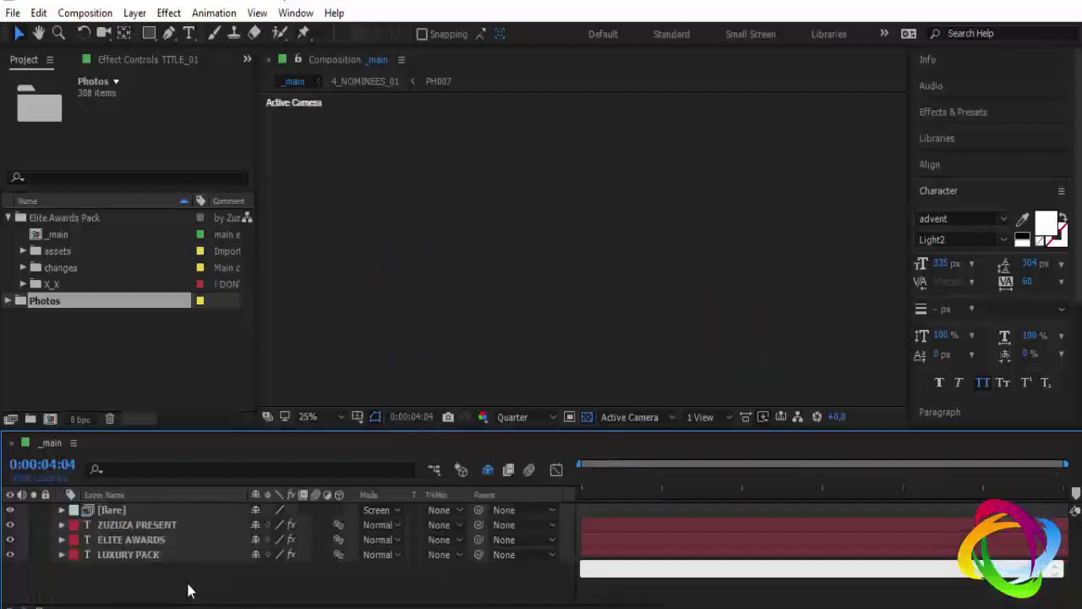
{"action": "left_click", "coordinate": [168, 524]}
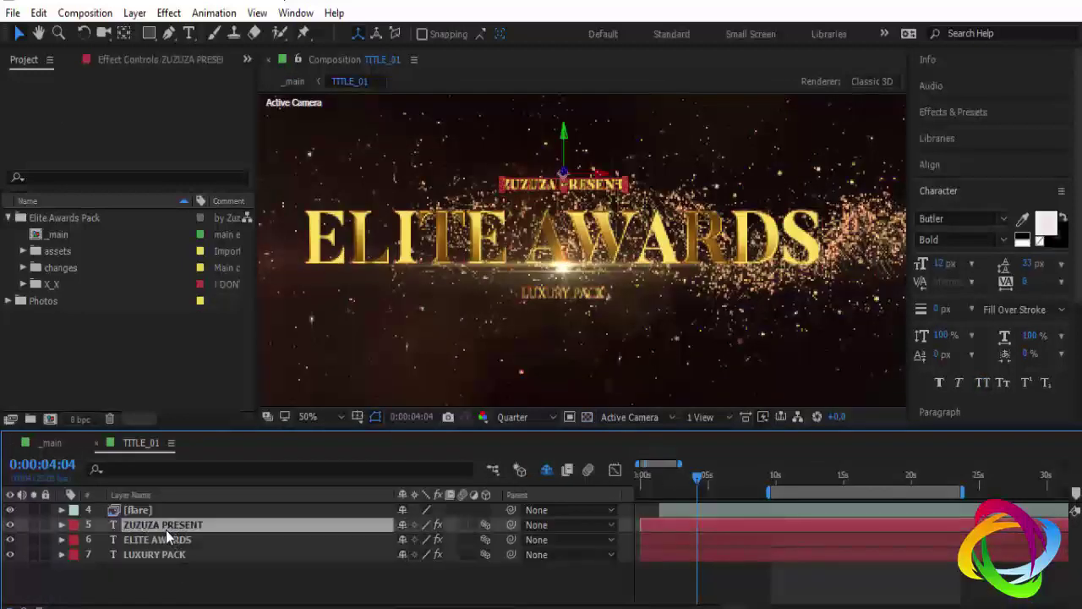
{"action": "left_click", "coordinate": [156, 544]}
{"action": "key", "text": "ctrl+t"}
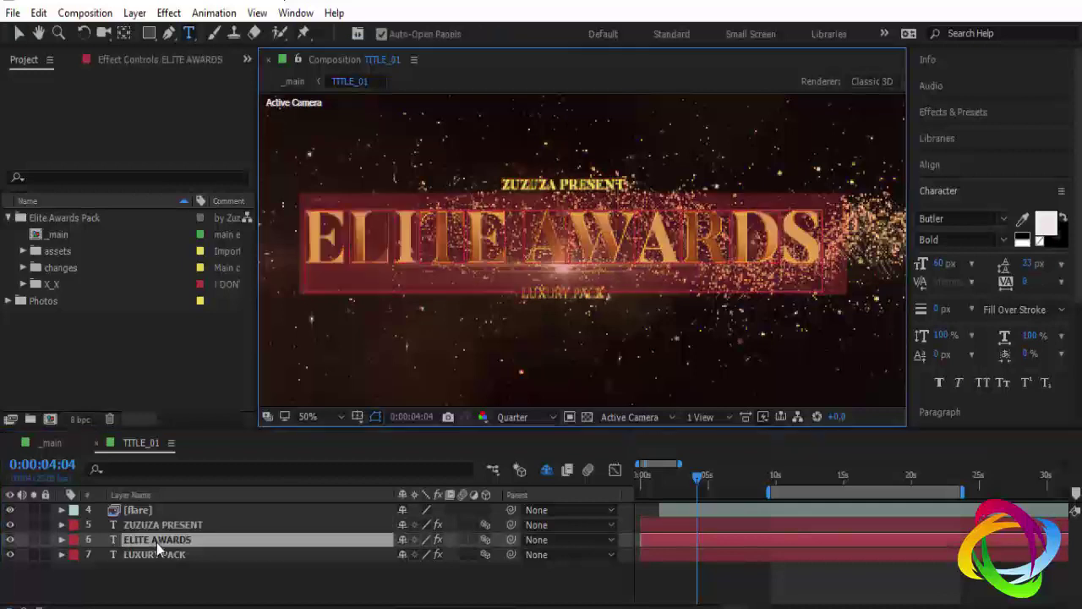
{"action": "type", "text": "P"}
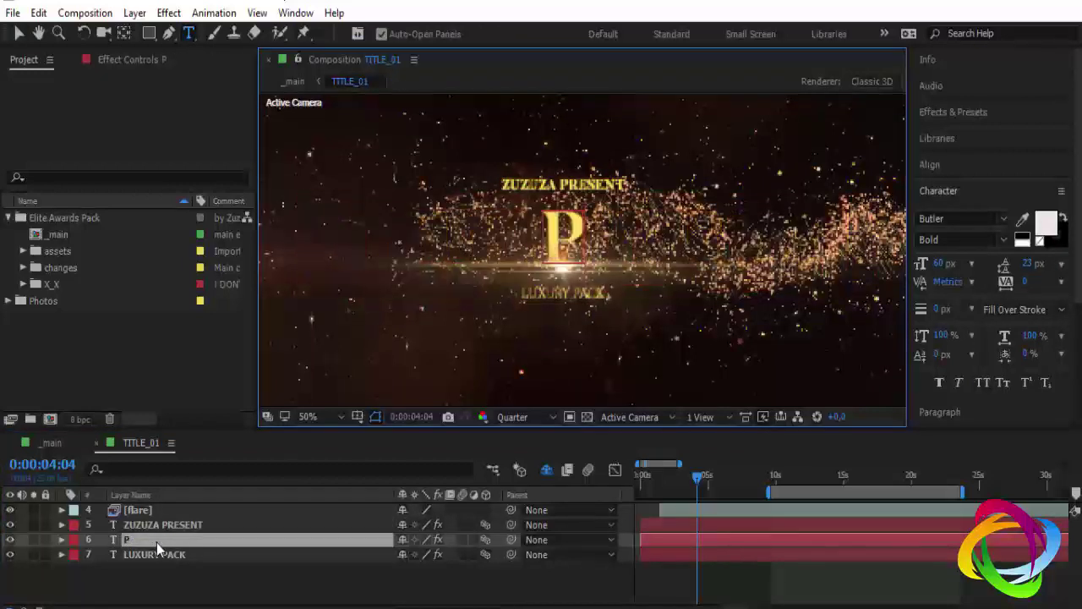
{"action": "type", "text": "h"}
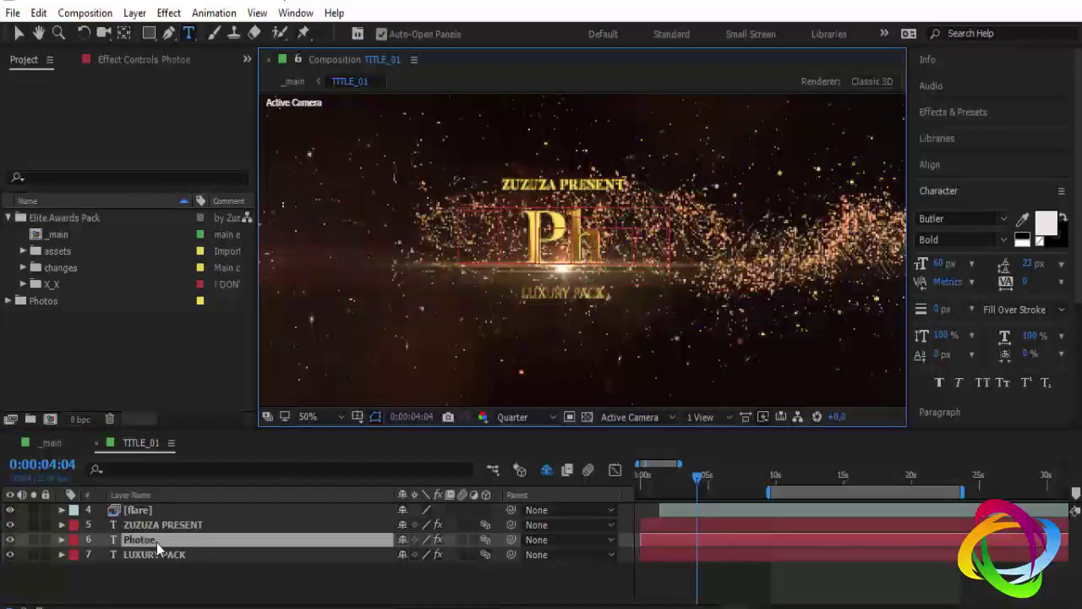
{"action": "type", "text": "otoembran"}
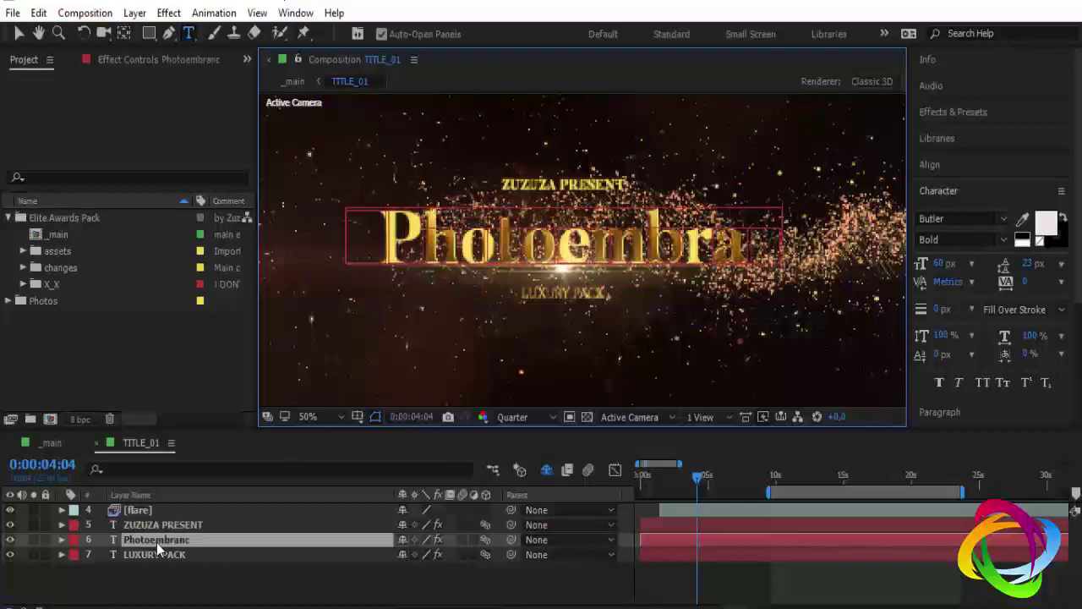
{"action": "type", "text": "co"}
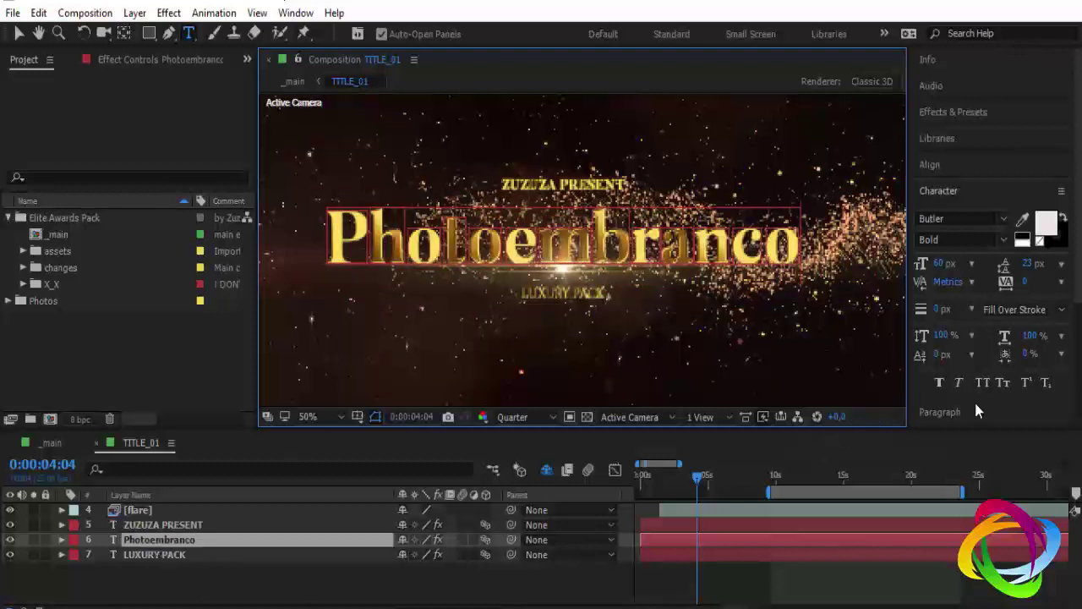
{"action": "left_click", "coordinate": [982, 382]}
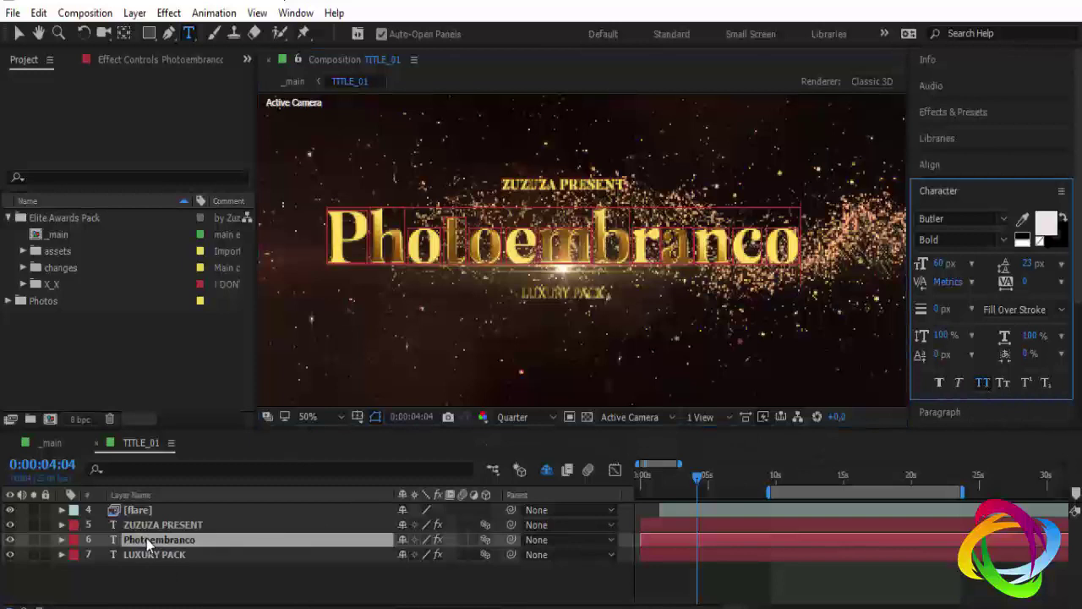
Set the Photoembranco title to All Caps so it reads PHOTOEMBRANCO, then close TITLE_01
{"action": "double_click", "coordinate": [148, 541]}
{"action": "left_click", "coordinate": [981, 386]}
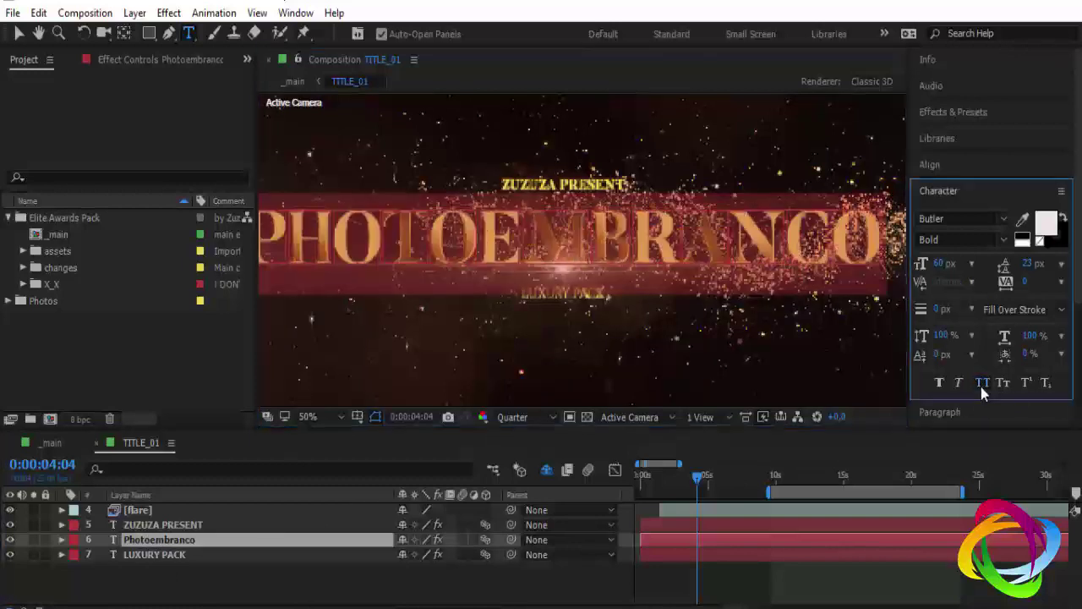
{"action": "scroll", "coordinate": [718, 278], "scroll_direction": "down", "scroll_amount": 2}
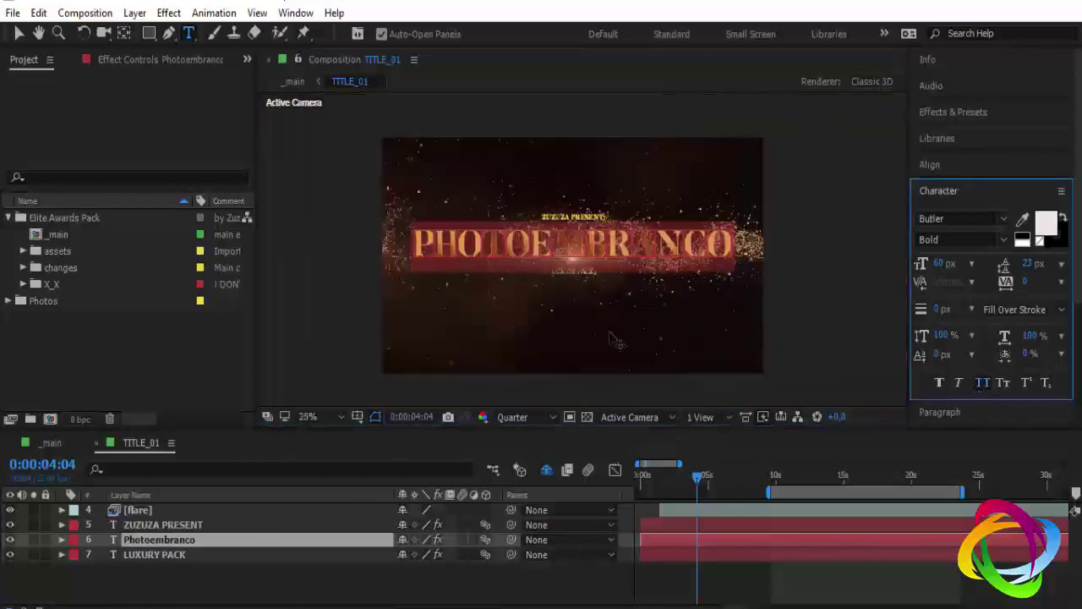
{"action": "left_click", "coordinate": [156, 525]}
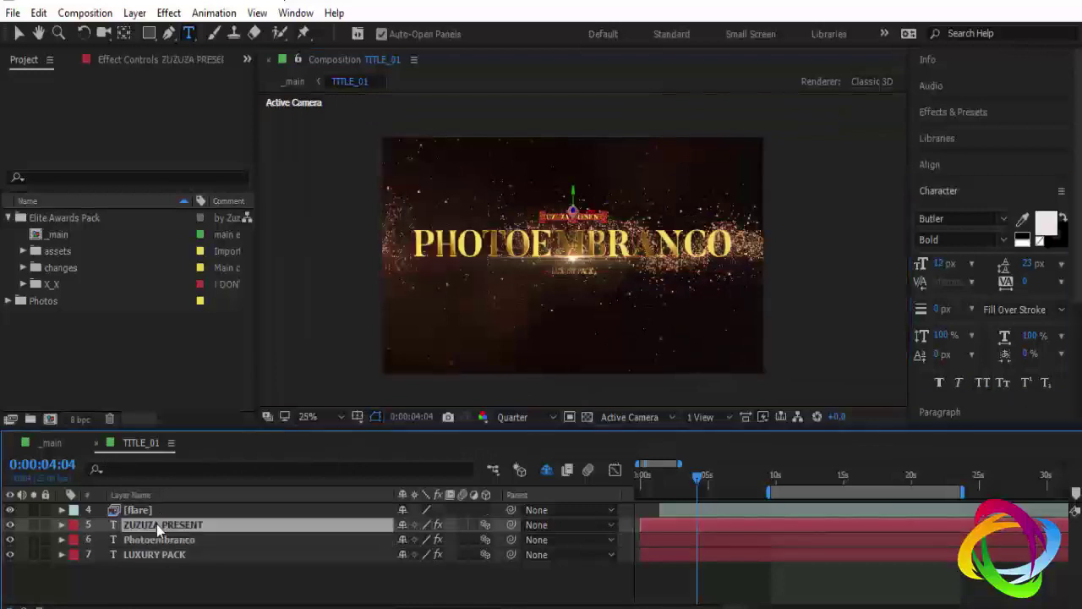
{"action": "left_click", "coordinate": [162, 556]}
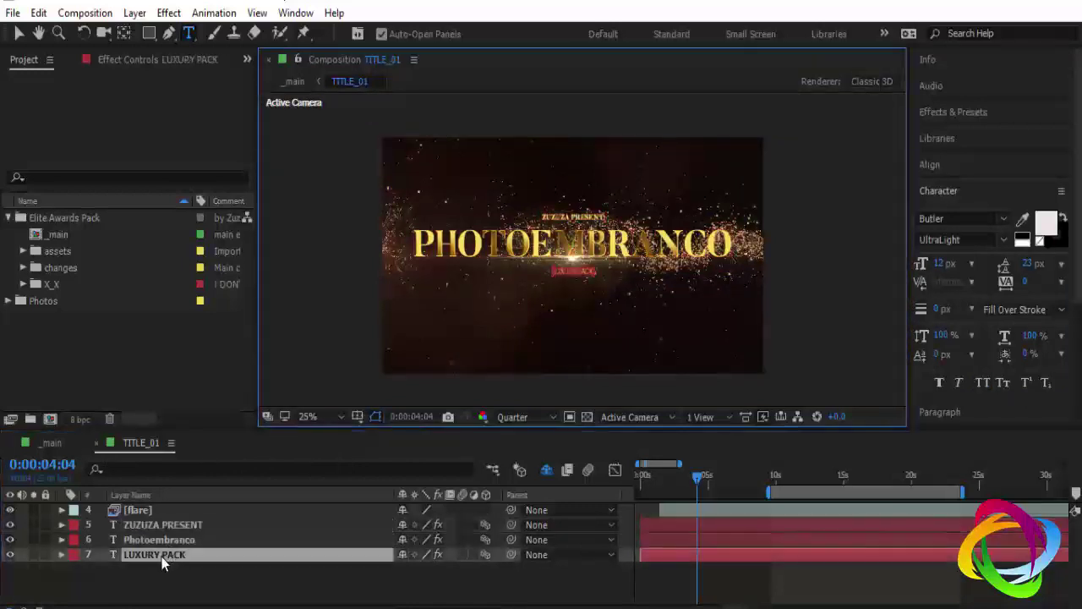
{"action": "left_click", "coordinate": [94, 442]}
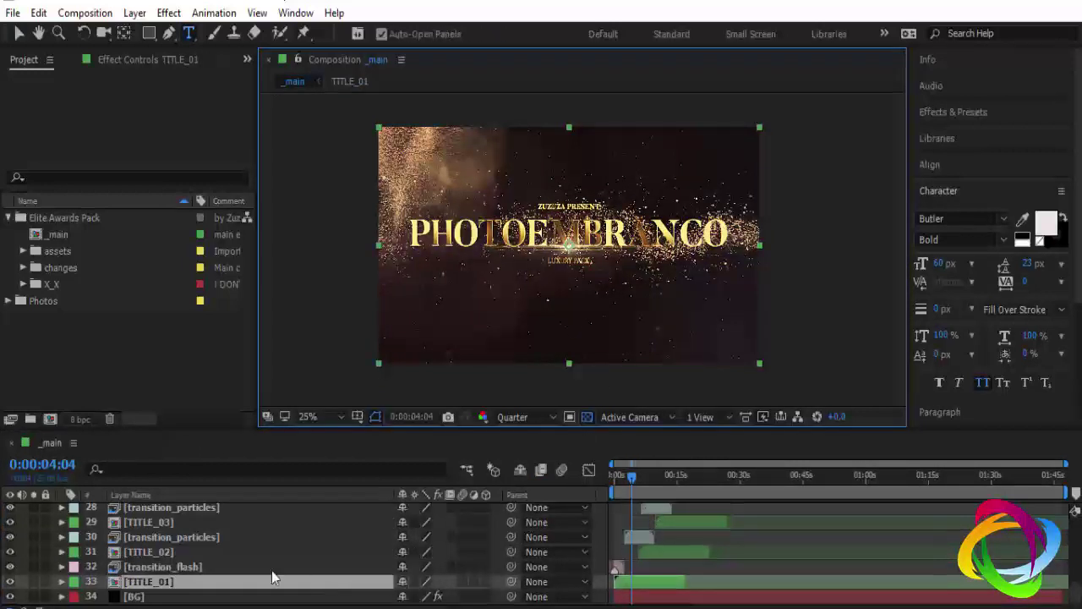
Scrub to the second title and open TITLE_02 at THE 3RD CEREMONY text layer
{"action": "left_click", "coordinate": [153, 523]}
{"action": "left_click", "coordinate": [159, 551]}
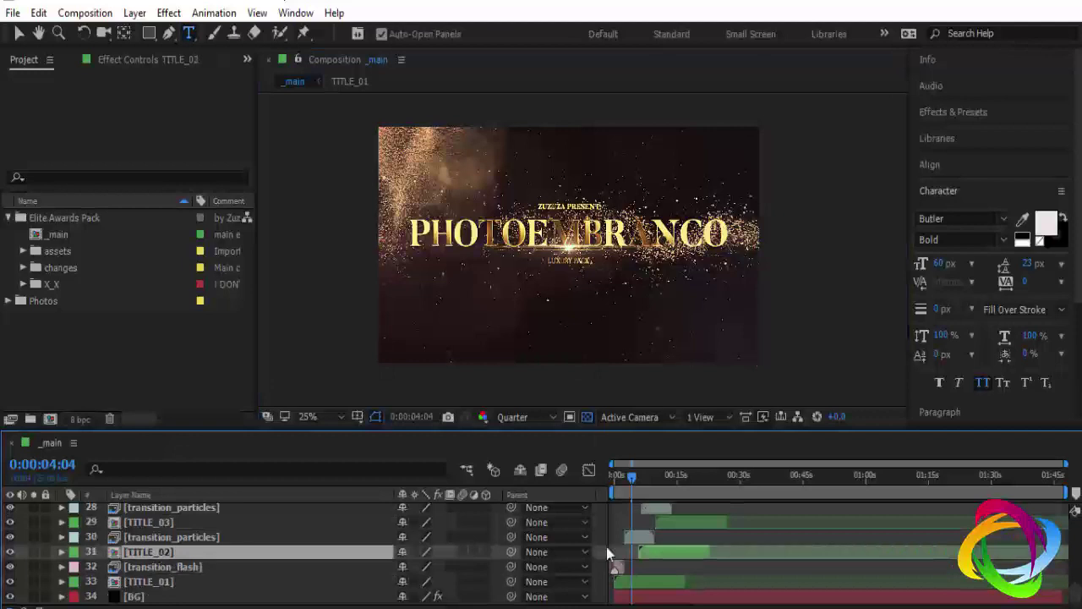
{"action": "left_click_drag", "start_coordinate": [673, 479], "coordinate": [668, 478]}
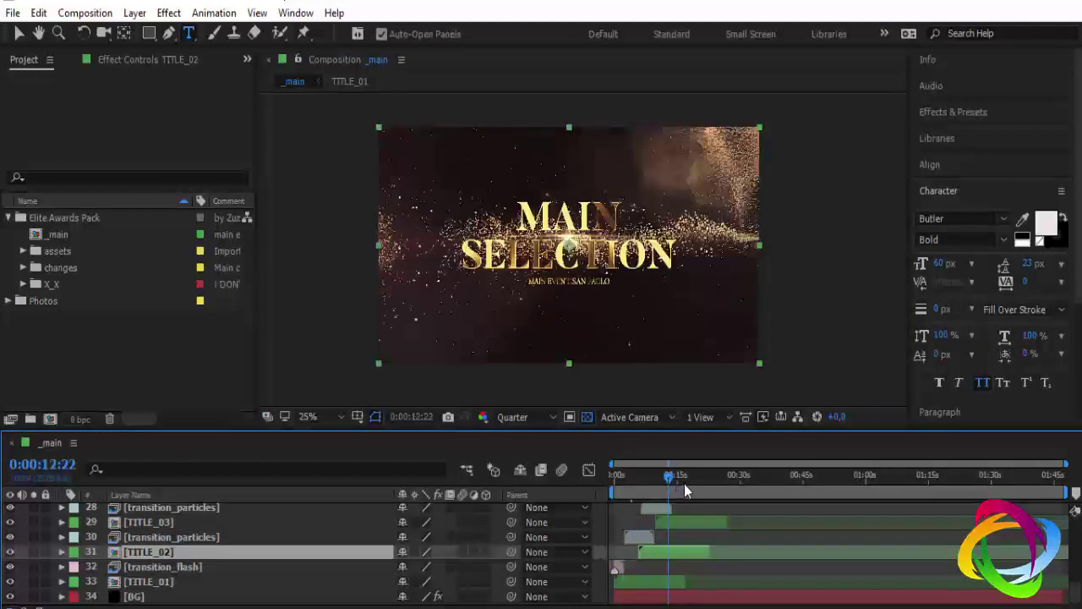
{"action": "double_click", "coordinate": [139, 551]}
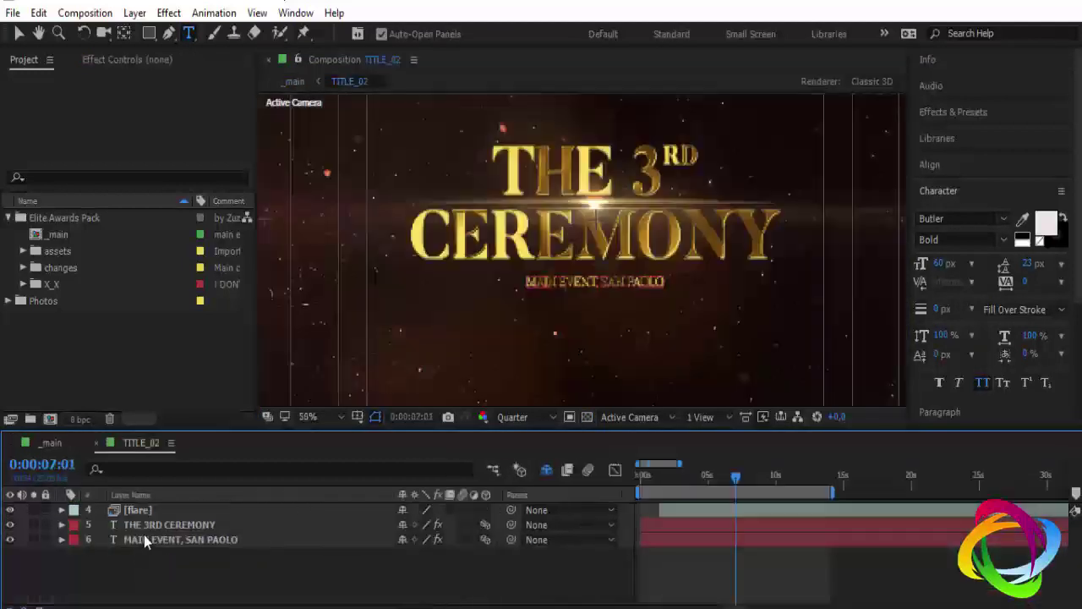
{"action": "left_click", "coordinate": [149, 539]}
{"action": "left_click", "coordinate": [149, 526]}
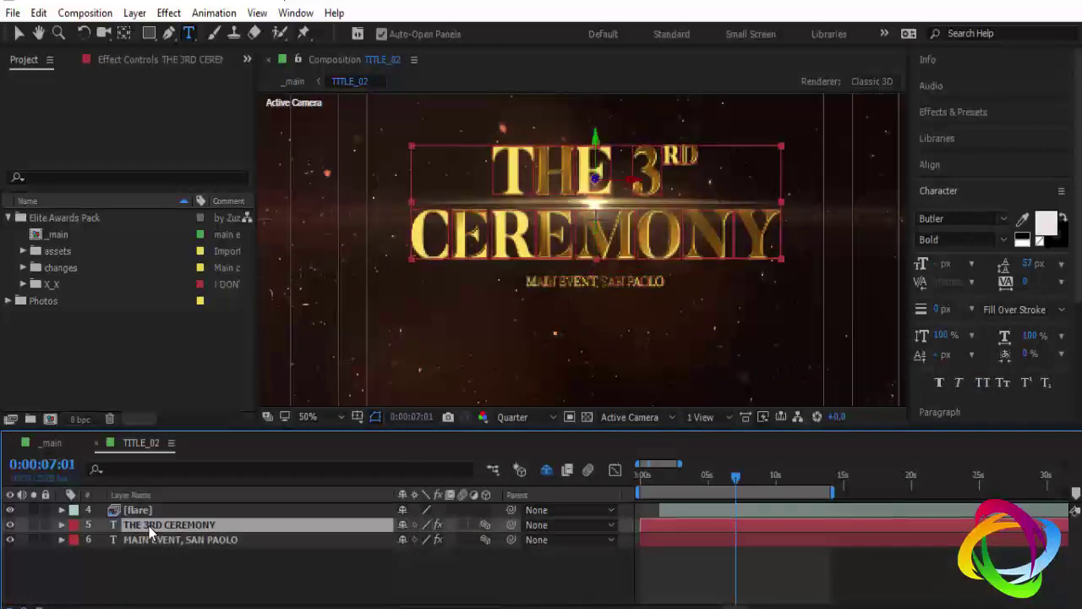
Replace CEREMONY in the TITLE_02 title with the honoree's name in all caps, then close TITLE_02
{"action": "left_click", "coordinate": [425, 230]}
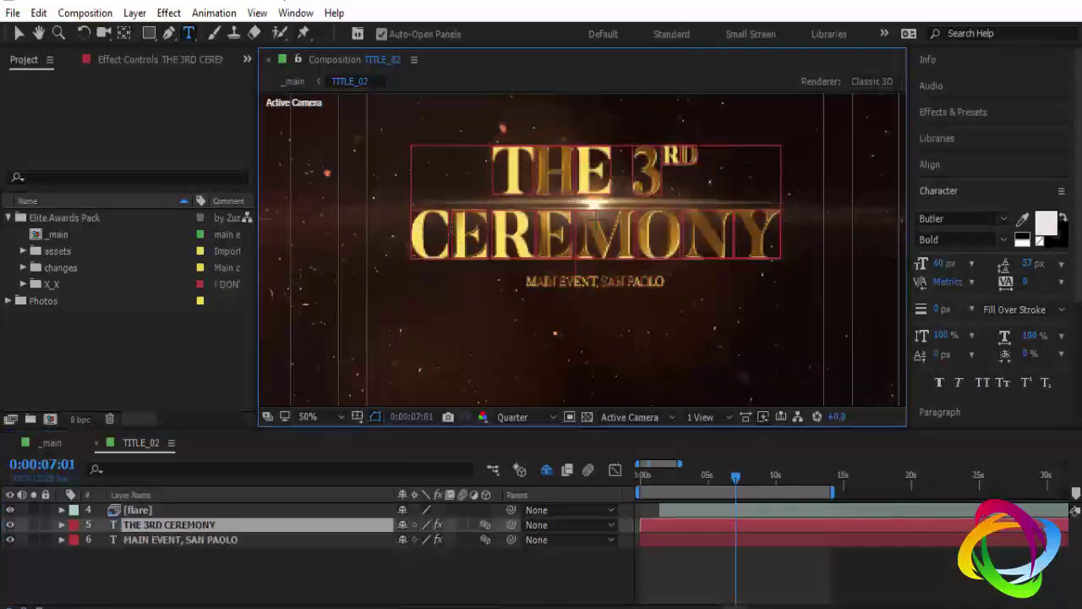
{"action": "left_click_drag", "start_coordinate": [451, 227], "coordinate": [770, 229]}
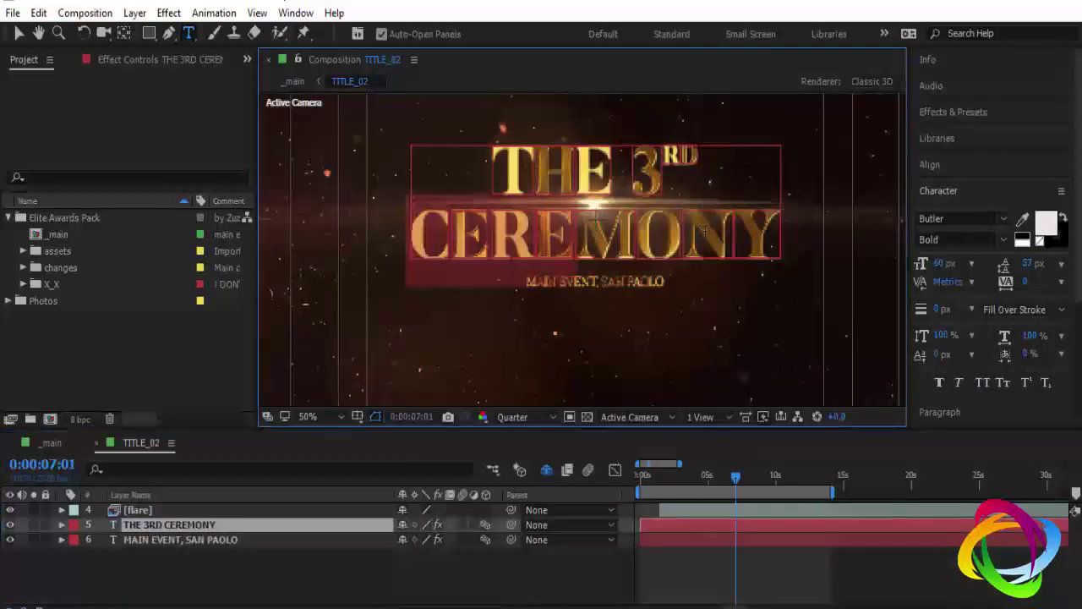
{"action": "left_click", "coordinate": [982, 382]}
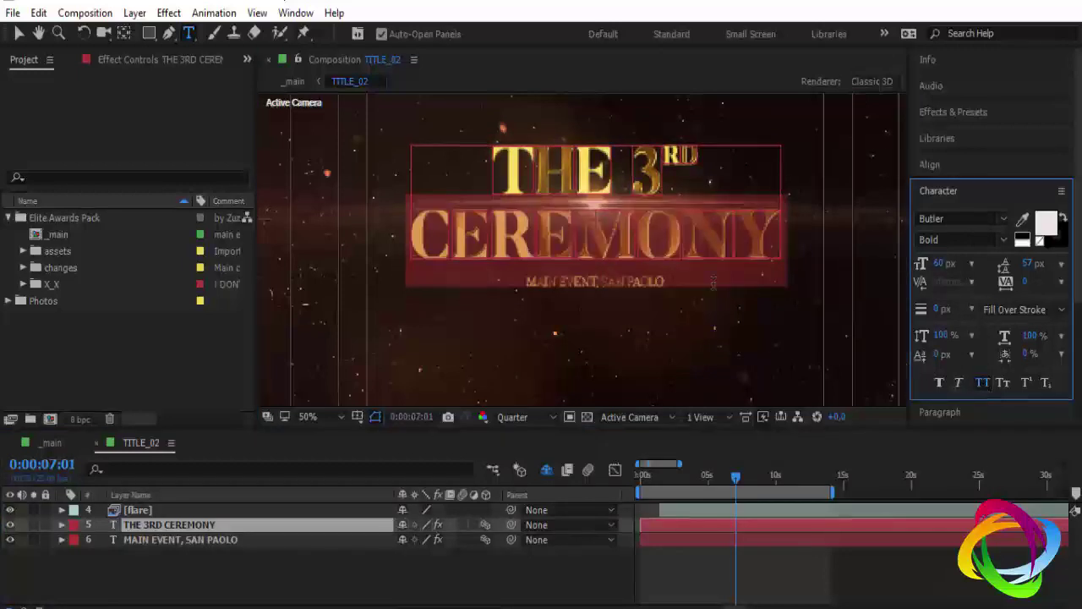
{"action": "type", "text": "Hélio"}
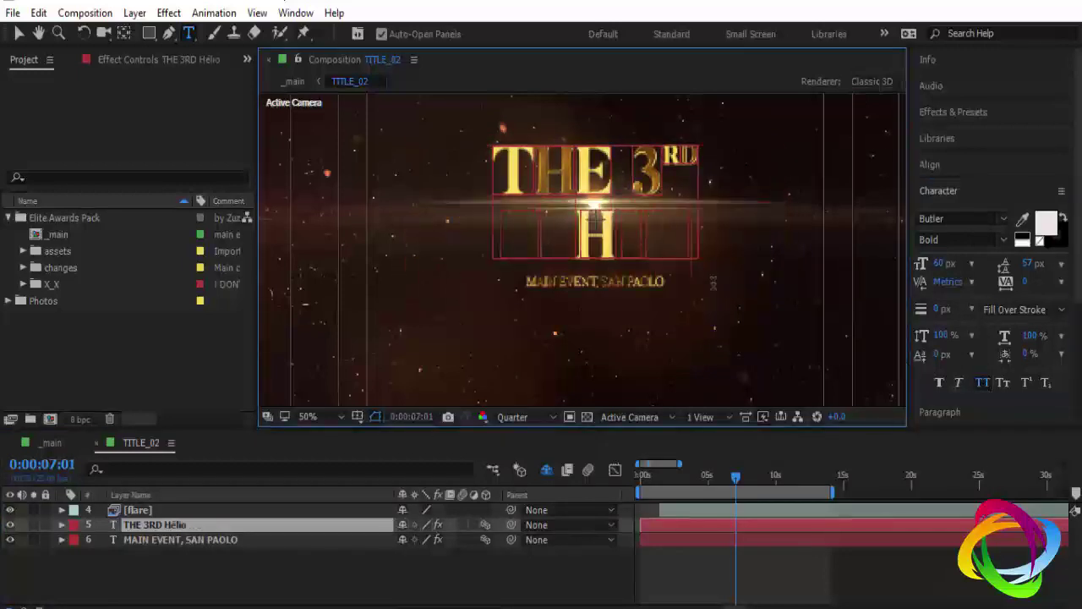
{"action": "type", "text": "eis"}
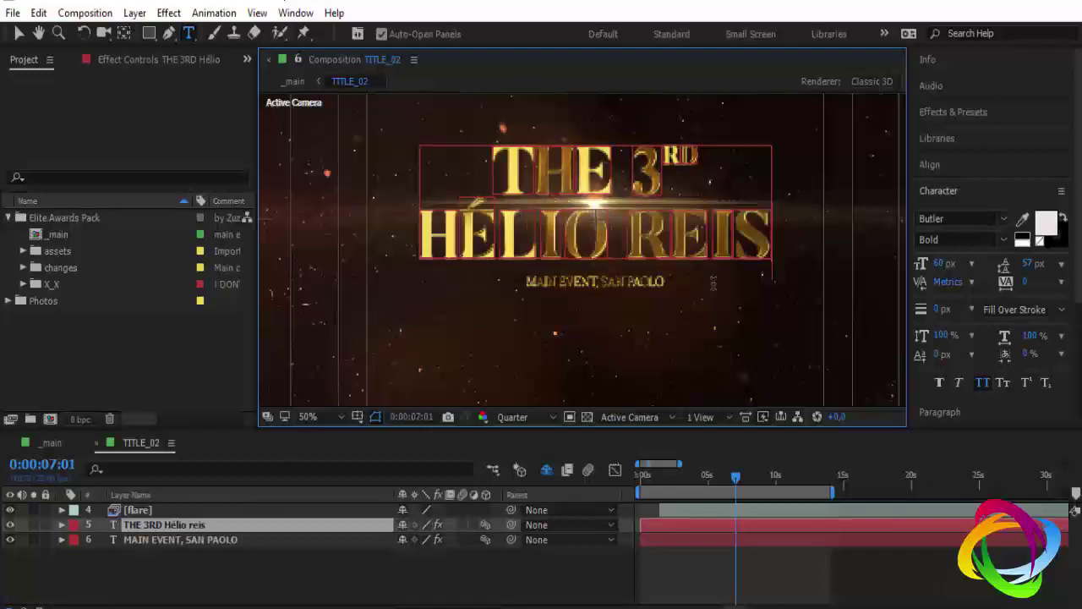
{"action": "left_click", "coordinate": [93, 447]}
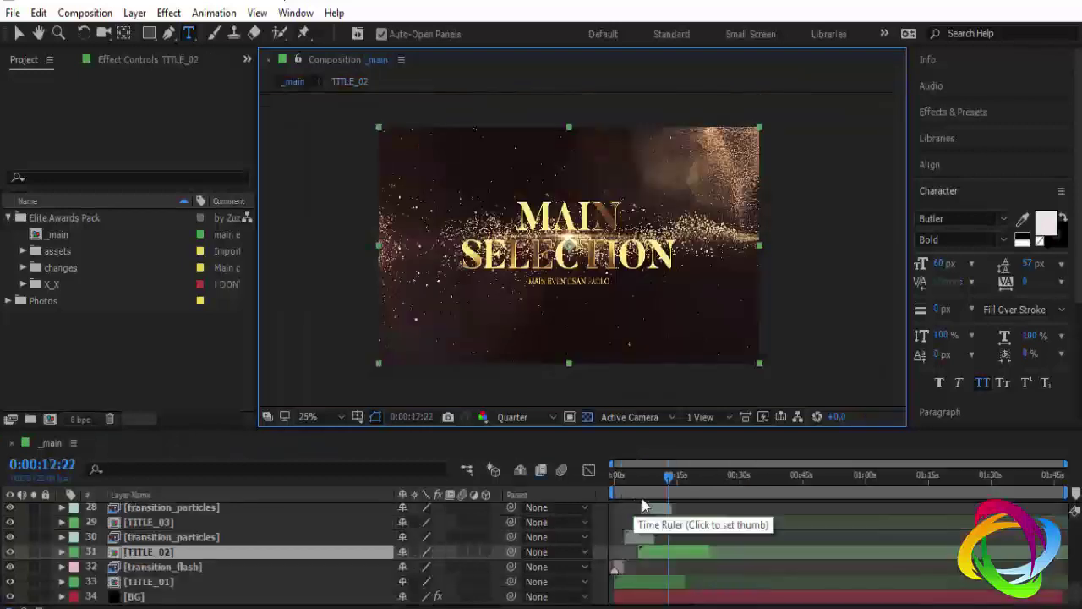
Reopen TITLE_02 at the updated THE 3RD title frame to check it, then return to _main
{"action": "left_click_drag", "start_coordinate": [641, 485], "coordinate": [650, 479]}
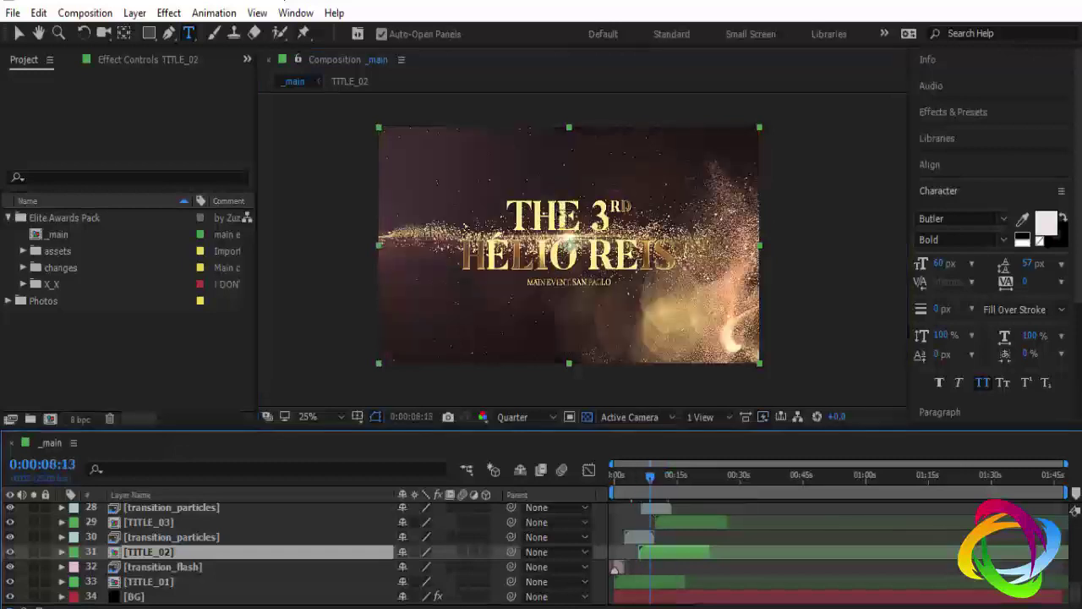
{"action": "double_click", "coordinate": [141, 552]}
{"action": "left_click", "coordinate": [149, 525]}
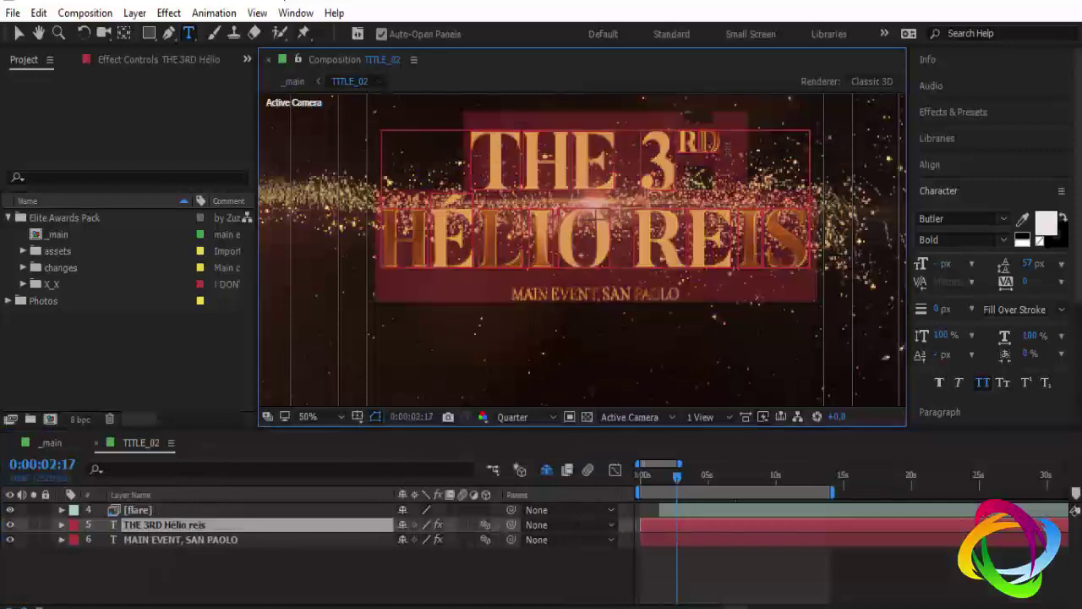
{"action": "left_click", "coordinate": [98, 442]}
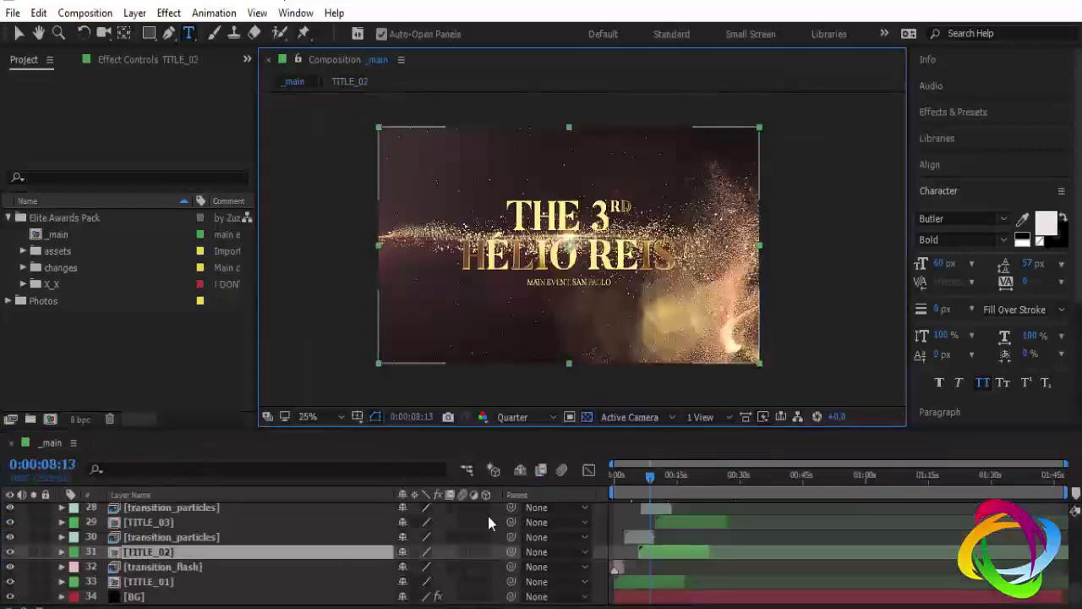
Expand changes > placeholders, preview PH001 and the PH list, then collapse placeholders
{"action": "left_click", "coordinate": [23, 268]}
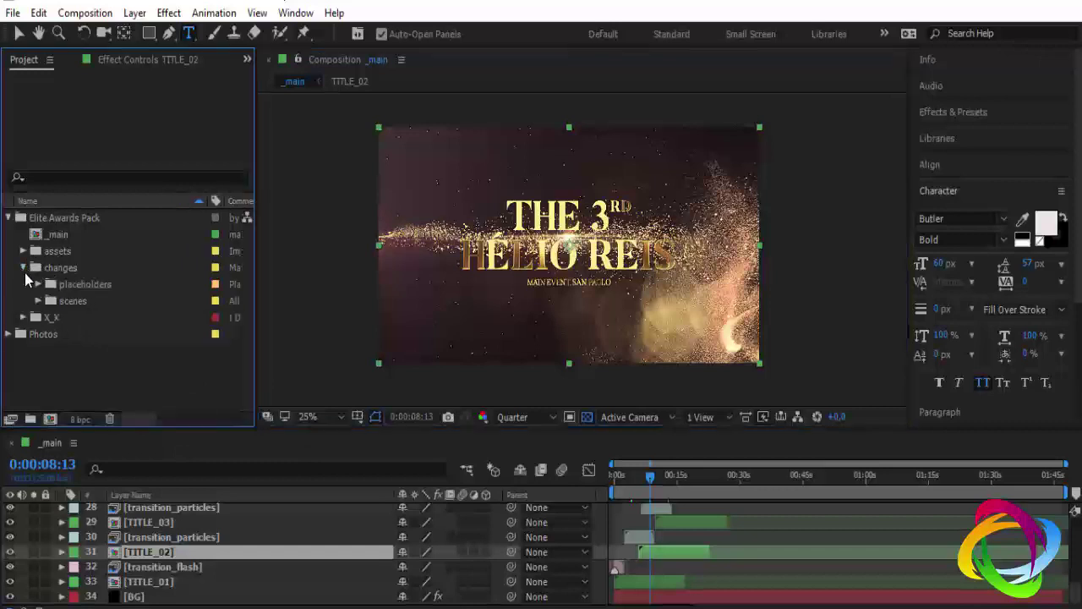
{"action": "left_click", "coordinate": [37, 284]}
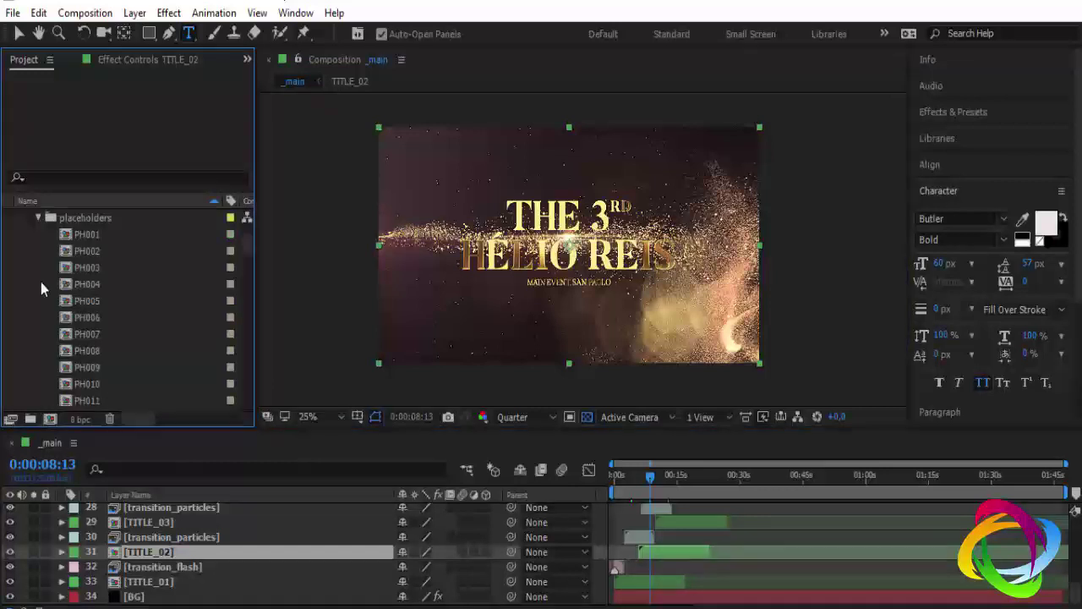
{"action": "left_click", "coordinate": [83, 237]}
{"action": "scroll", "coordinate": [87, 338], "scroll_direction": "down", "scroll_amount": 5}
{"action": "scroll", "coordinate": [82, 386], "scroll_direction": "down", "scroll_amount": 5}
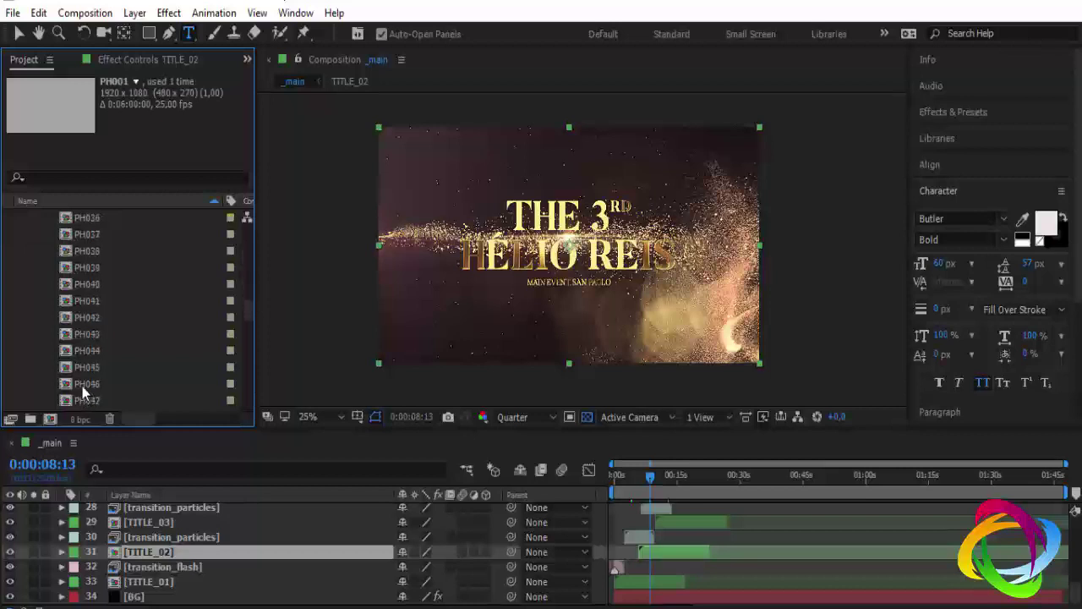
{"action": "scroll", "coordinate": [82, 385], "scroll_direction": "down", "scroll_amount": 5}
{"action": "scroll", "coordinate": [82, 386], "scroll_direction": "down", "scroll_amount": 5}
{"action": "scroll", "coordinate": [71, 367], "scroll_direction": "up", "scroll_amount": 10}
{"action": "scroll", "coordinate": [71, 366], "scroll_direction": "up", "scroll_amount": 10}
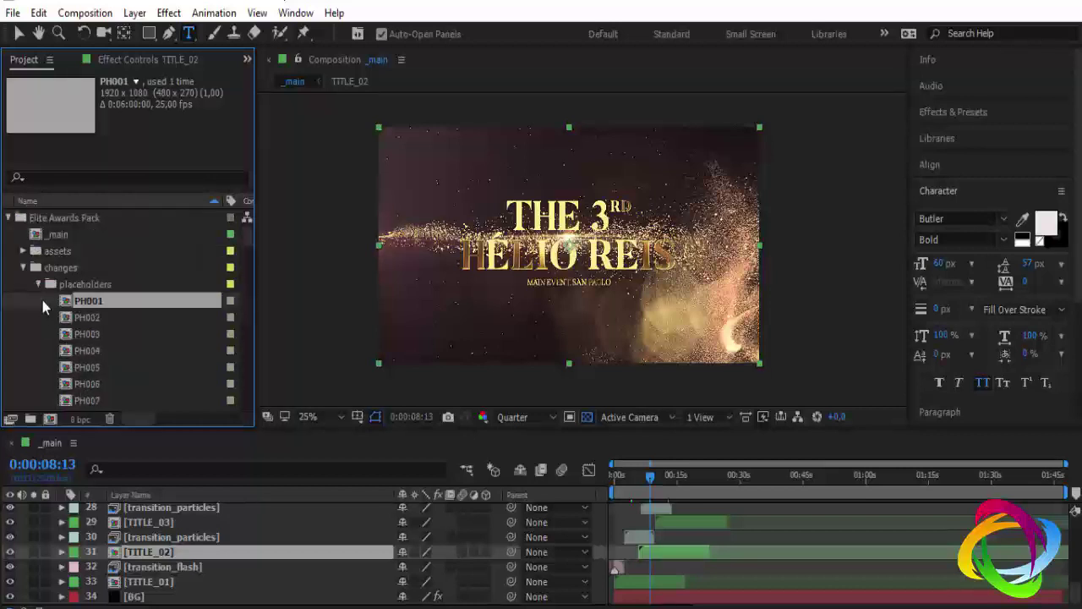
{"action": "left_click", "coordinate": [38, 283]}
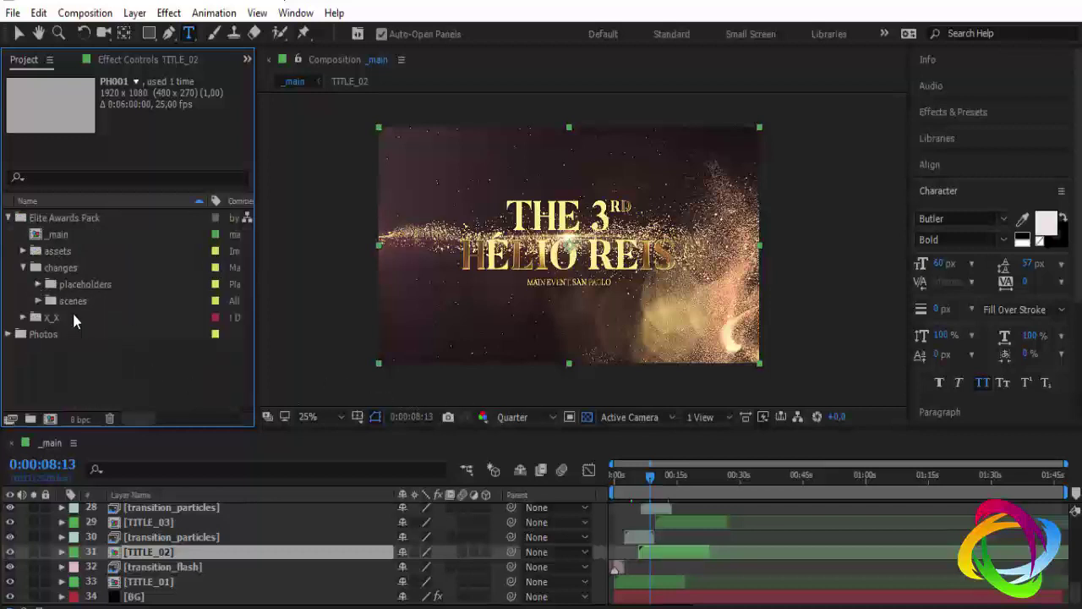
Expand the scenes folder and check TITLES, collapsing and reopening changes > scenes
{"action": "left_click", "coordinate": [37, 301]}
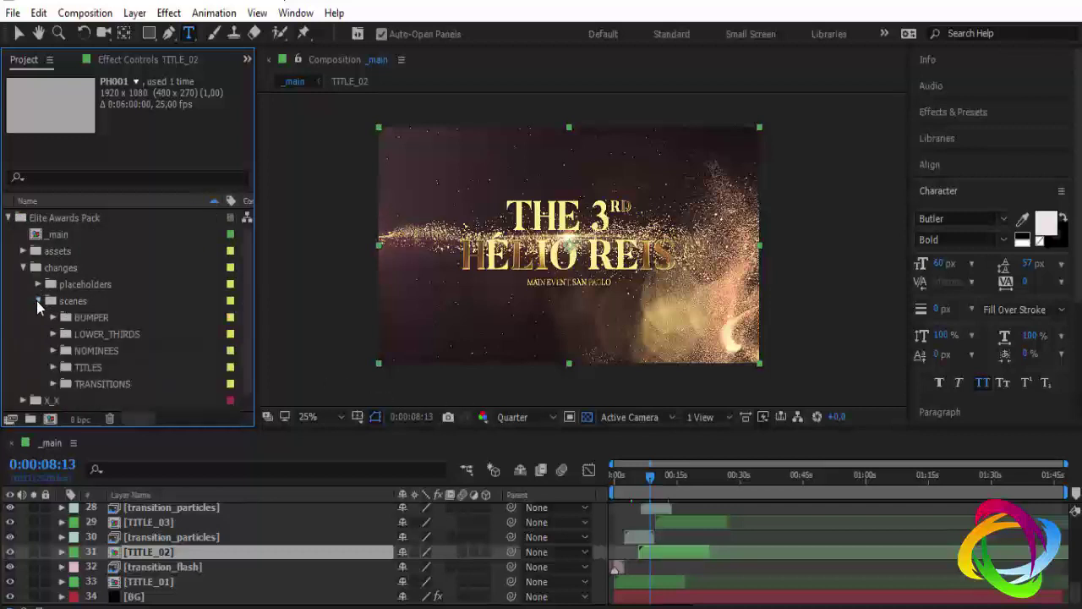
{"action": "left_click", "coordinate": [78, 365]}
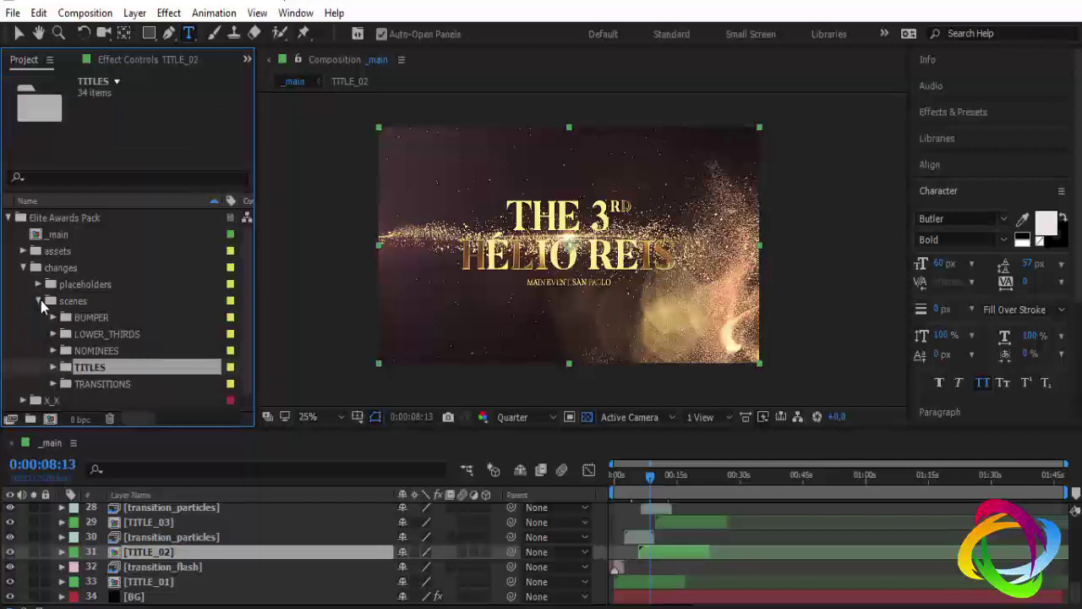
{"action": "left_click", "coordinate": [39, 301]}
{"action": "left_click", "coordinate": [24, 267]}
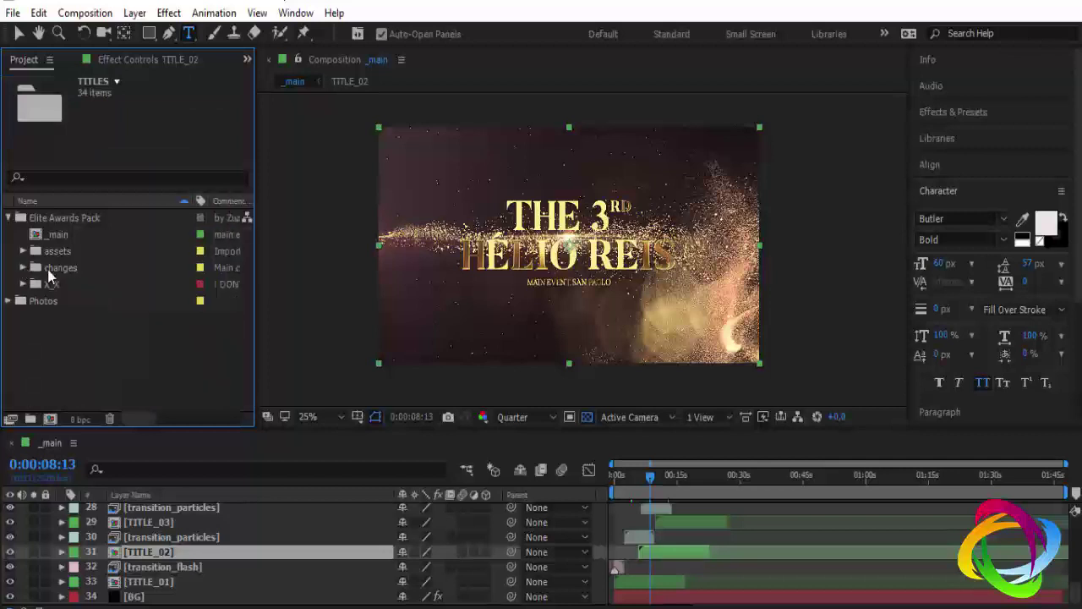
{"action": "left_click", "coordinate": [24, 268]}
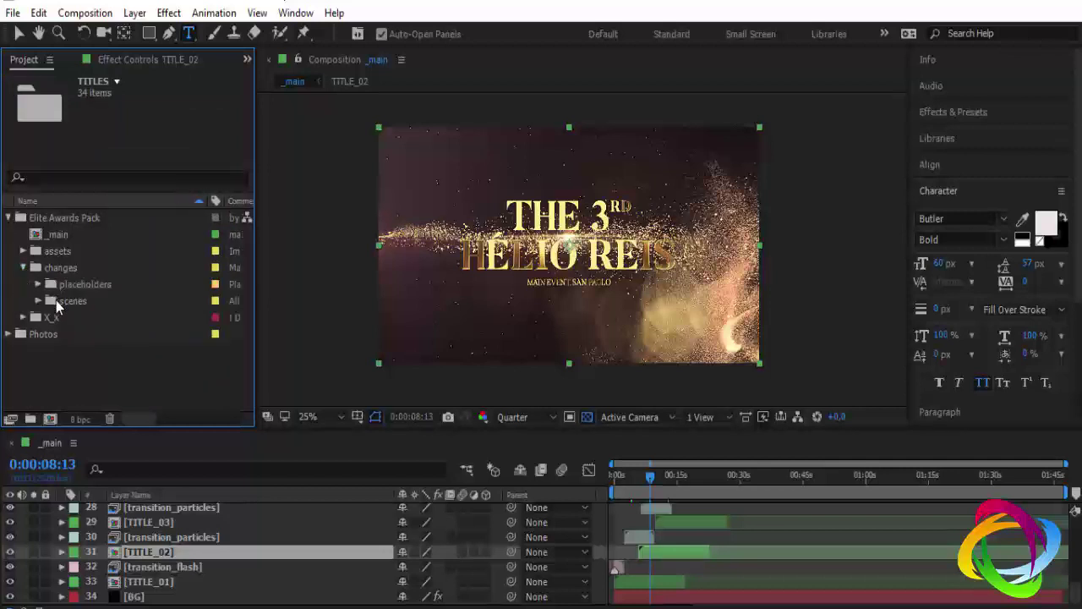
{"action": "left_click", "coordinate": [39, 301]}
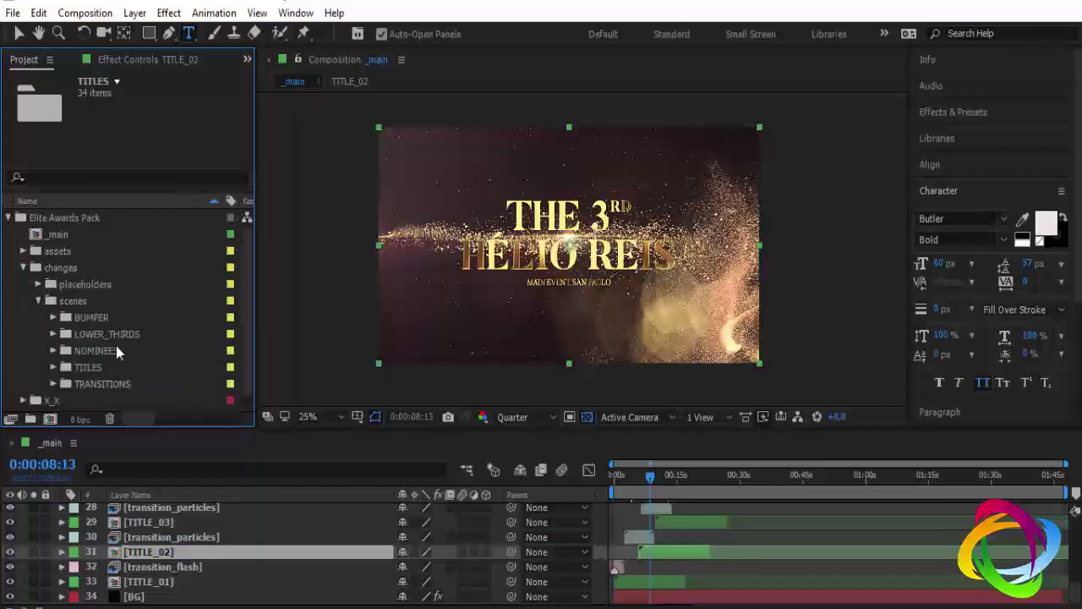
{"action": "left_click", "coordinate": [90, 367]}
Expand TITLES > MAIN and select TITLE_01 from the TITLE_01–TITLE_10 list
{"action": "left_click", "coordinate": [54, 367]}
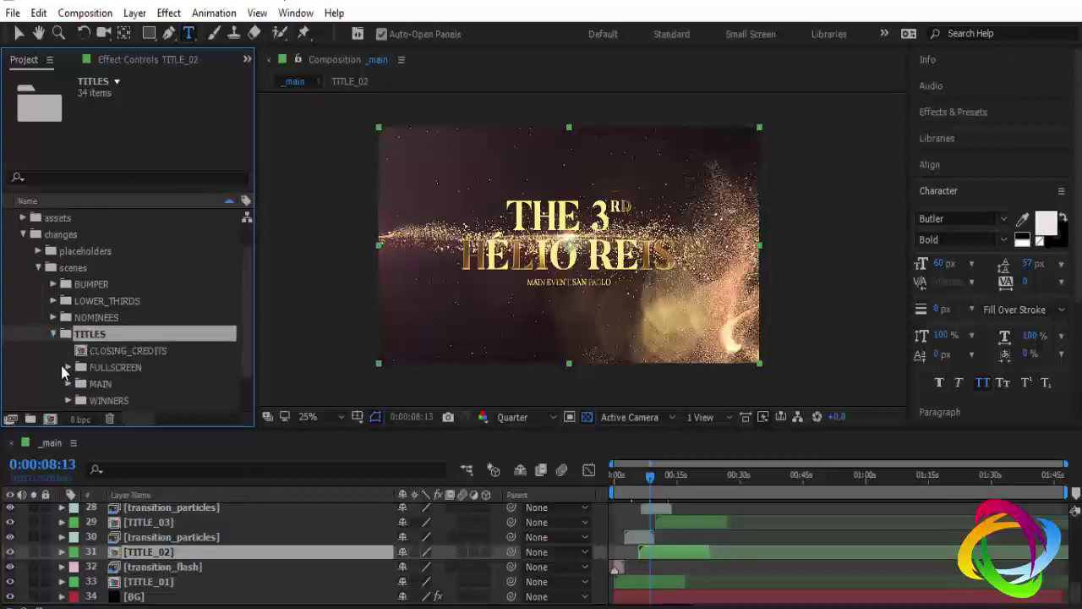
{"action": "scroll", "coordinate": [163, 361], "scroll_direction": "down", "scroll_amount": 1}
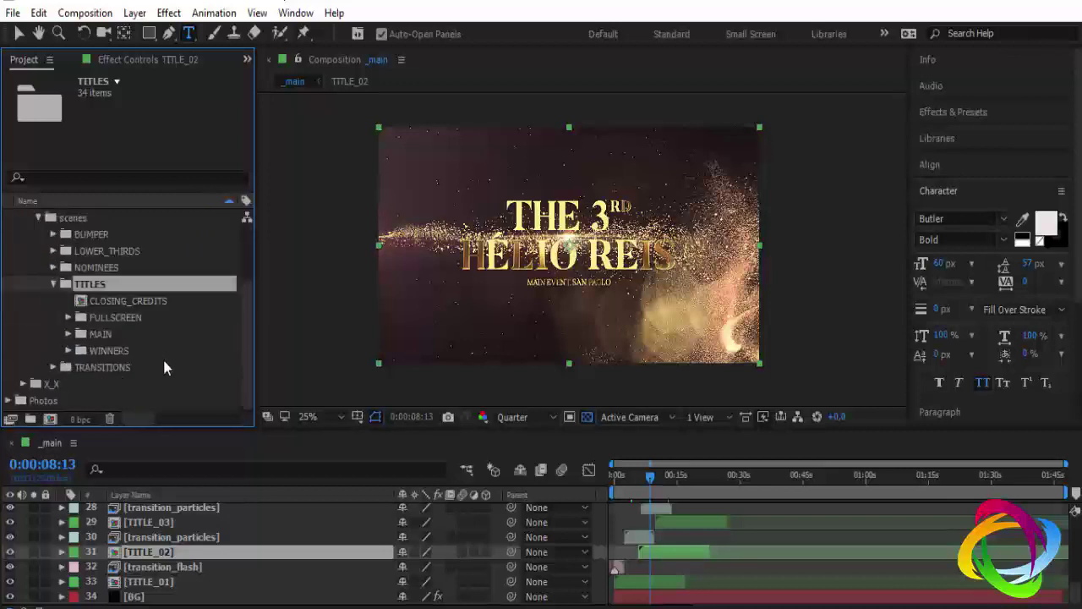
{"action": "left_click", "coordinate": [82, 334]}
{"action": "left_click", "coordinate": [68, 333]}
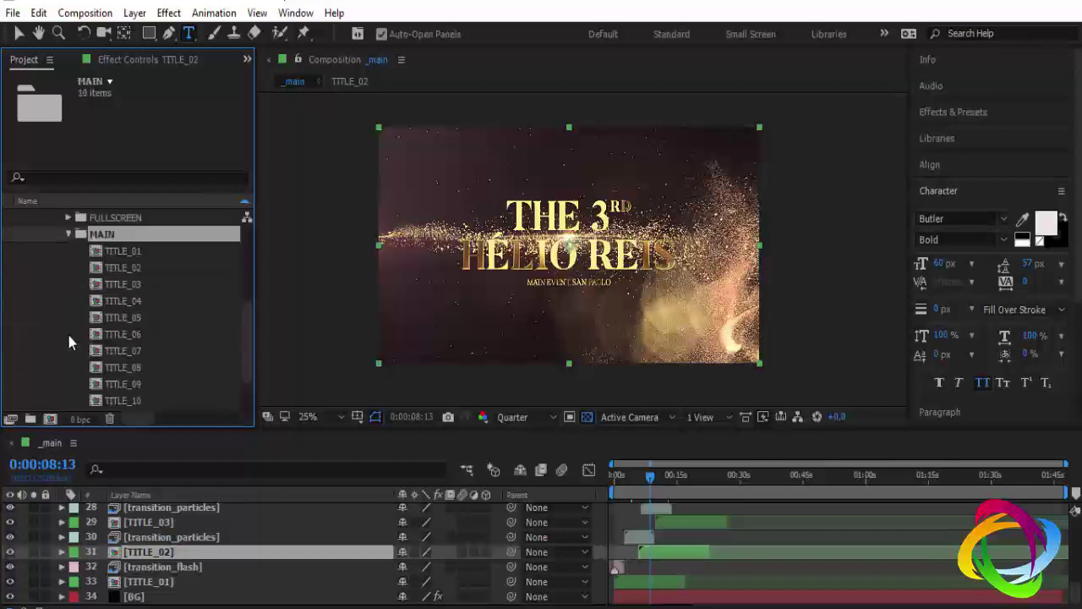
{"action": "left_click", "coordinate": [125, 252]}
Check TITLE_01 and TITLE_02, then open TITLE_03 at 0:00:05:10 where MAIN SELECTION appears
{"action": "double_click", "coordinate": [125, 252]}
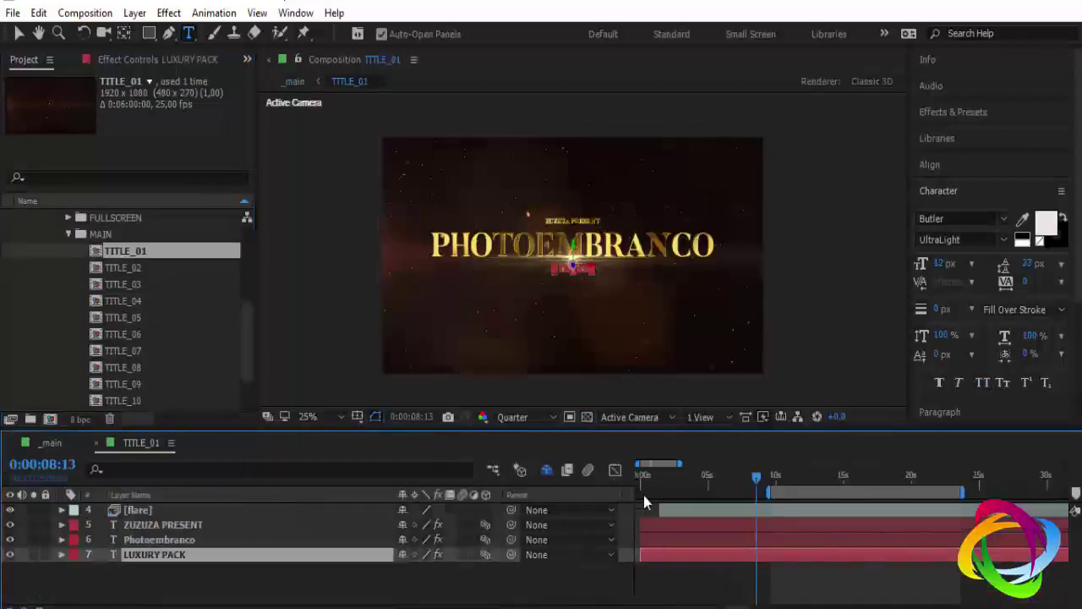
{"action": "left_click", "coordinate": [95, 441]}
{"action": "double_click", "coordinate": [128, 269]}
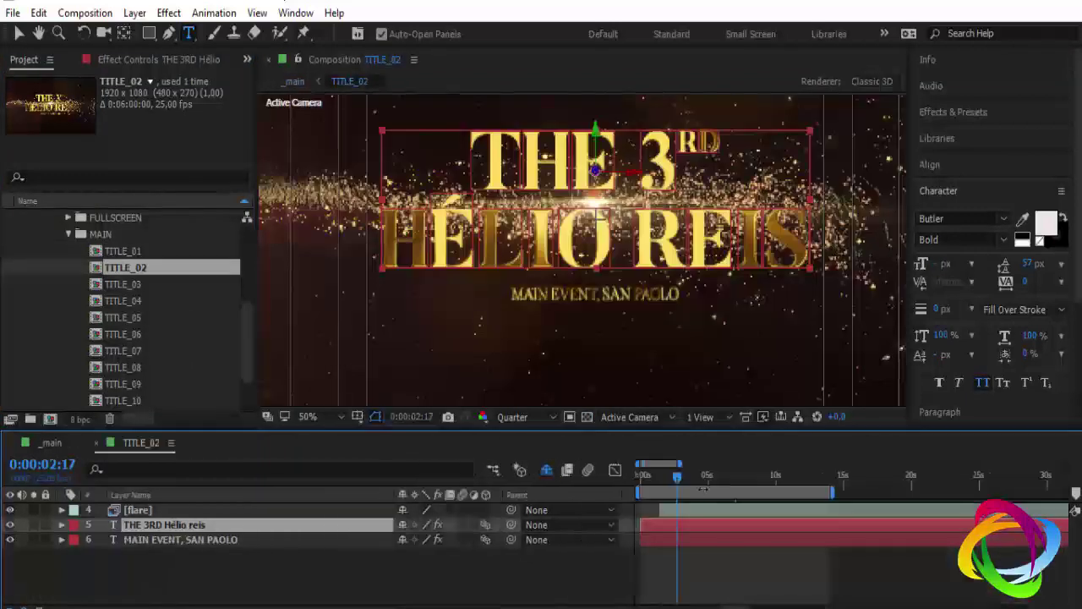
{"action": "double_click", "coordinate": [124, 284]}
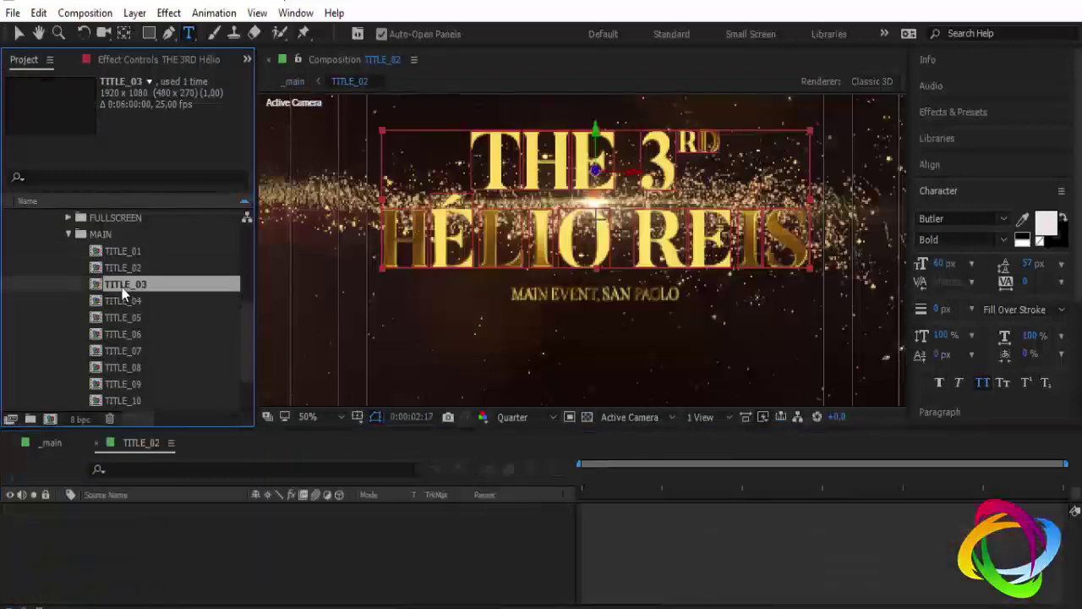
{"action": "left_click", "coordinate": [96, 442]}
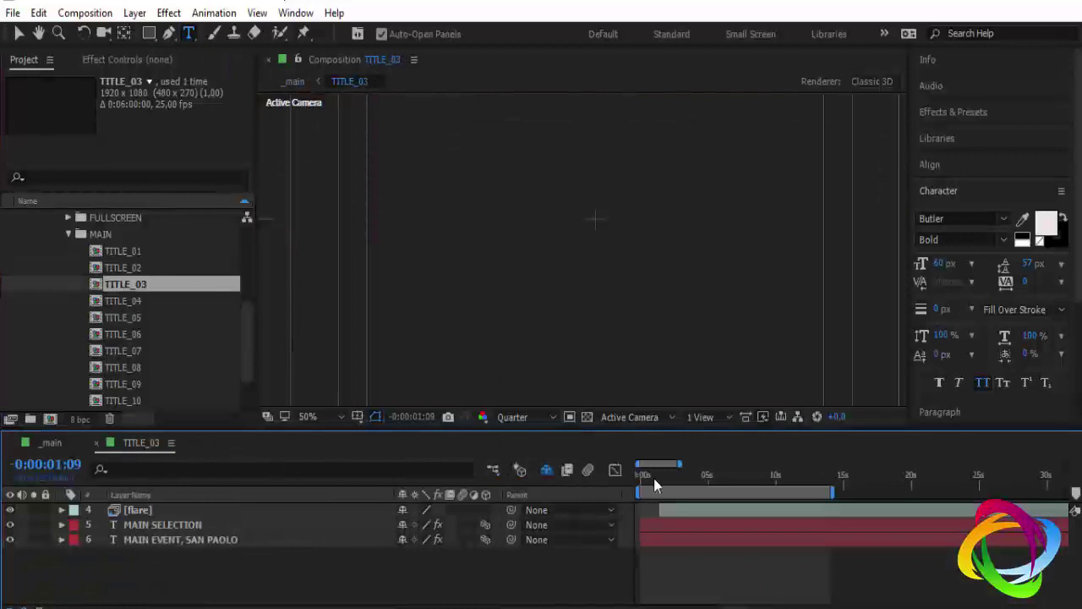
{"action": "left_click", "coordinate": [714, 475]}
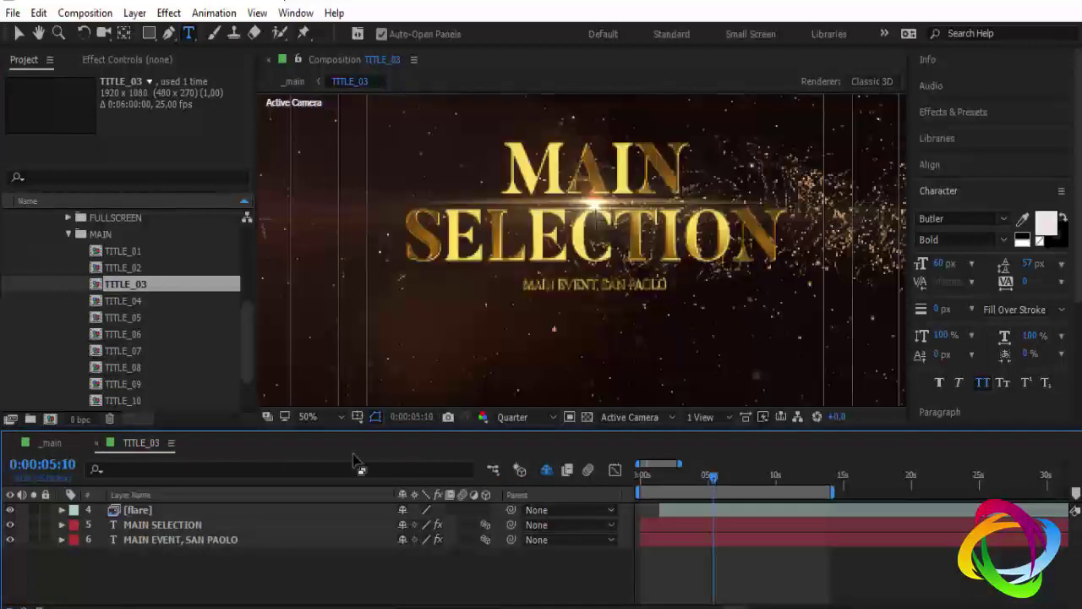
Replace SELECTION with 'HRDigital' in the TITLE_03 title and set it to All Caps
{"action": "double_click", "coordinate": [171, 524]}
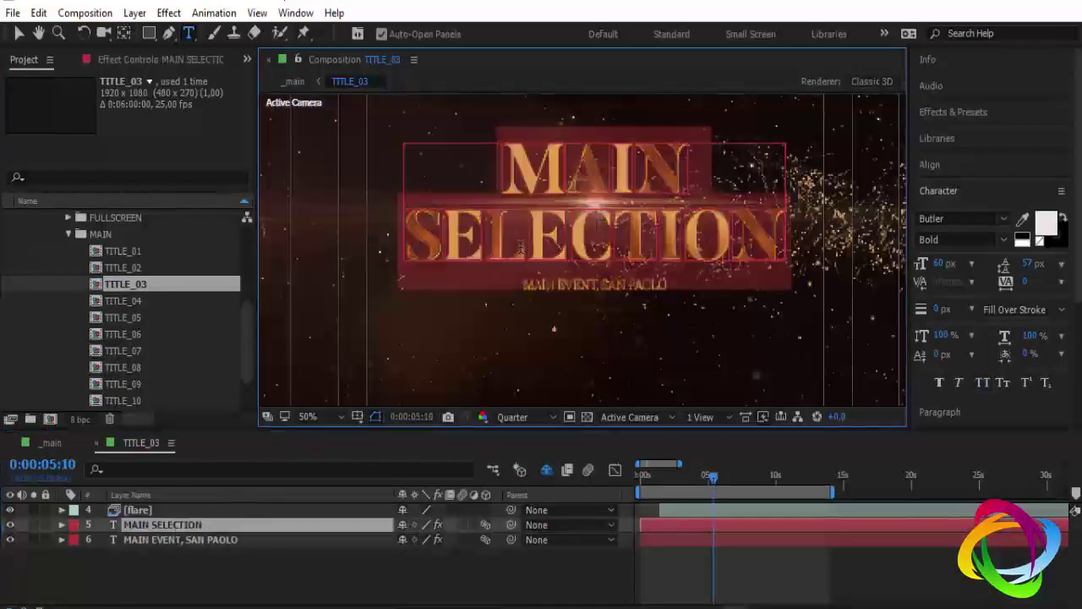
{"action": "left_click", "coordinate": [427, 233]}
{"action": "left_click_drag", "start_coordinate": [403, 233], "coordinate": [780, 221]}
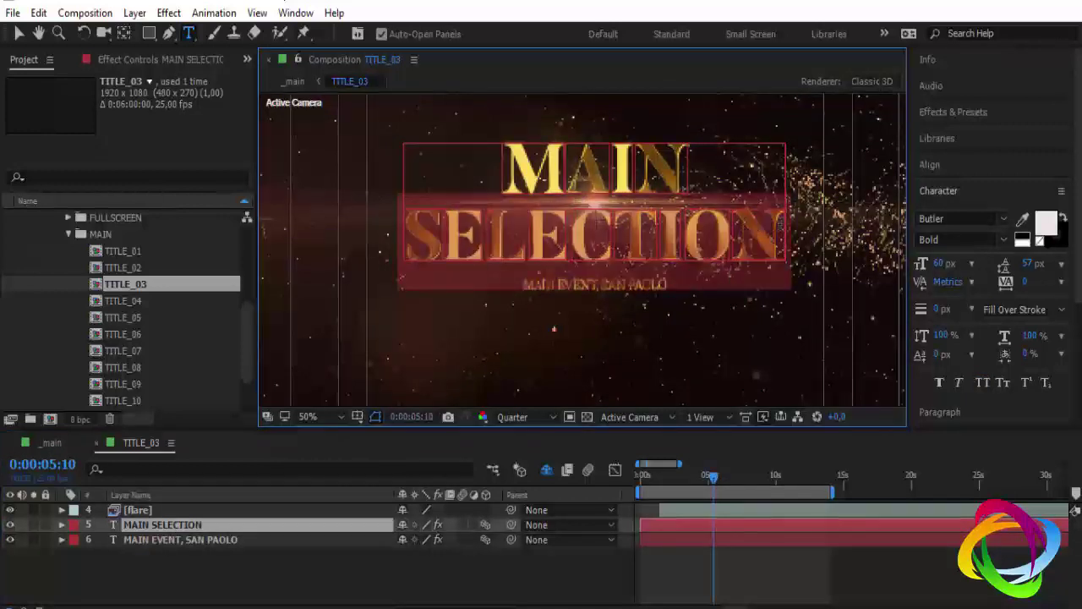
{"action": "type", "text": "HR"}
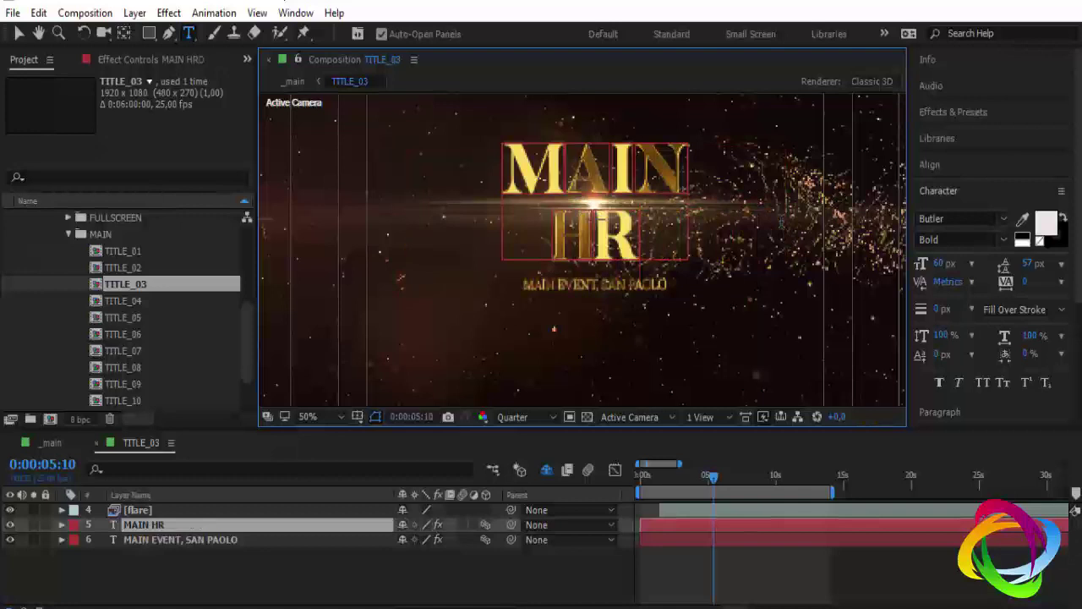
{"action": "type", "text": "Digital"}
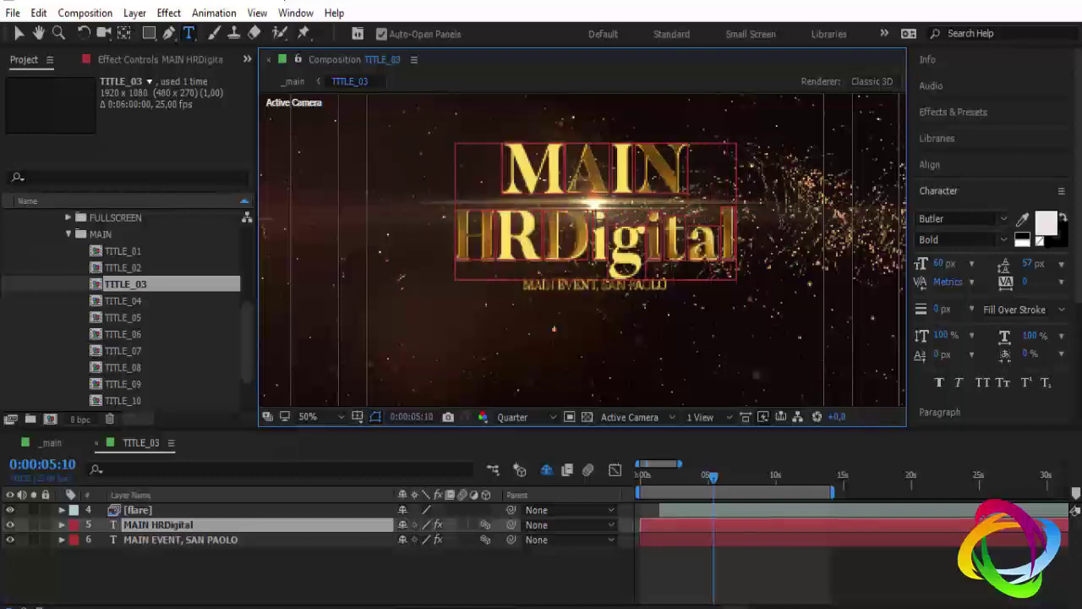
{"action": "left_click", "coordinate": [180, 526]}
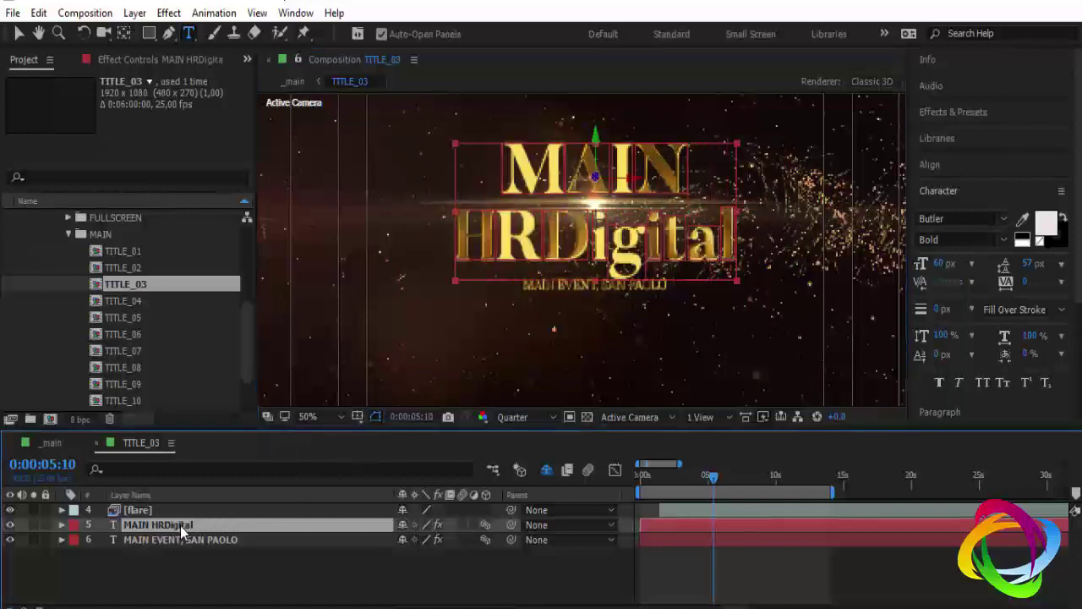
{"action": "left_click", "coordinate": [983, 382]}
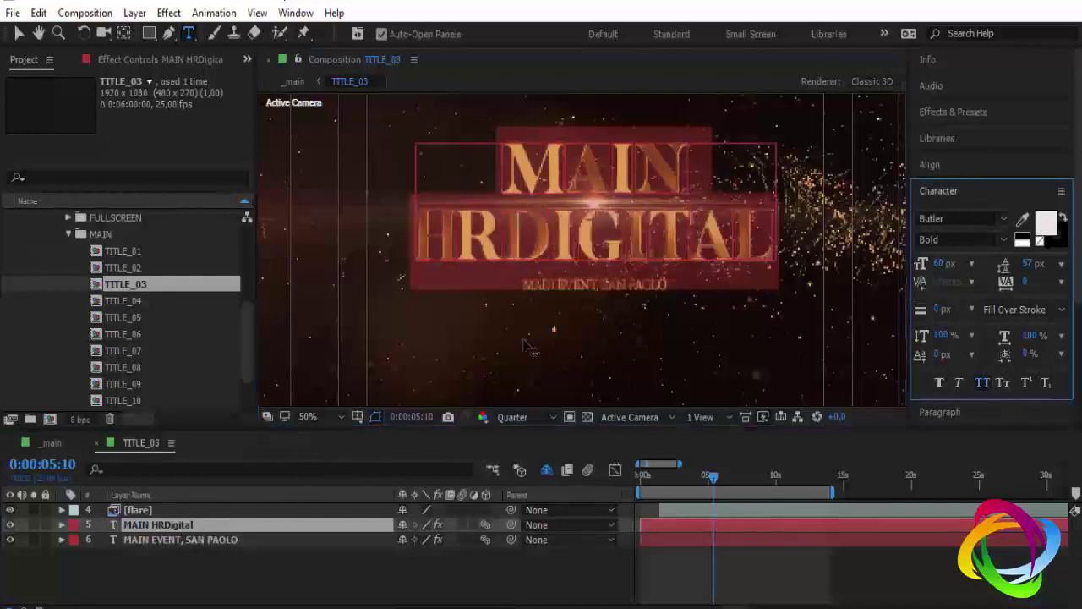
Replace MAIN with 'Infor' so the title reads INFOR HRDIGITAL, then close TITLE_03
{"action": "left_click", "coordinate": [515, 167]}
{"action": "left_click_drag", "start_coordinate": [531, 162], "coordinate": [679, 162]}
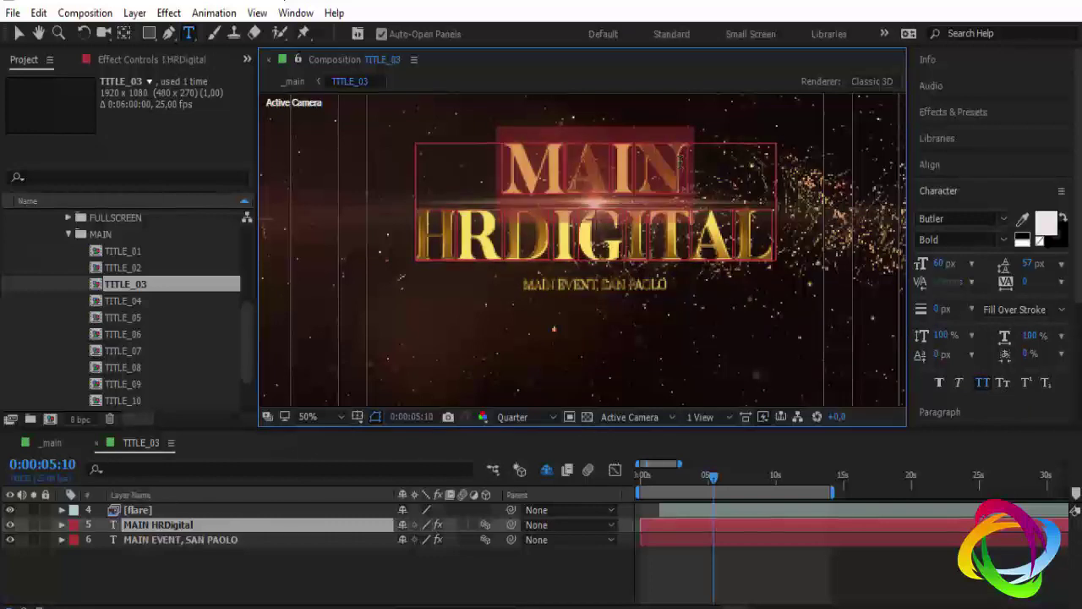
{"action": "type", "text": "Infor"}
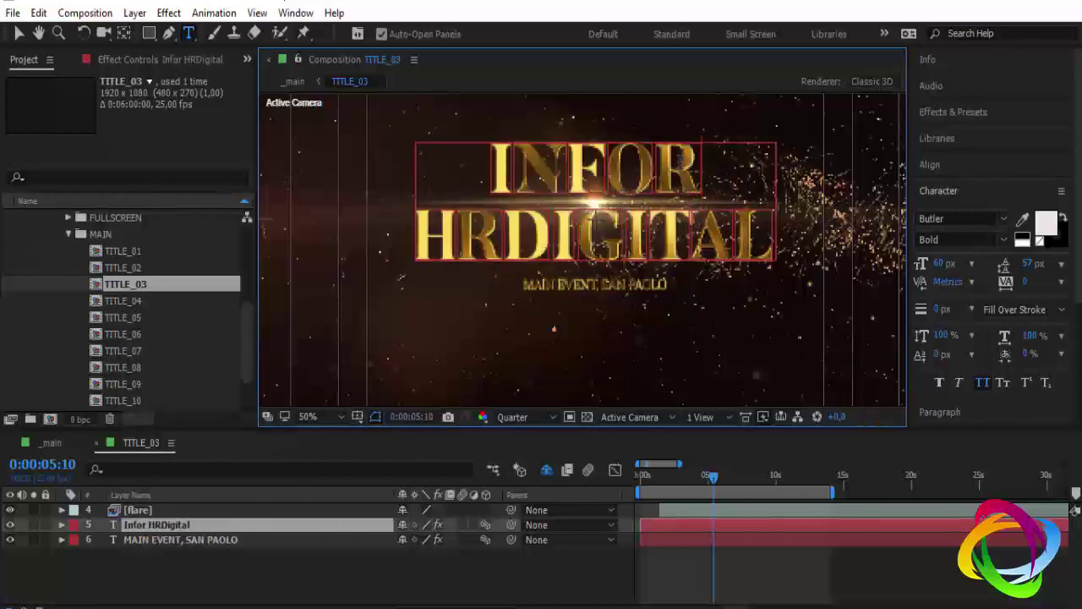
{"action": "left_click", "coordinate": [99, 443]}
Open TITLE_04 at the title frame, select BEST PICTURE, and view it at actual size, Full resolution
{"action": "double_click", "coordinate": [127, 301]}
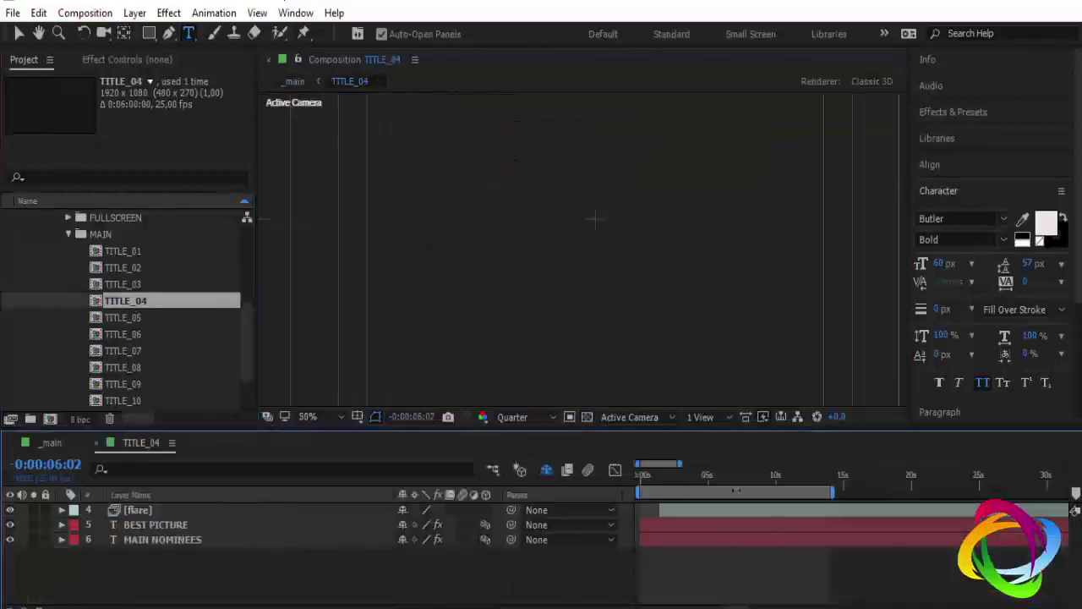
{"action": "left_click", "coordinate": [724, 476]}
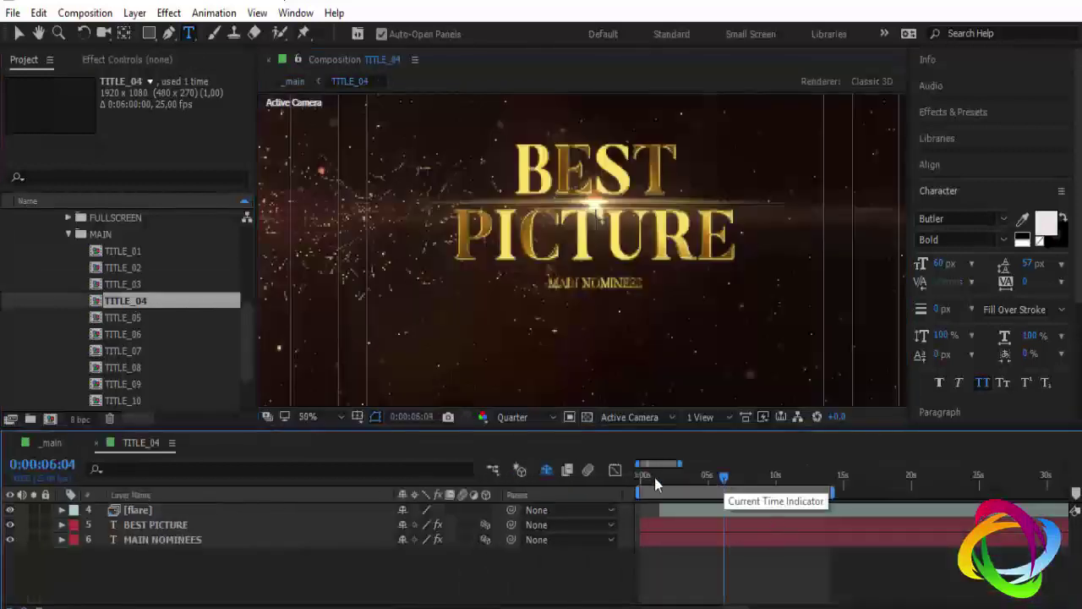
{"action": "left_click", "coordinate": [591, 220]}
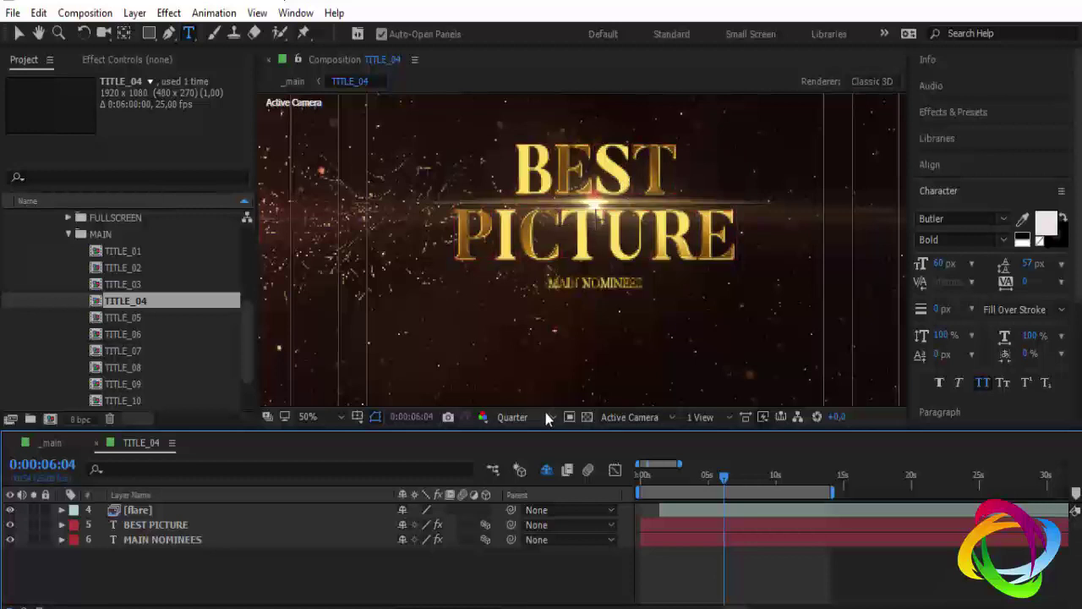
{"action": "key", "text": "period"}
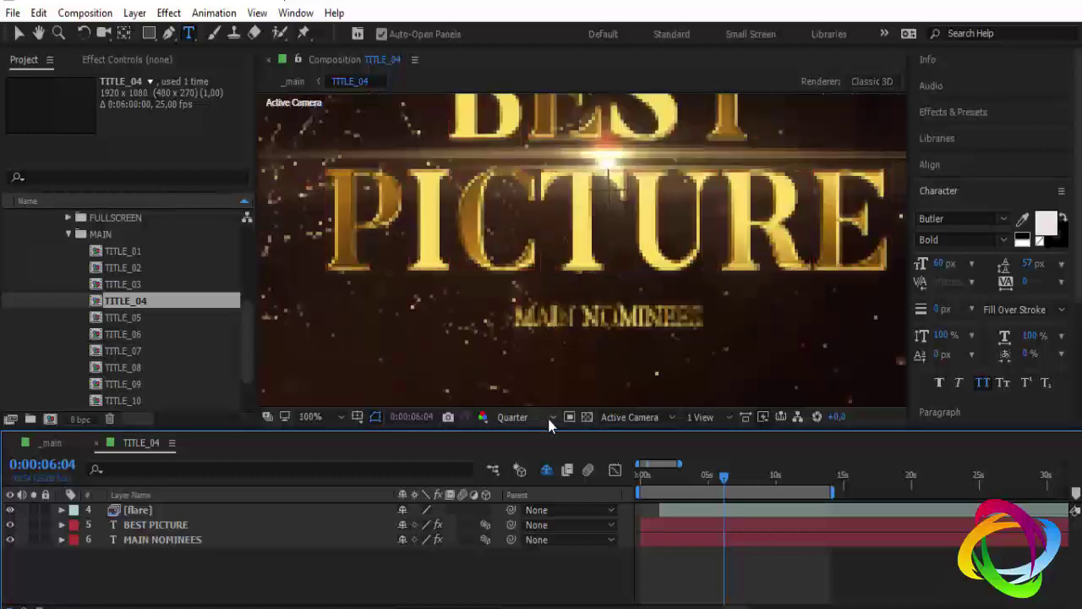
{"action": "left_click", "coordinate": [550, 418]}
{"action": "left_click", "coordinate": [527, 459]}
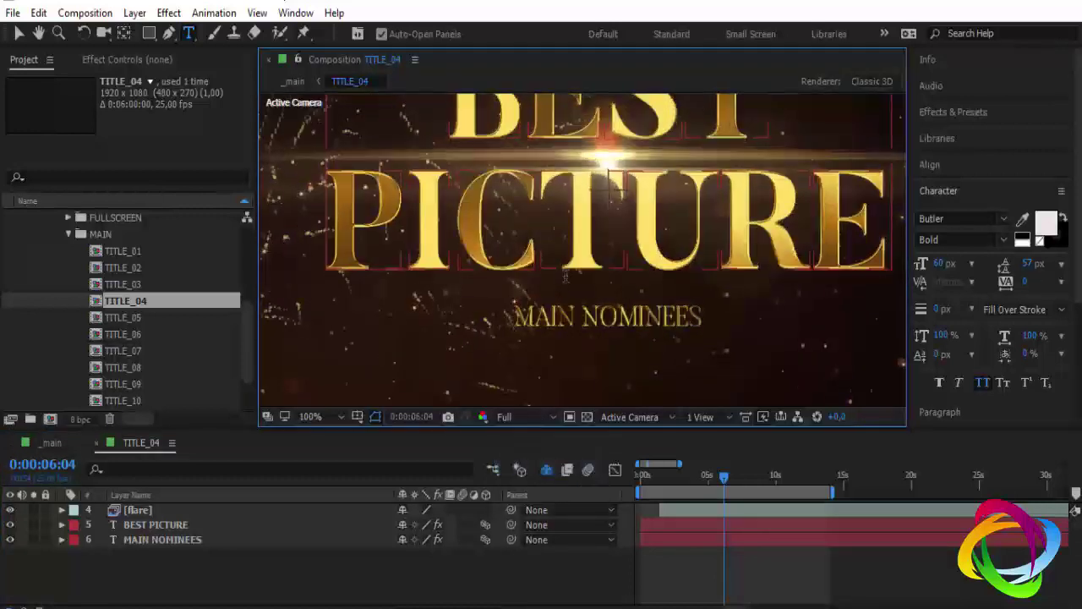
Zoom to 200% and pan to the P of PICTURE, then set resolution back to Quarter
{"action": "key", "text": "v"}
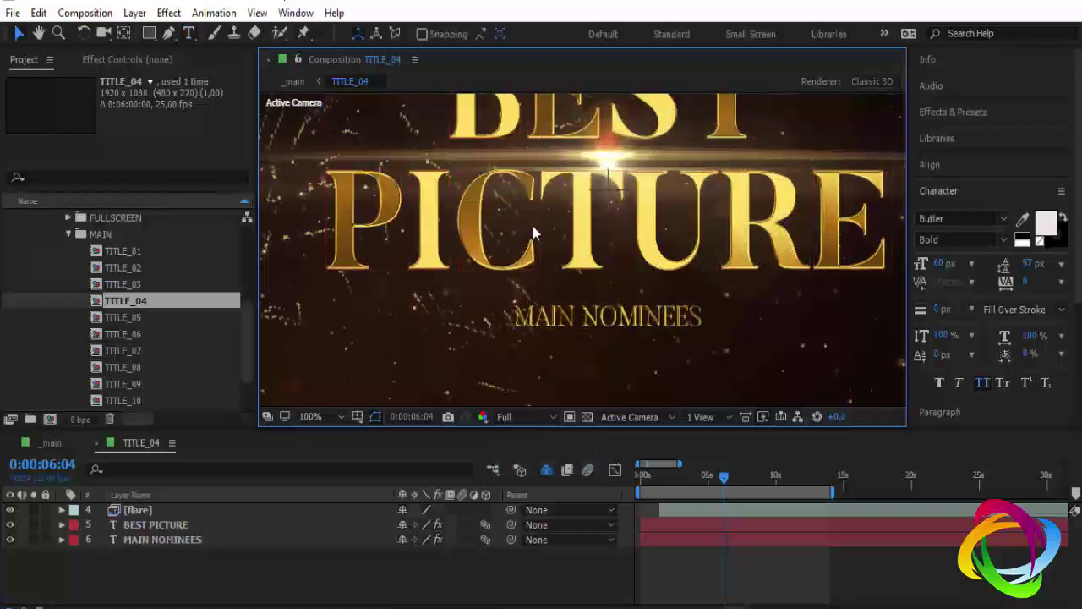
{"action": "key", "text": "period"}
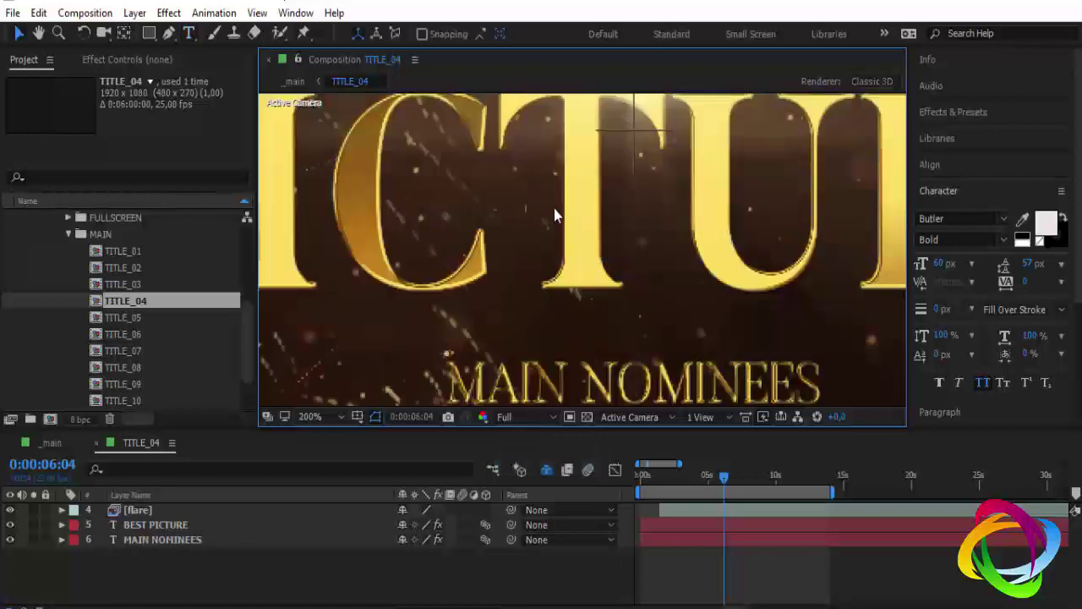
{"action": "key", "text": "h"}
{"action": "left_click_drag", "start_coordinate": [554, 215], "coordinate": [710, 257]}
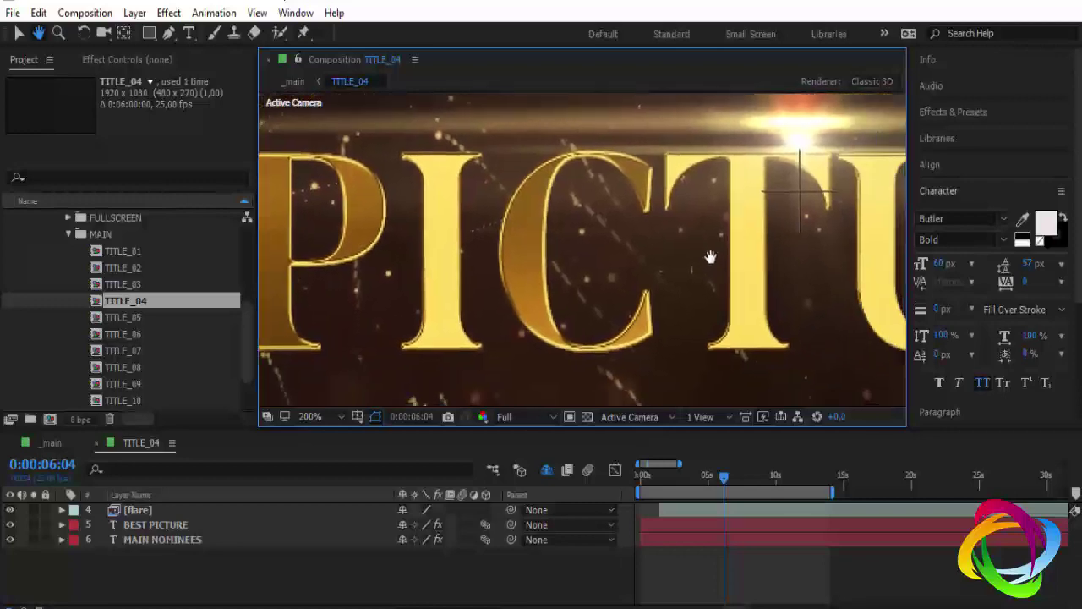
{"action": "scroll", "coordinate": [623, 236], "scroll_direction": "down", "scroll_amount": 3}
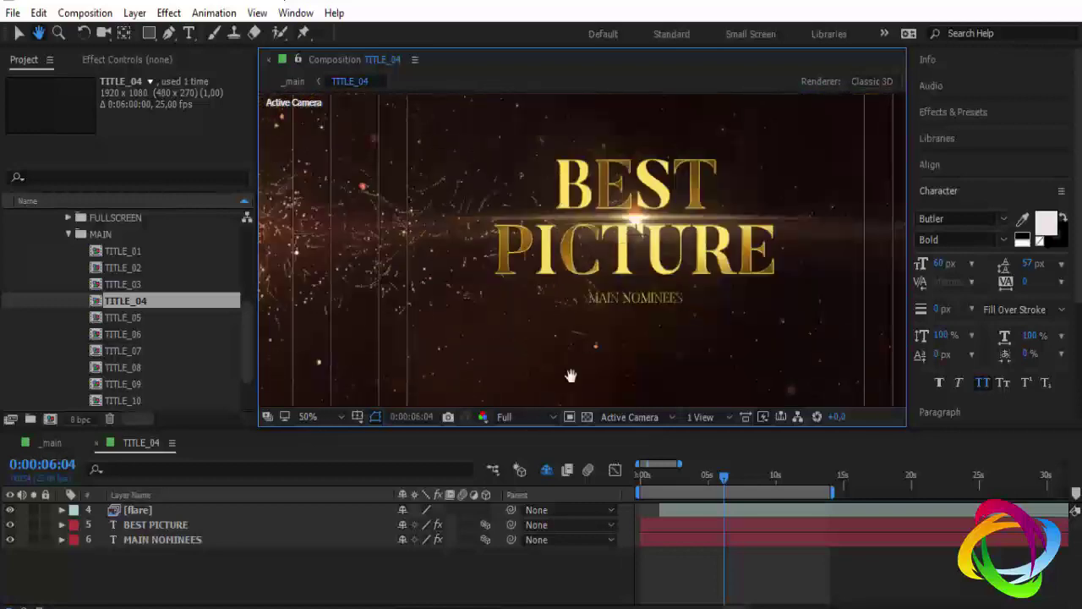
{"action": "left_click", "coordinate": [551, 416]}
{"action": "left_click", "coordinate": [520, 498]}
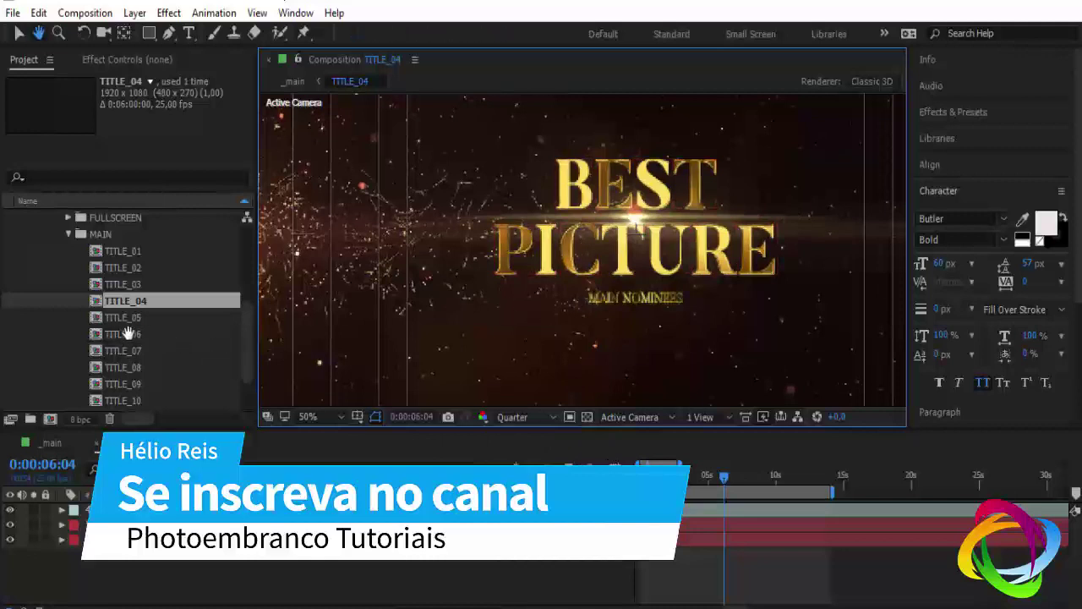
{"action": "scroll", "coordinate": [123, 339], "scroll_direction": "down", "scroll_amount": 2}
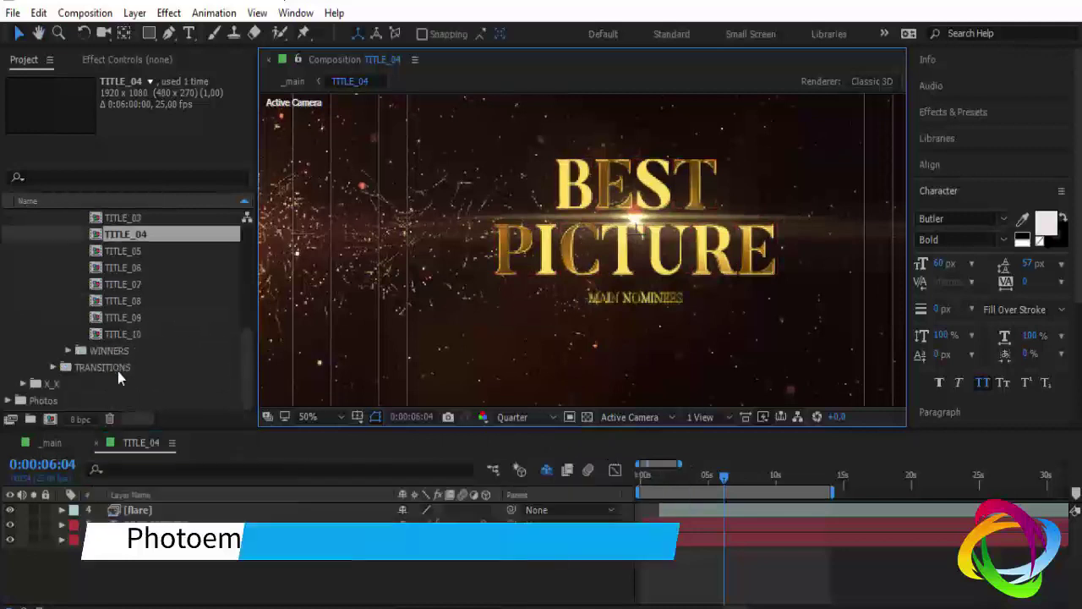
Expand WINNERS and open TITLE_WINNERS_01 with the playhead near 0:00:05:13
{"action": "left_click", "coordinate": [125, 335]}
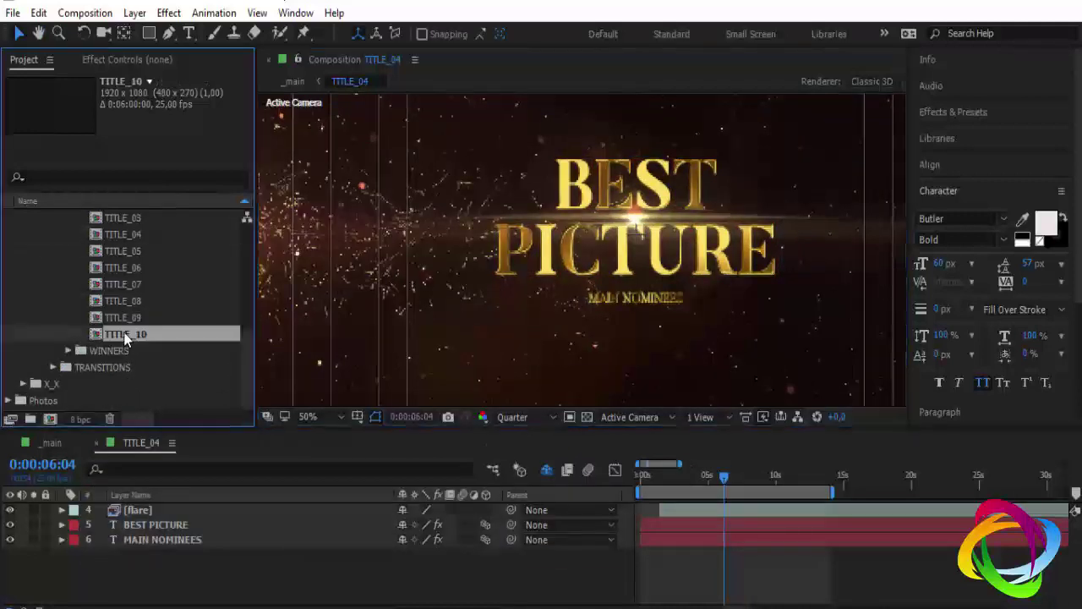
{"action": "left_click", "coordinate": [69, 350]}
{"action": "scroll", "coordinate": [79, 342], "scroll_direction": "down", "scroll_amount": 3}
{"action": "left_click", "coordinate": [144, 254]}
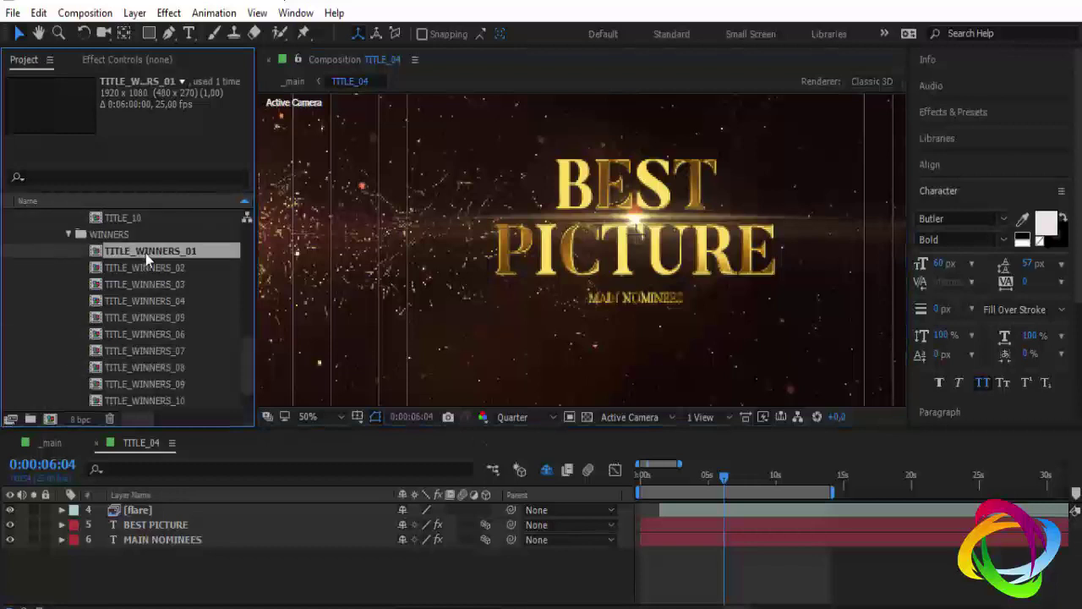
{"action": "double_click", "coordinate": [146, 252]}
{"action": "left_click", "coordinate": [740, 476]}
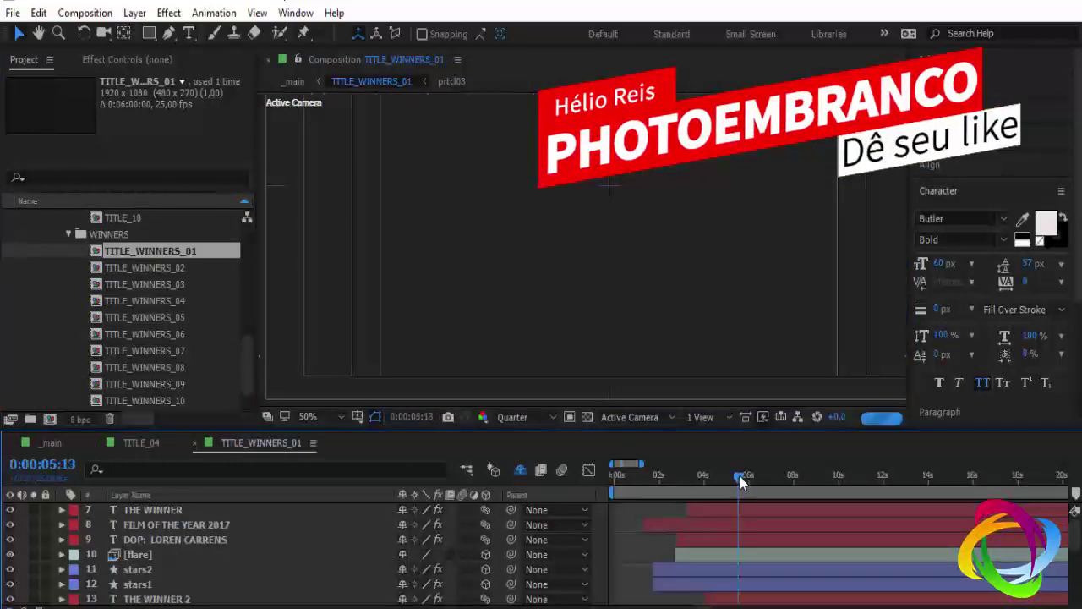
Zoom the viewer to 25% and play the Elite Awards Pack.mp4 preview in KMPlayer
{"action": "scroll", "coordinate": [660, 261], "scroll_direction": "down", "scroll_amount": 2}
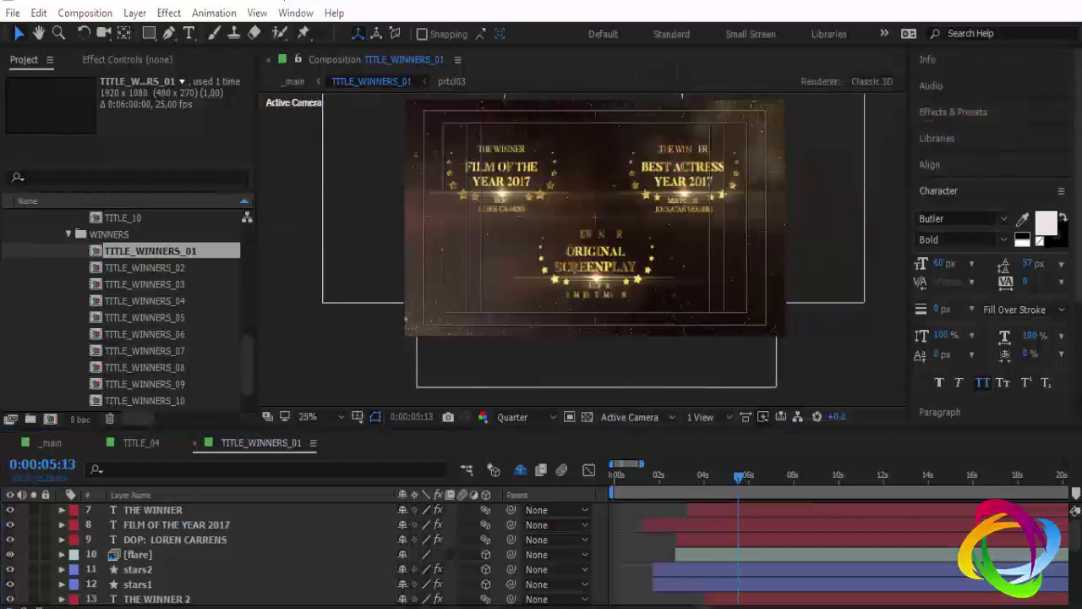
{"action": "left_click", "coordinate": [699, 600]}
{"action": "left_click", "coordinate": [751, 590]}
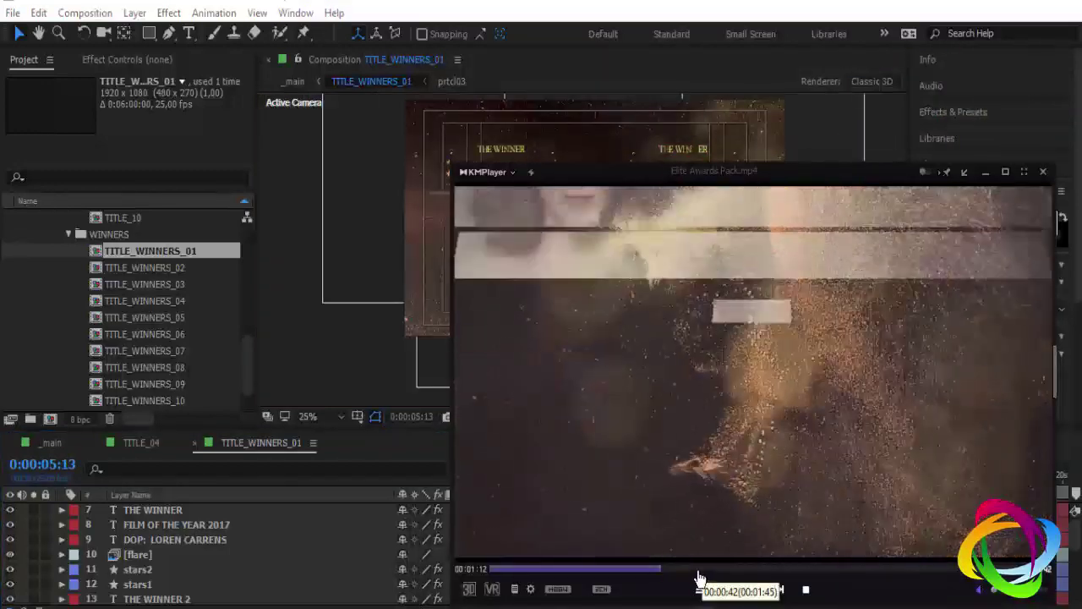
Skip the KMPlayer preview to 0:41, the 0:52 winner scene, and 1:16
{"action": "left_click", "coordinate": [698, 569]}
{"action": "left_click", "coordinate": [756, 569]}
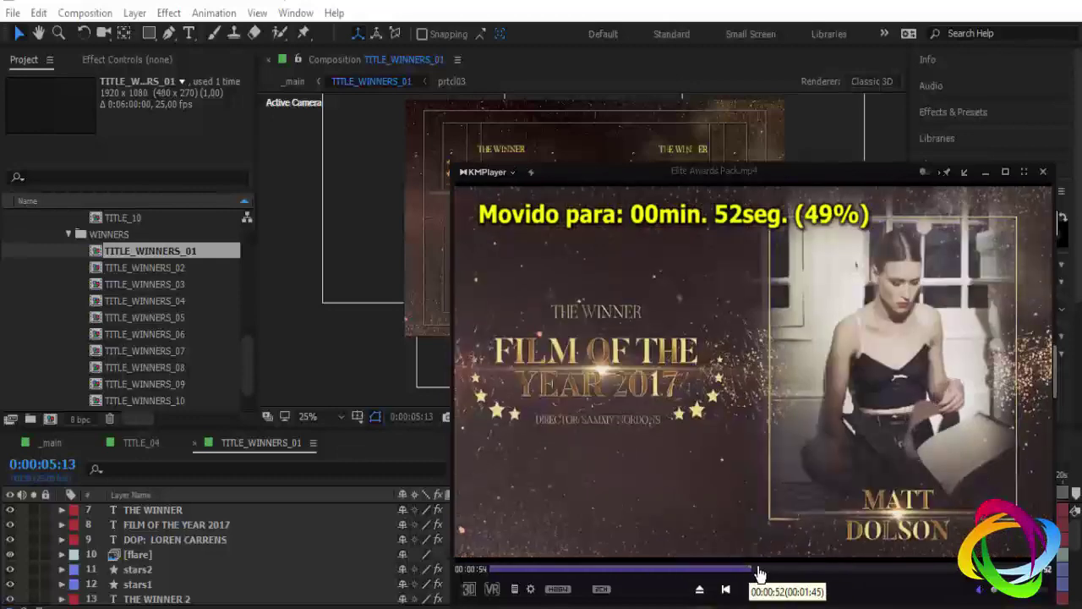
{"action": "left_click", "coordinate": [881, 569]}
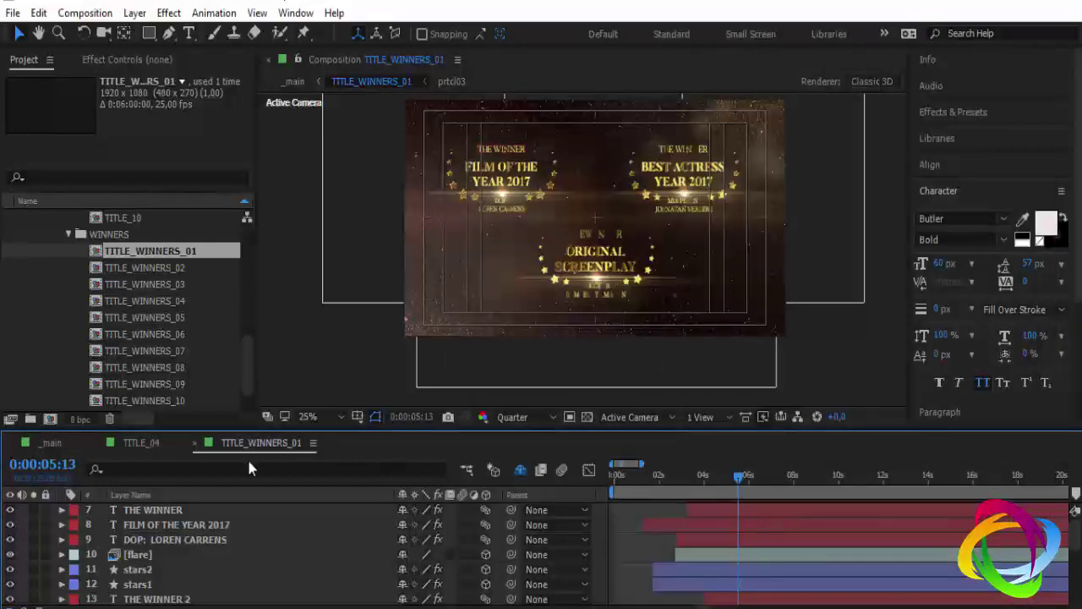
Close TITLE_WINNERS_01 and TITLE_04, then reopen TITLE_WINNERS_01 from the Project panel
{"action": "left_click", "coordinate": [192, 443]}
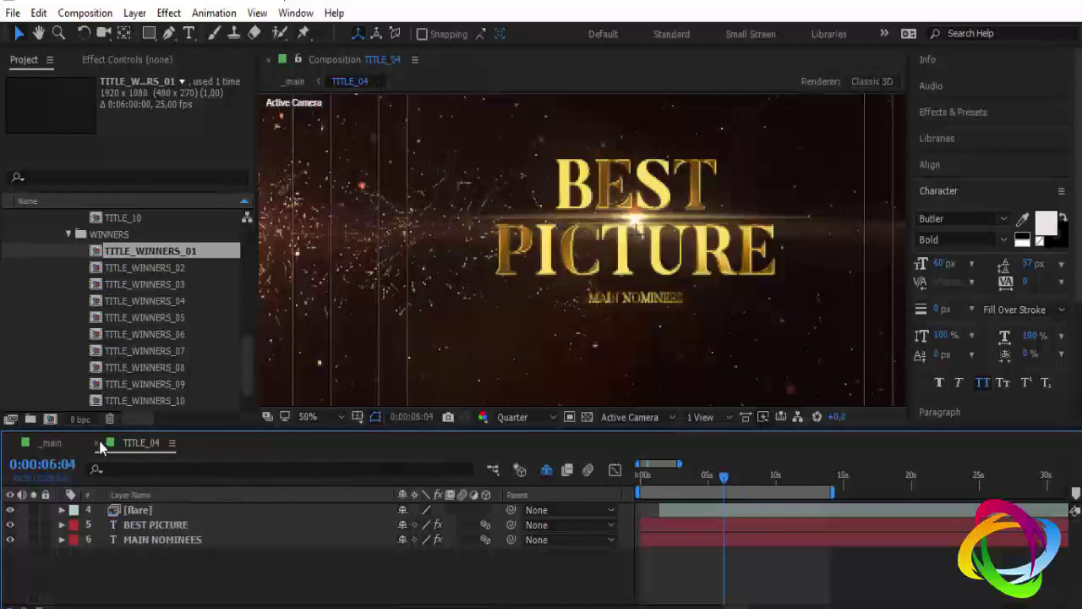
{"action": "left_click", "coordinate": [95, 443]}
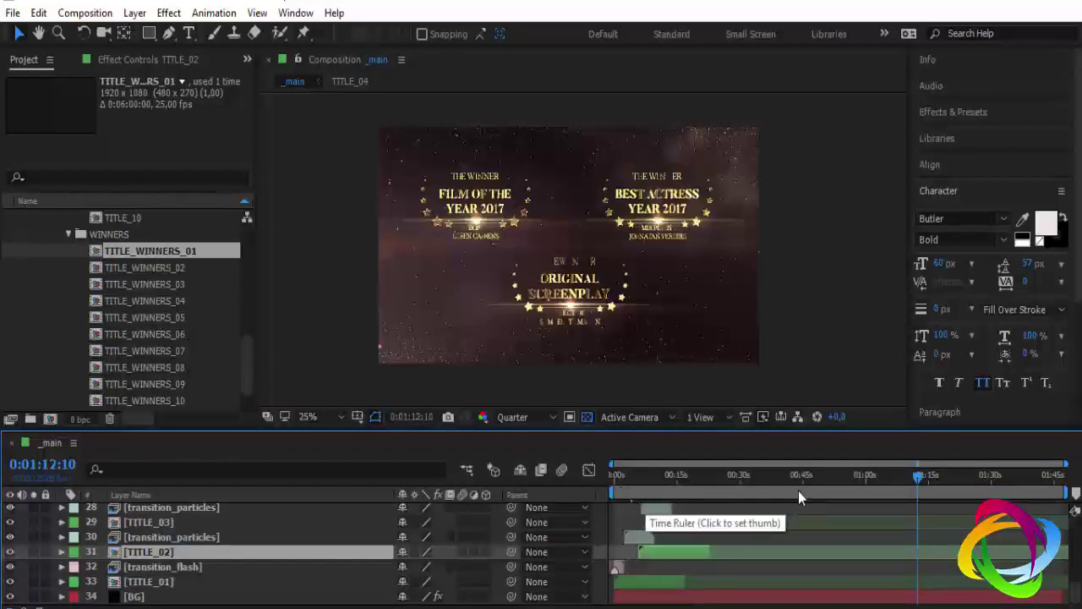
{"action": "scroll", "coordinate": [822, 494], "scroll_direction": "up", "scroll_amount": 3}
{"action": "scroll", "coordinate": [909, 477], "scroll_direction": "up", "scroll_amount": 4}
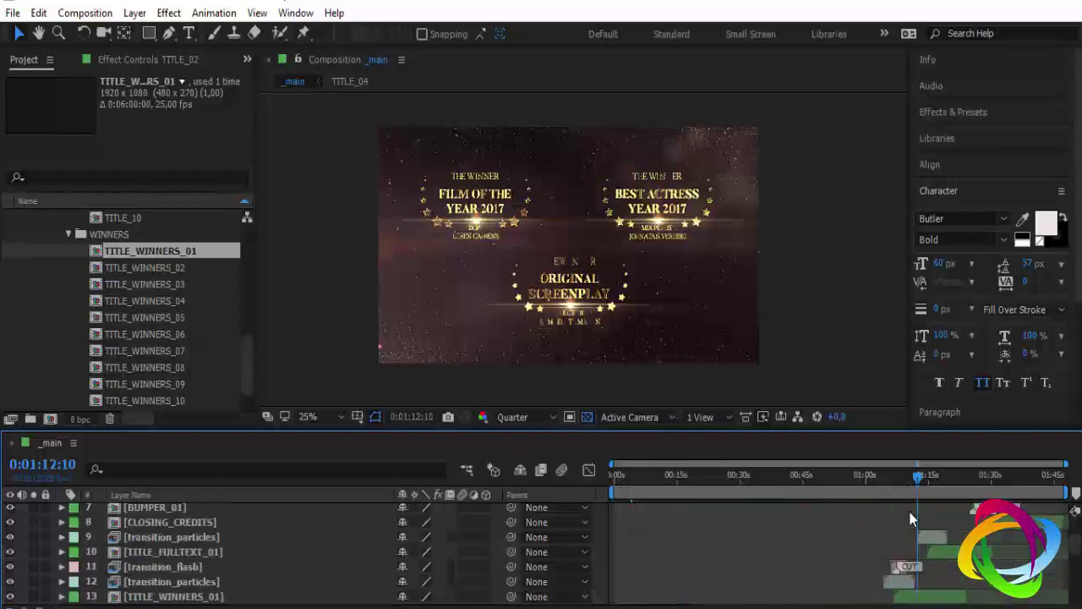
{"action": "scroll", "coordinate": [499, 541], "scroll_direction": "down", "scroll_amount": 6}
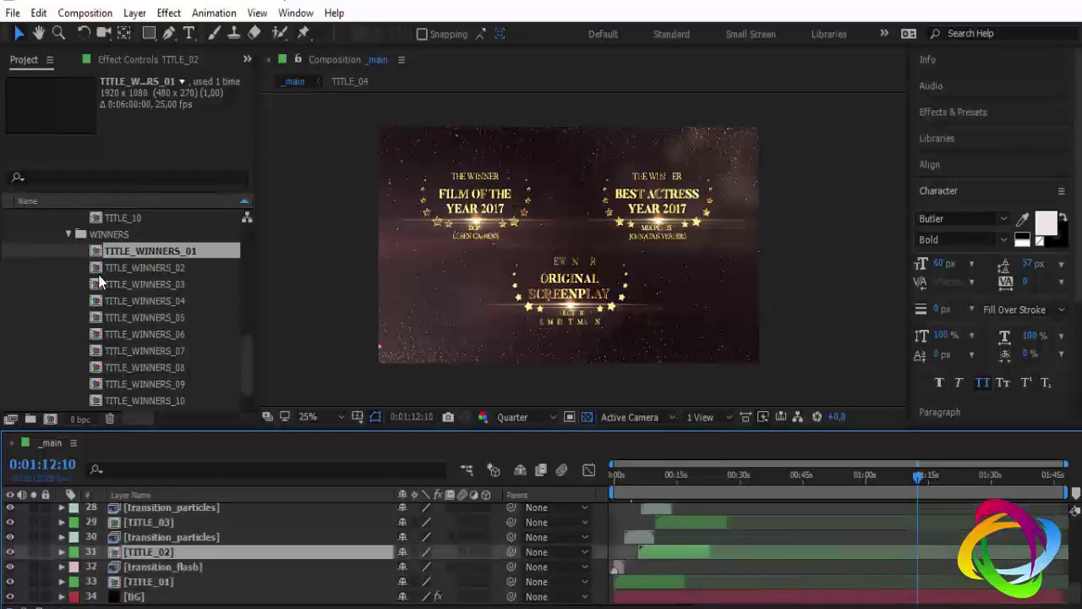
{"action": "scroll", "coordinate": [98, 282], "scroll_direction": "up", "scroll_amount": 1}
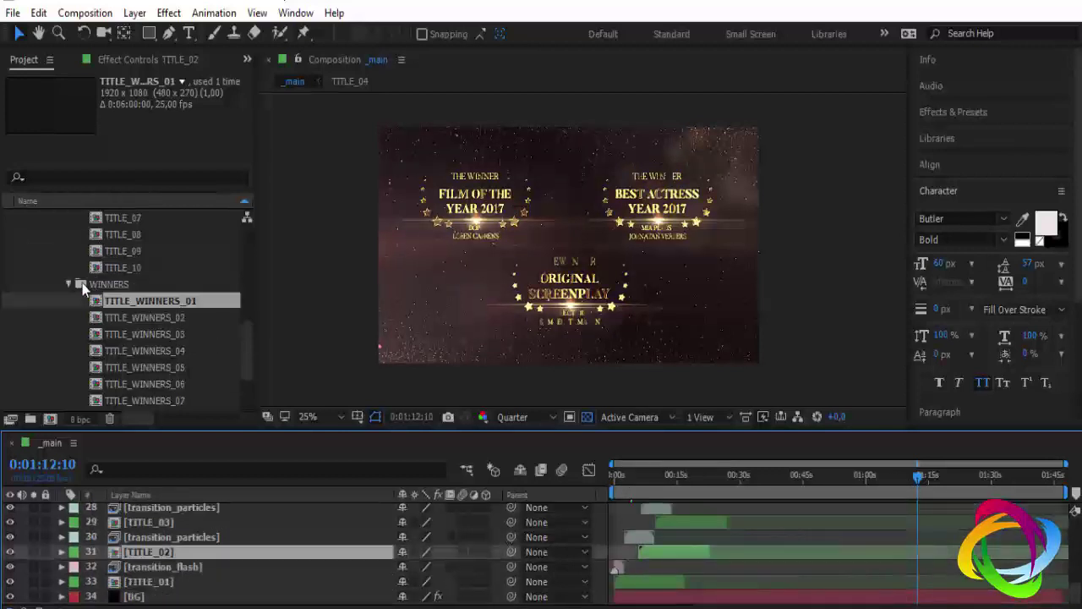
{"action": "double_click", "coordinate": [140, 302]}
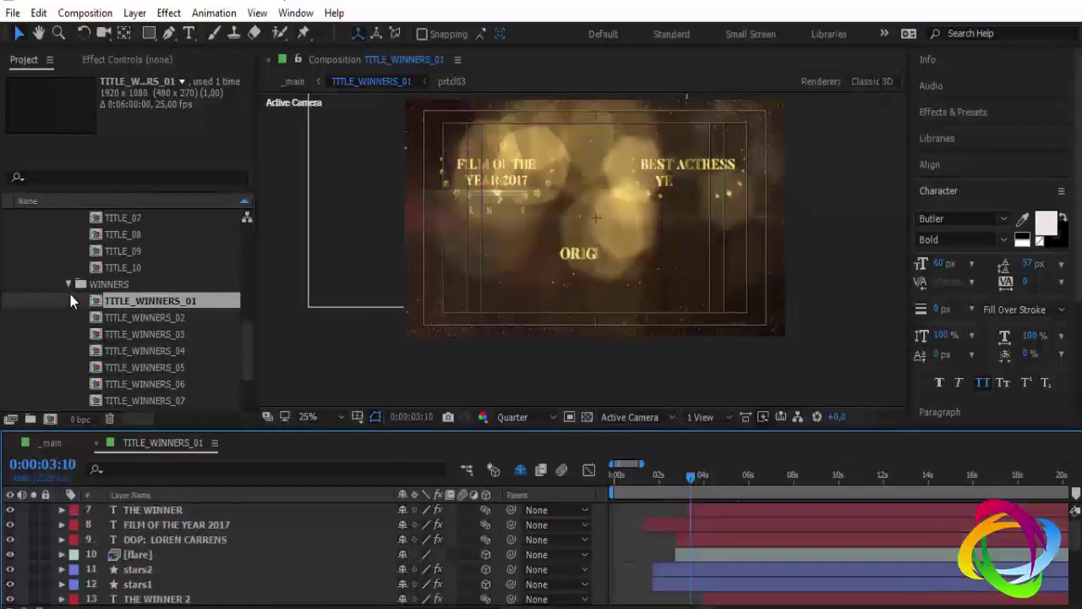
Collapse the WINNERS, MAIN, TITLES and changes folders, then reopen changes > scenes > TITLES
{"action": "left_click", "coordinate": [68, 284]}
{"action": "scroll", "coordinate": [67, 372], "scroll_direction": "up", "scroll_amount": 2}
{"action": "scroll", "coordinate": [69, 347], "scroll_direction": "up", "scroll_amount": 1}
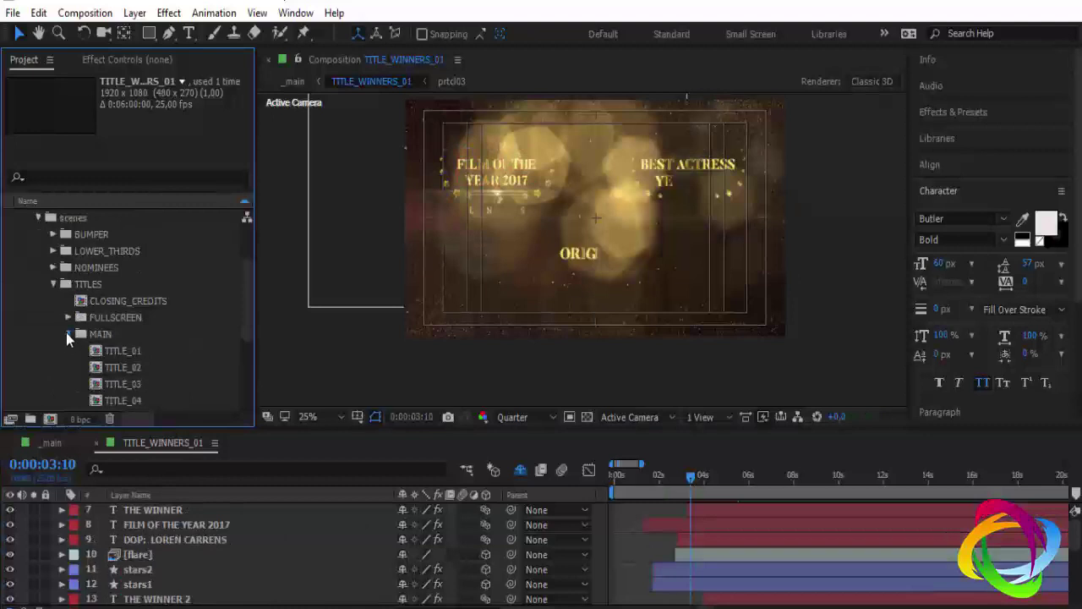
{"action": "left_click", "coordinate": [68, 333]}
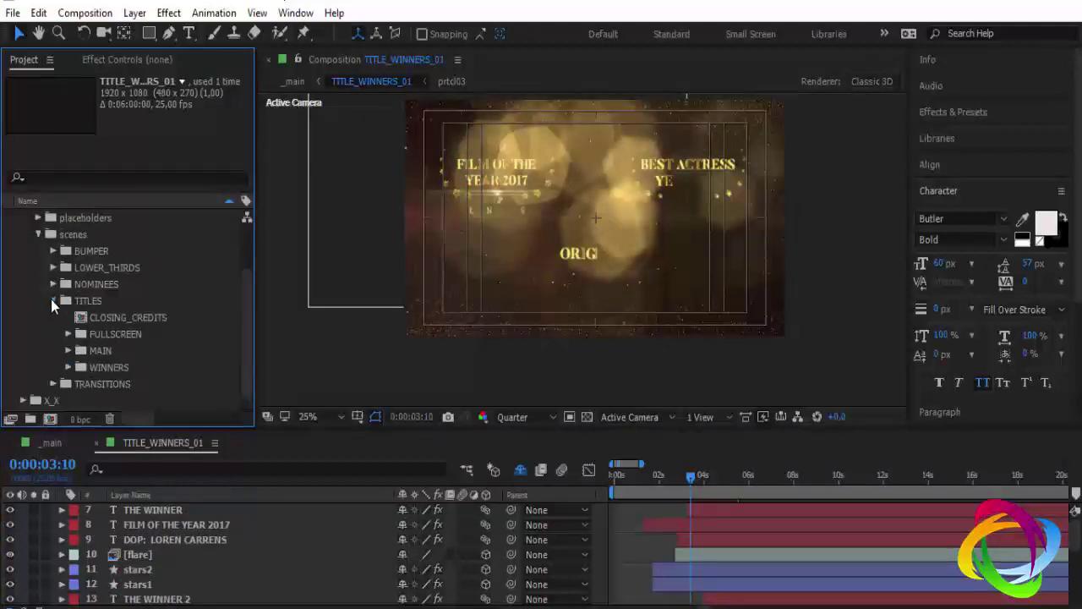
{"action": "left_click", "coordinate": [51, 300]}
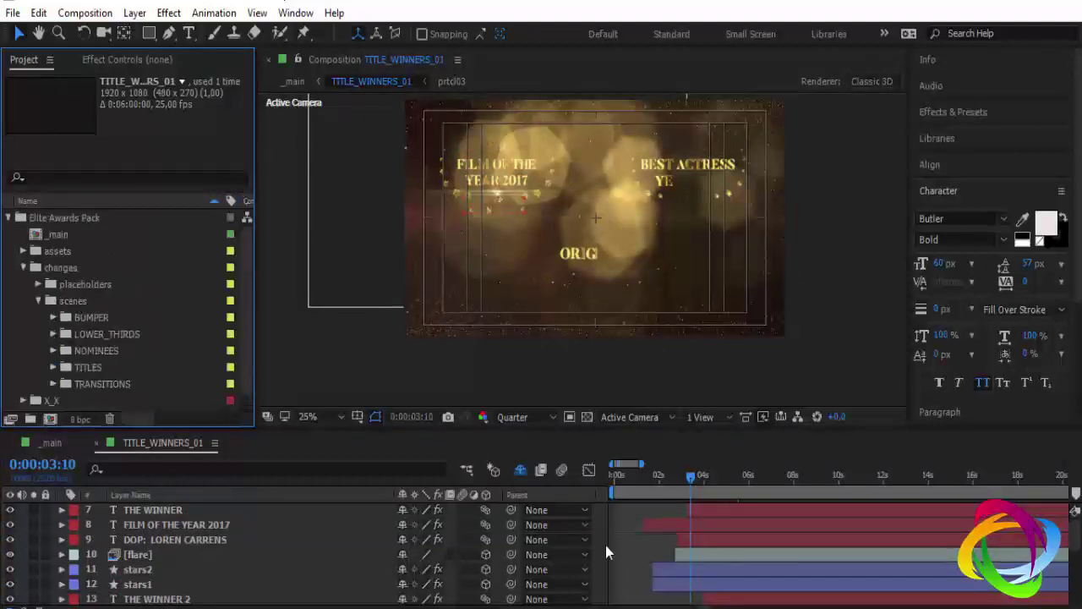
{"action": "left_click", "coordinate": [25, 267]}
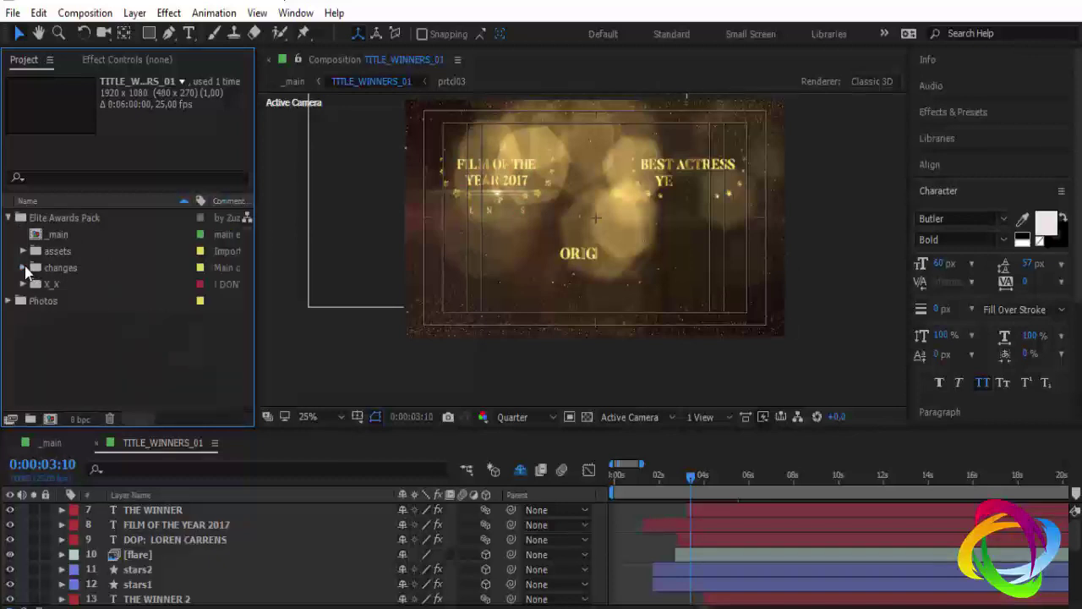
{"action": "left_click", "coordinate": [23, 267]}
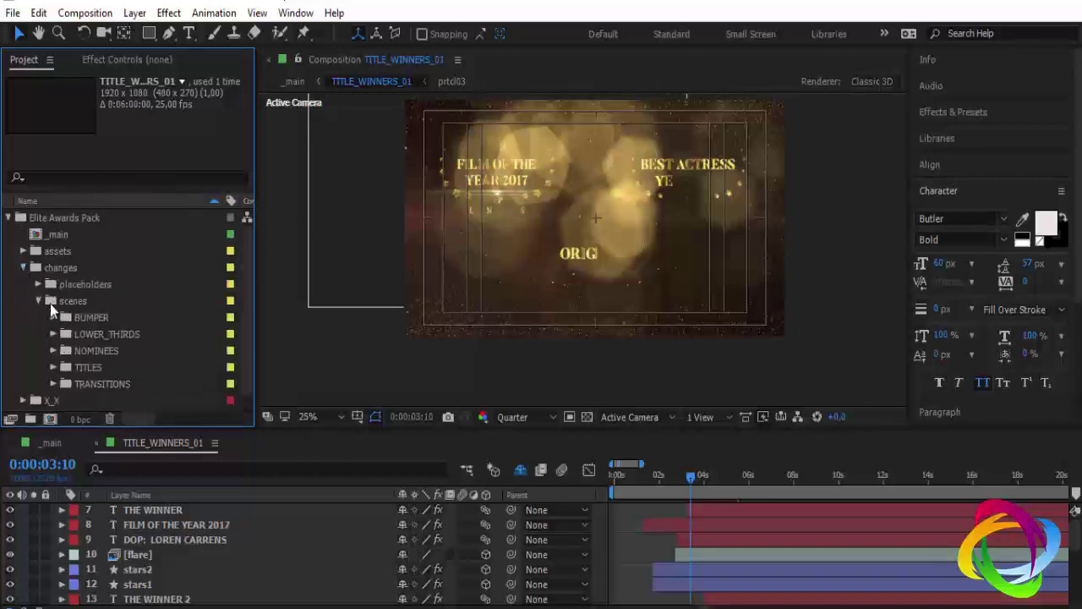
{"action": "left_click", "coordinate": [65, 303]}
{"action": "left_click", "coordinate": [39, 300]}
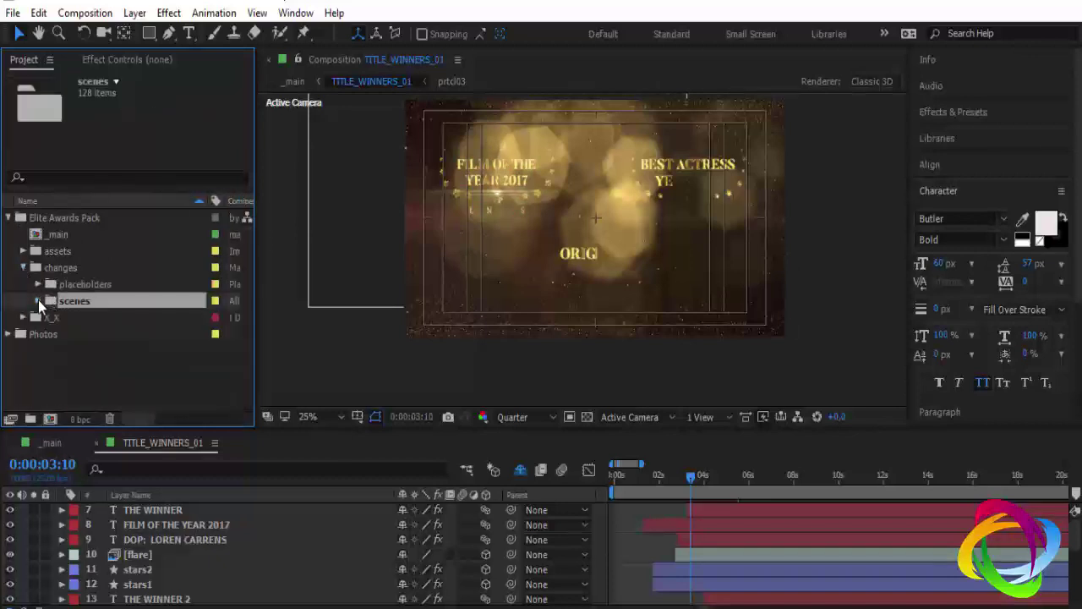
{"action": "left_click", "coordinate": [38, 301]}
{"action": "left_click", "coordinate": [53, 367]}
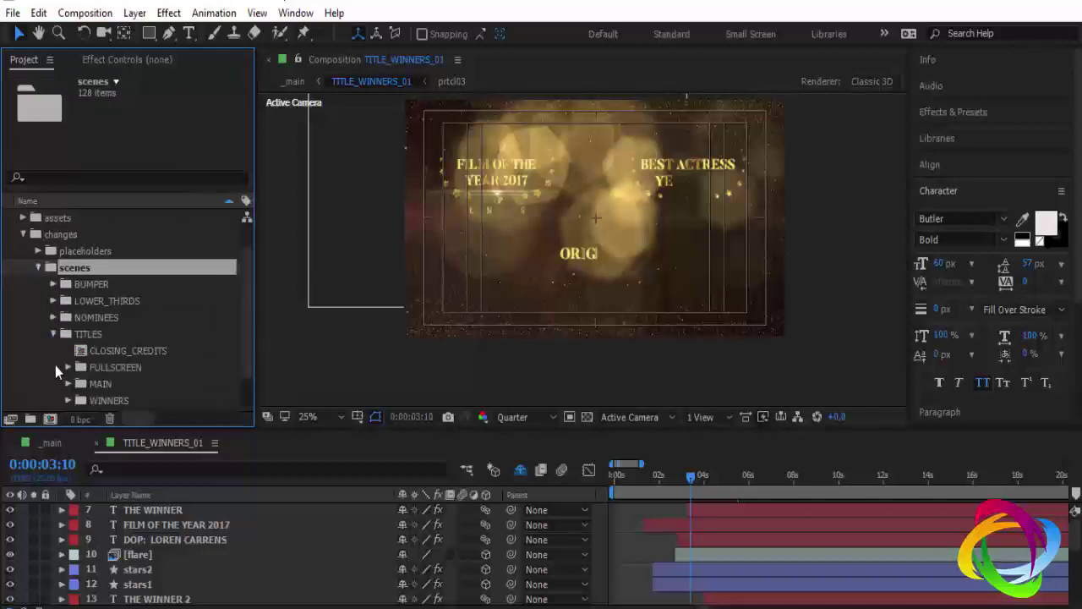
Peek into WINNERS and NOMINEES, collapse scenes, then expand placeholders and select PH001
{"action": "scroll", "coordinate": [100, 313], "scroll_direction": "down", "scroll_amount": 1}
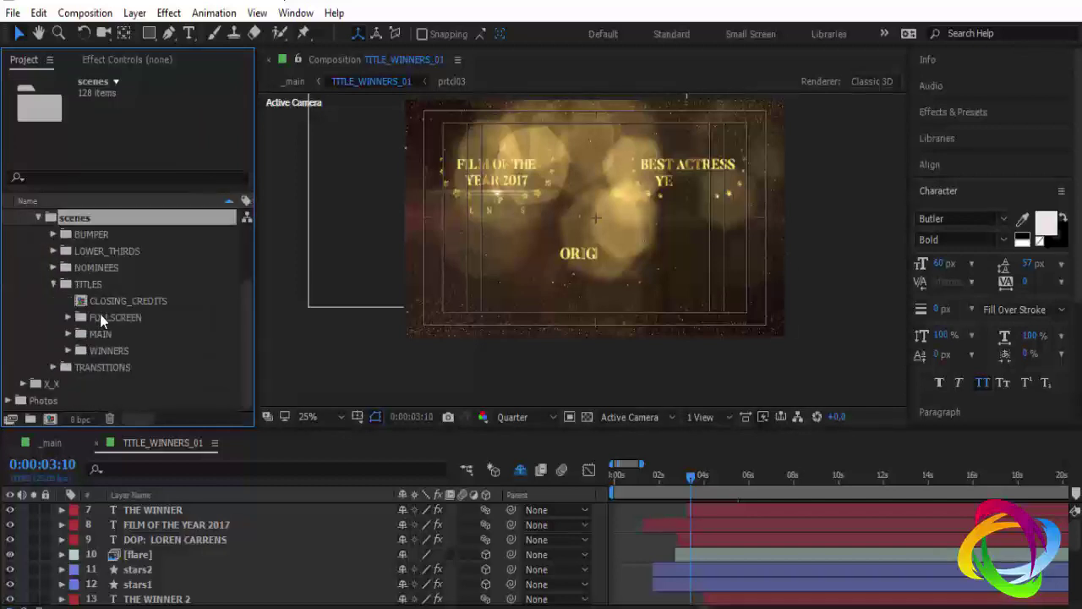
{"action": "left_click", "coordinate": [70, 350]}
{"action": "left_click", "coordinate": [70, 234]}
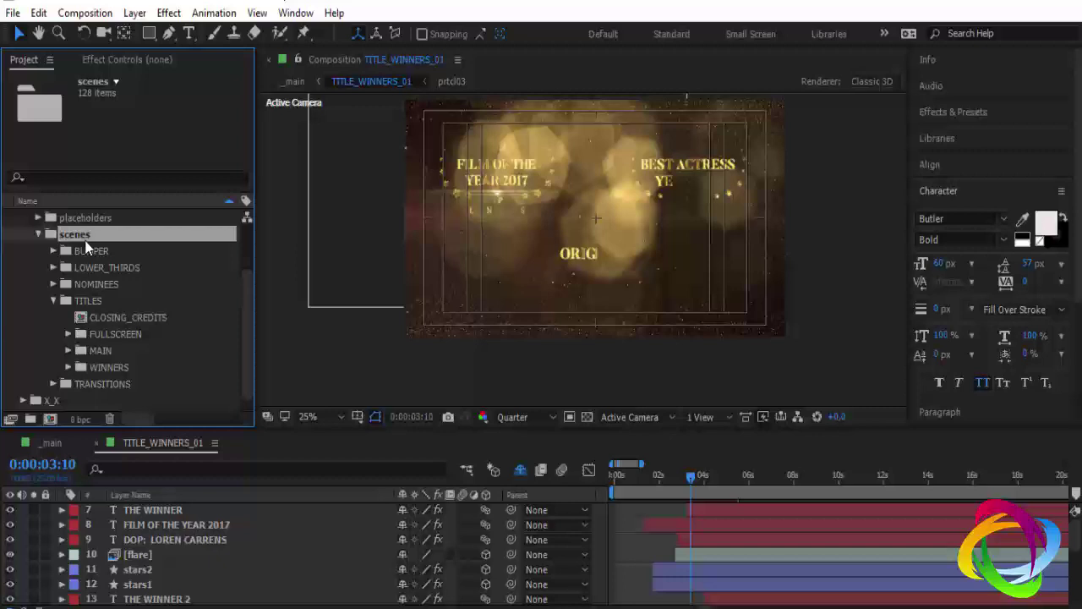
{"action": "left_click", "coordinate": [52, 283]}
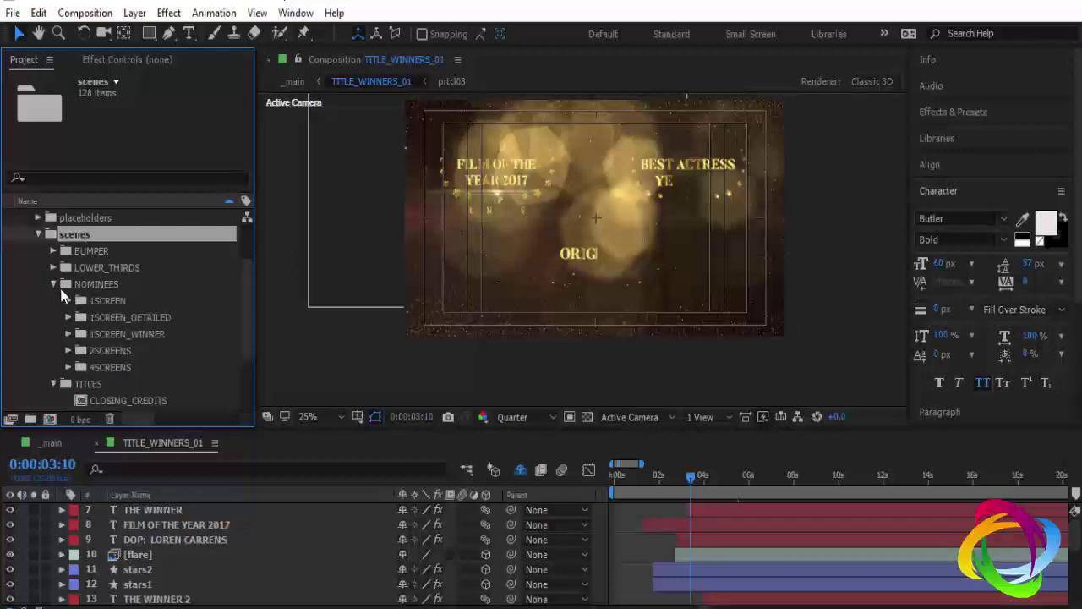
{"action": "left_click", "coordinate": [53, 284]}
{"action": "left_click", "coordinate": [38, 233]}
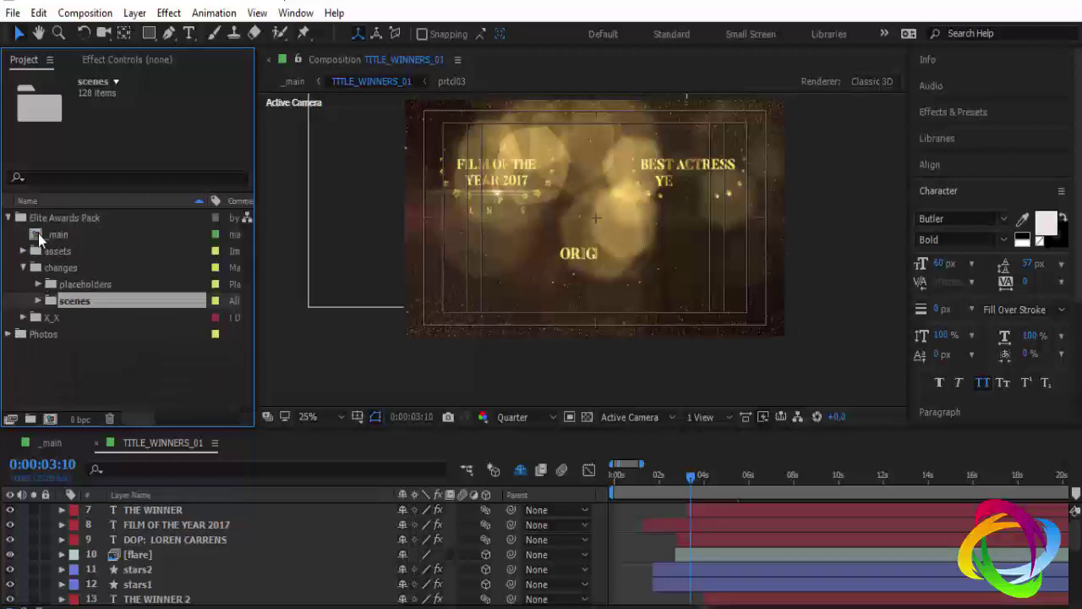
{"action": "left_click", "coordinate": [72, 285]}
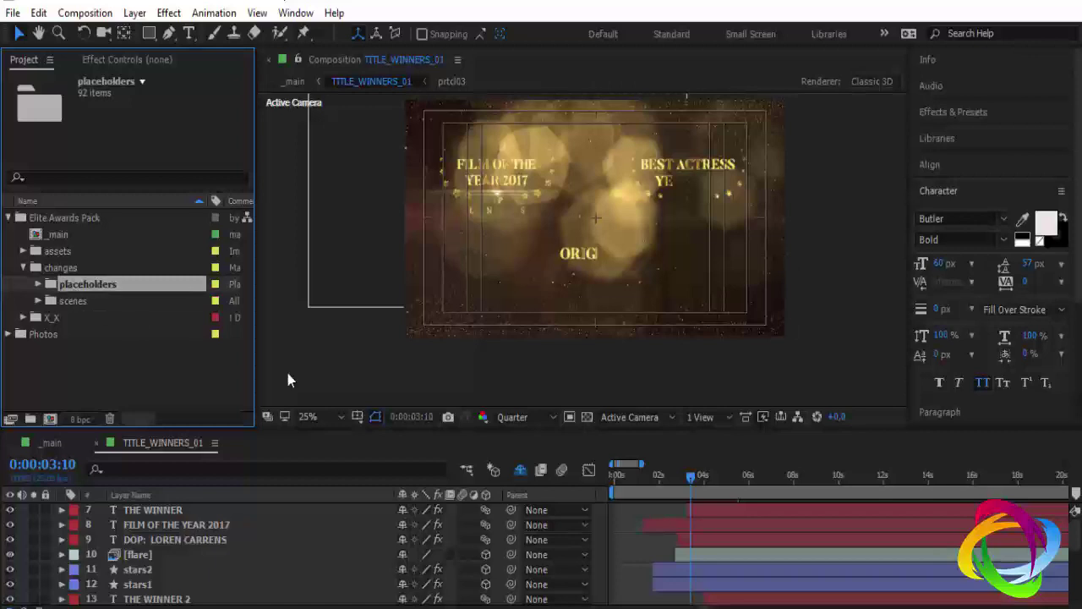
{"action": "left_click", "coordinate": [37, 283]}
{"action": "left_click", "coordinate": [93, 238]}
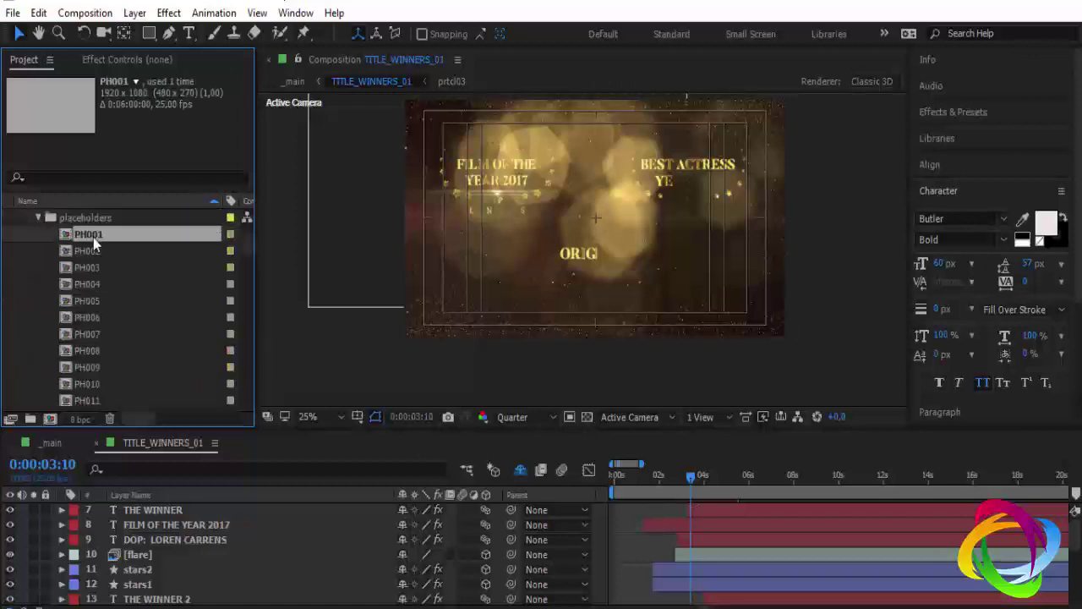
Open PH001 at a placeholder frame, add 1065.jpg from Photos, then delete it again
{"action": "double_click", "coordinate": [93, 238]}
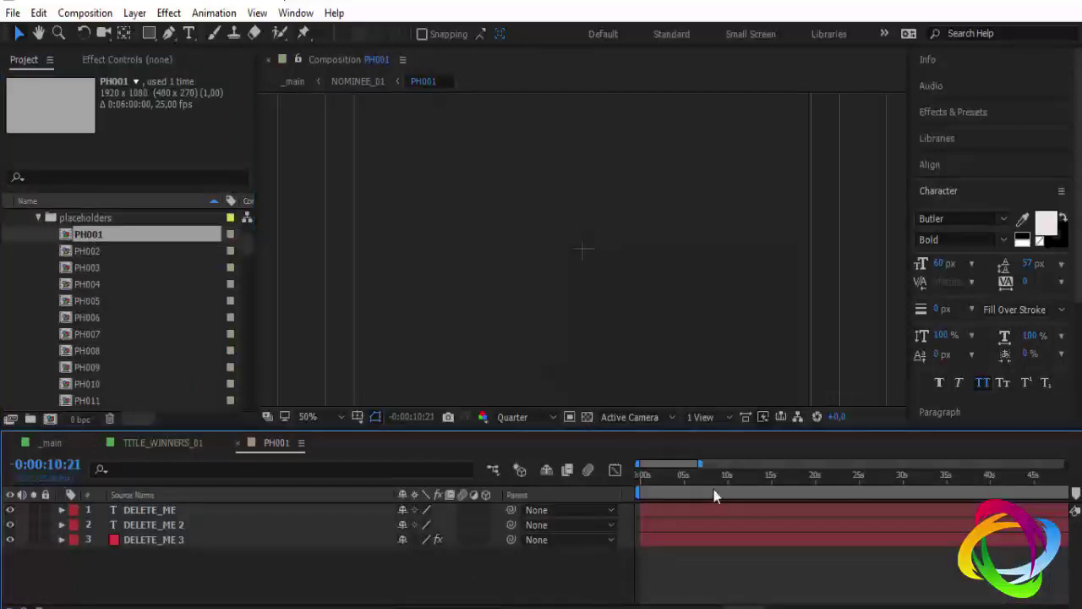
{"action": "left_click", "coordinate": [714, 489]}
{"action": "scroll", "coordinate": [90, 352], "scroll_direction": "down", "scroll_amount": 20}
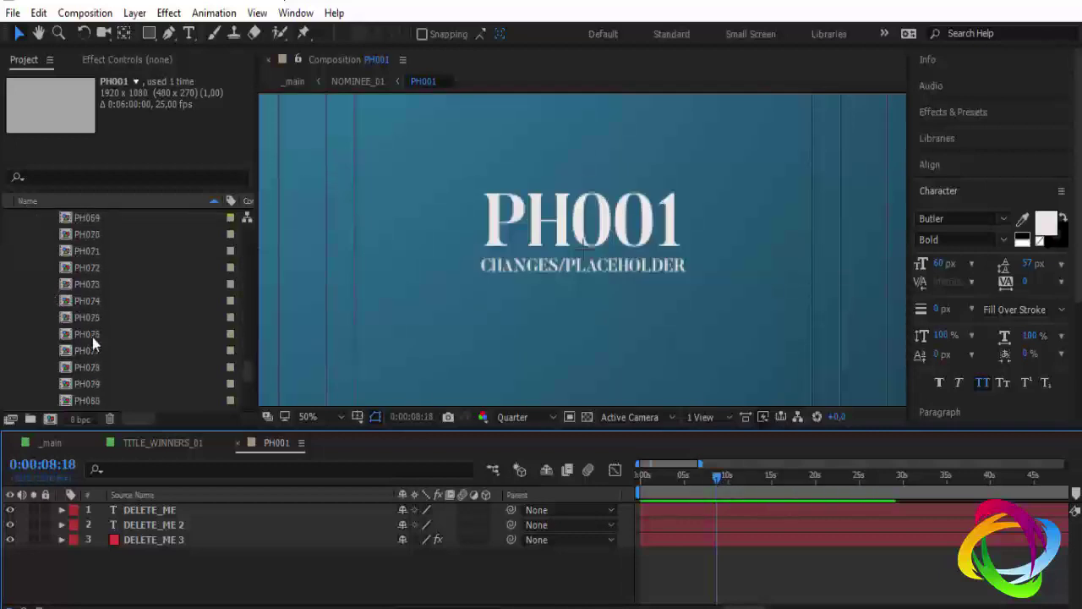
{"action": "scroll", "coordinate": [93, 338], "scroll_direction": "down", "scroll_amount": 2}
{"action": "left_click", "coordinate": [9, 399]}
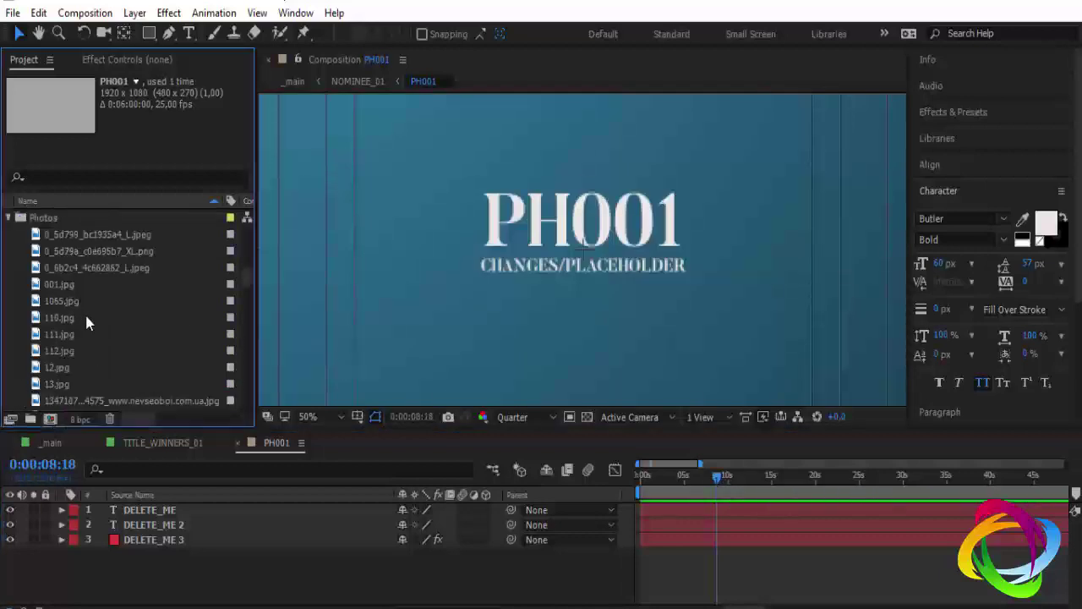
{"action": "left_click", "coordinate": [88, 269]}
{"action": "left_click", "coordinate": [67, 317]}
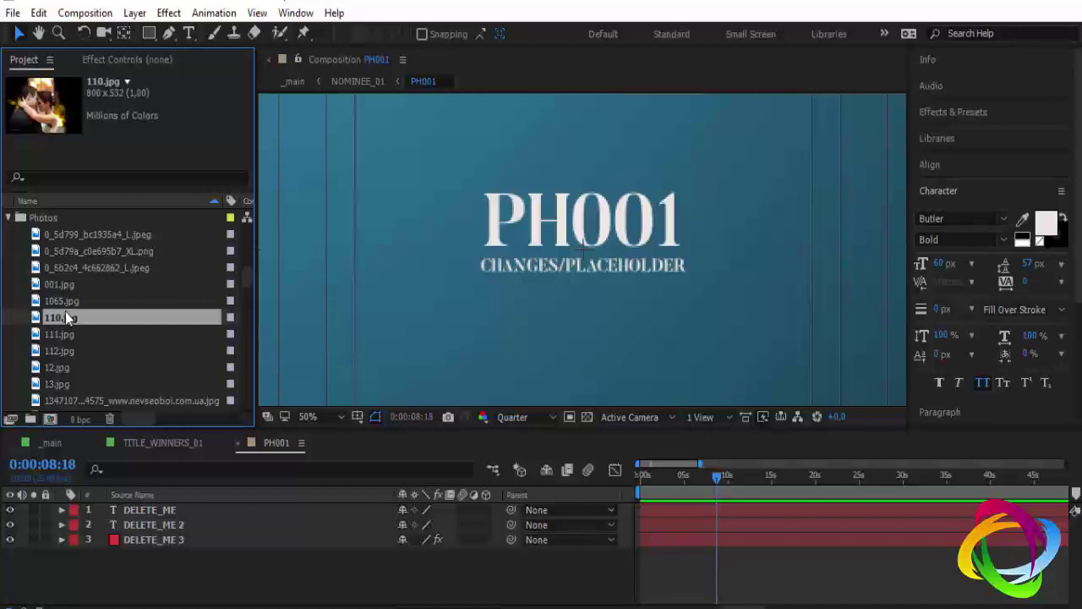
{"action": "mouse_move", "coordinate": [62, 301]}
{"action": "left_mouse_down"}
{"action": "mouse_move", "coordinate": [170, 513]}
{"action": "mouse_move", "coordinate": [151, 507]}
{"action": "left_mouse_up"}
{"action": "key", "text": "comma"}
{"action": "key", "text": "comma"}
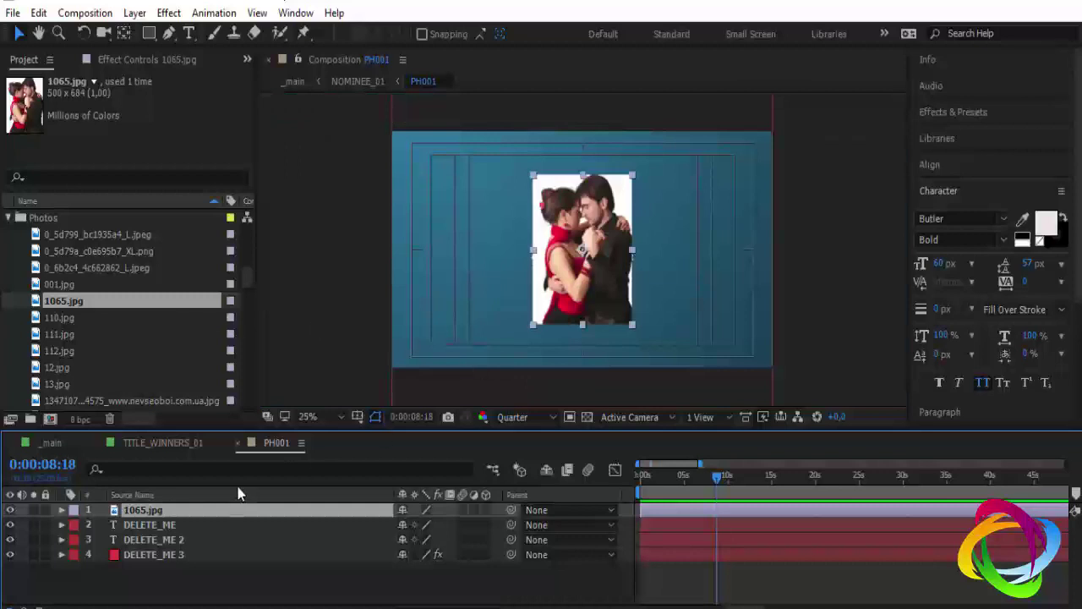
{"action": "key", "text": "Delete"}
Drop 110.jpg into PH001, fit it to the comp with Ctrl+Alt+F, and close PH001
{"action": "left_click", "coordinate": [61, 320]}
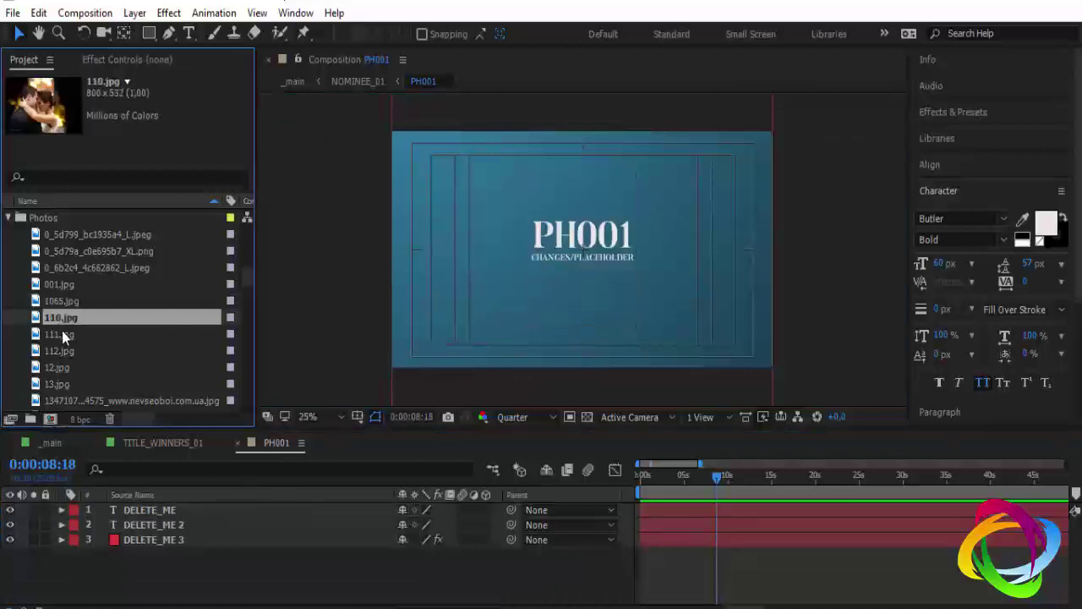
{"action": "left_click_drag", "start_coordinate": [69, 328], "coordinate": [186, 506]}
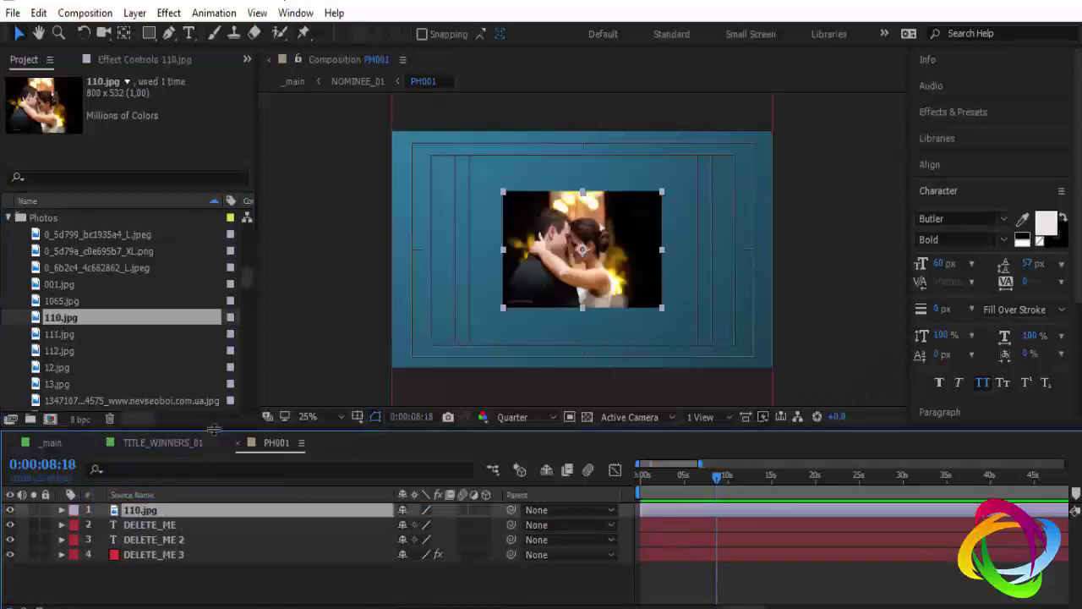
{"action": "key", "text": "ctrl+alt+f"}
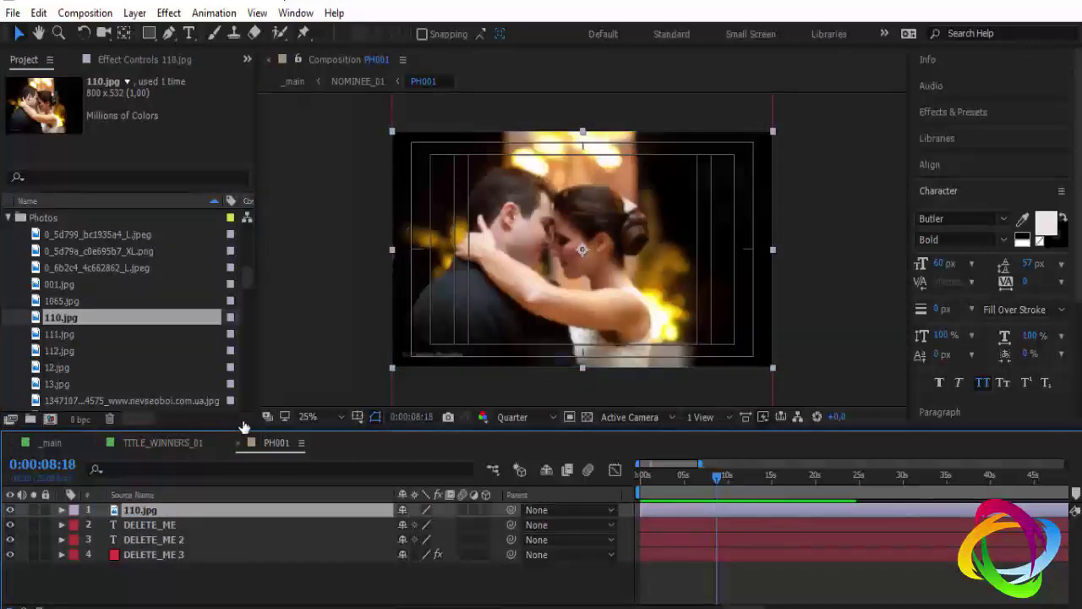
{"action": "left_click", "coordinate": [238, 443]}
Open the PH002 placeholder composition and add the ma37.jpg wedding photo as a layer
{"action": "scroll", "coordinate": [95, 289], "scroll_direction": "down", "scroll_amount": 5}
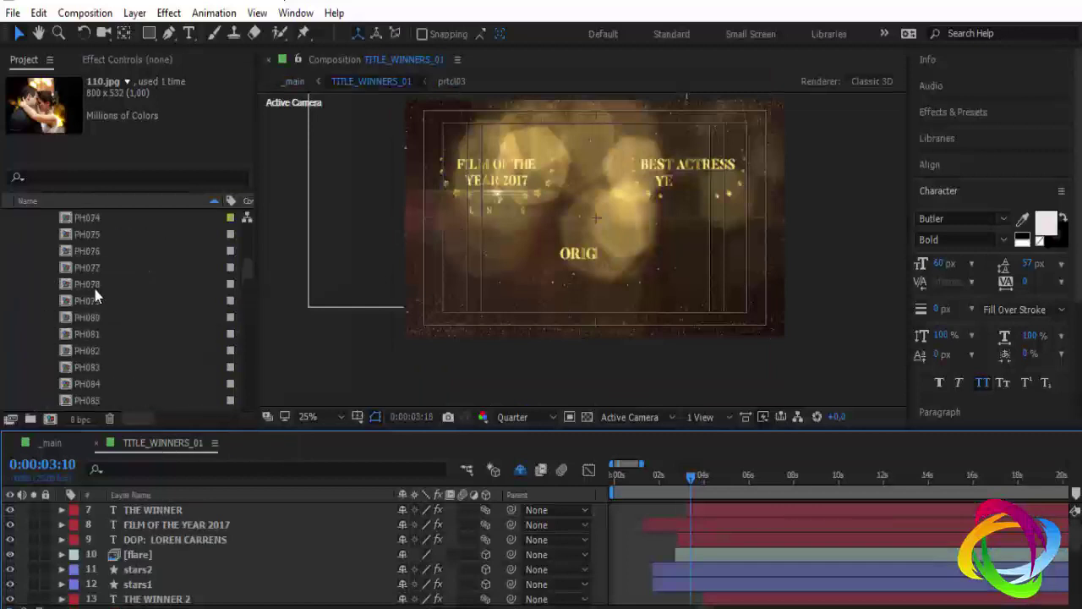
{"action": "scroll", "coordinate": [97, 296], "scroll_direction": "up", "scroll_amount": 5}
{"action": "scroll", "coordinate": [97, 295], "scroll_direction": "up", "scroll_amount": 2}
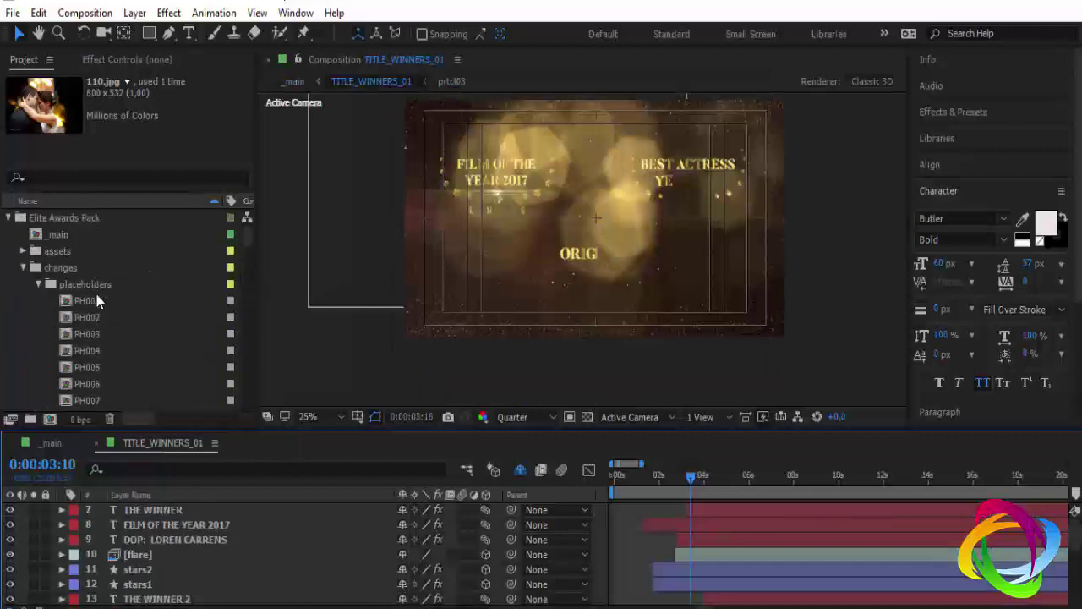
{"action": "double_click", "coordinate": [89, 318]}
{"action": "left_click", "coordinate": [711, 479]}
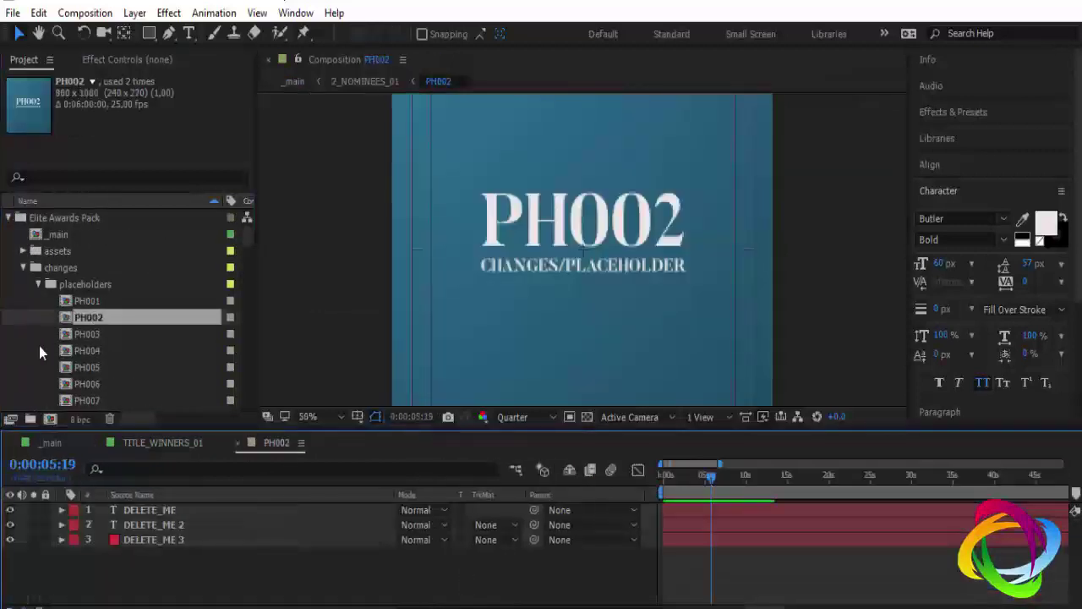
{"action": "scroll", "coordinate": [110, 340], "scroll_direction": "down", "scroll_amount": 3}
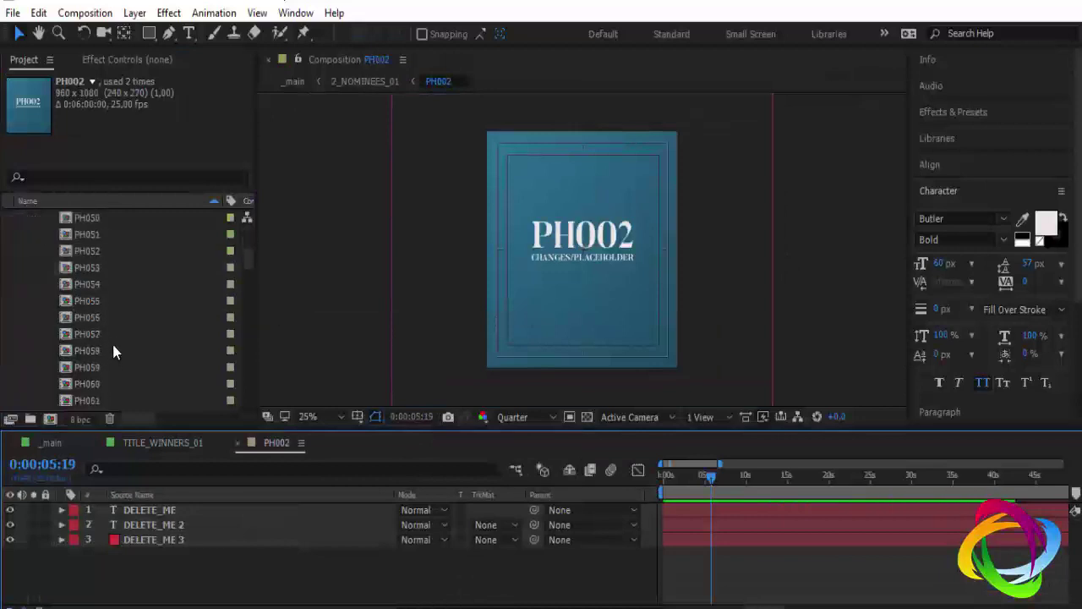
{"action": "left_click_drag", "start_coordinate": [249, 245], "coordinate": [250, 277]}
{"action": "left_click_drag", "start_coordinate": [69, 301], "coordinate": [126, 504]}
Scale the ma37.jpg layer to 204%, then close PH002 to return to TITLE_WINNERS_01
{"action": "key", "text": "s"}
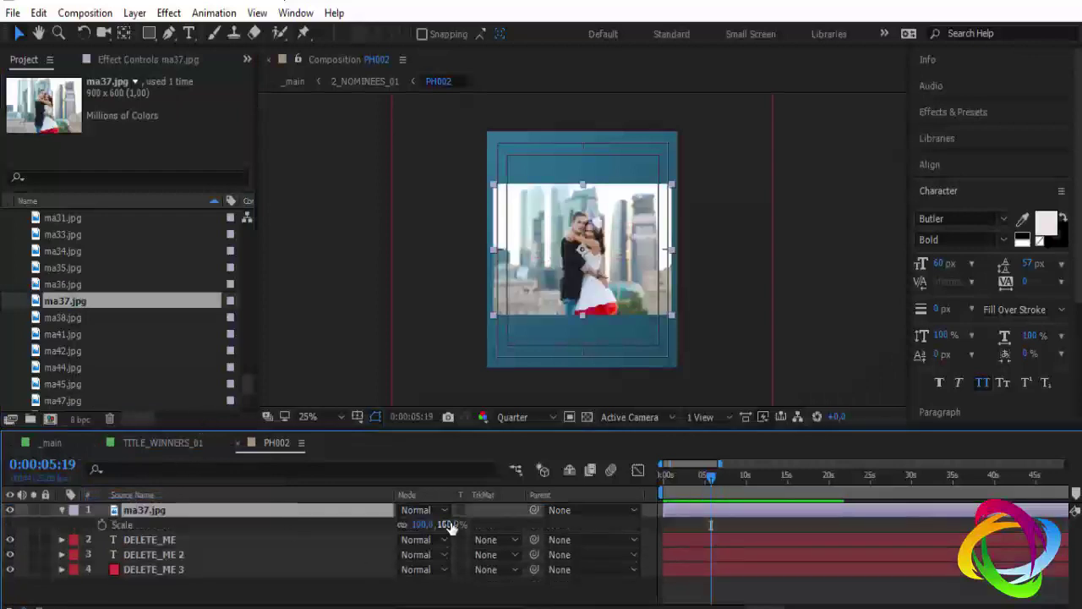
{"action": "mouse_move", "coordinate": [447, 524]}
{"action": "left_mouse_down"}
{"action": "mouse_move", "coordinate": [524, 519]}
{"action": "mouse_move", "coordinate": [295, 454]}
{"action": "left_mouse_up"}
{"action": "left_click", "coordinate": [239, 443]}
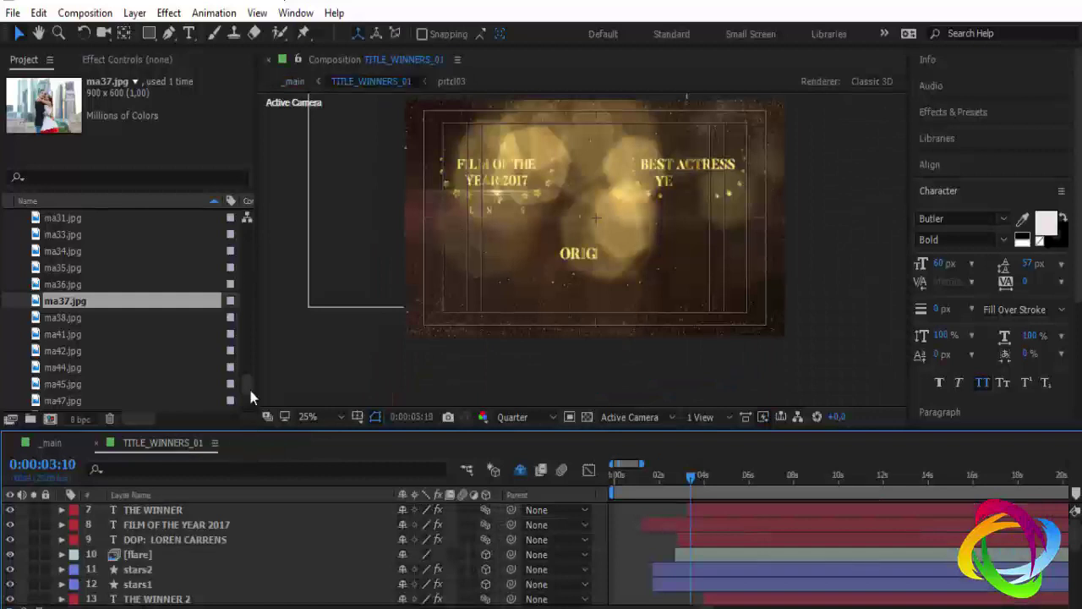
{"action": "left_click_drag", "start_coordinate": [244, 386], "coordinate": [242, 258]}
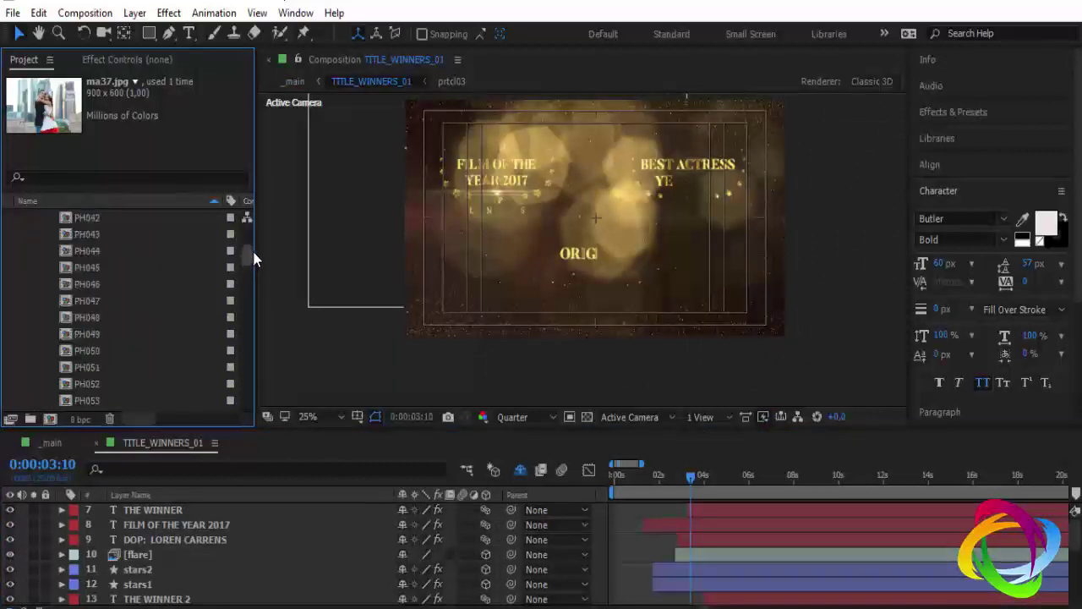
{"action": "scroll", "coordinate": [149, 263], "scroll_direction": "up", "scroll_amount": 10}
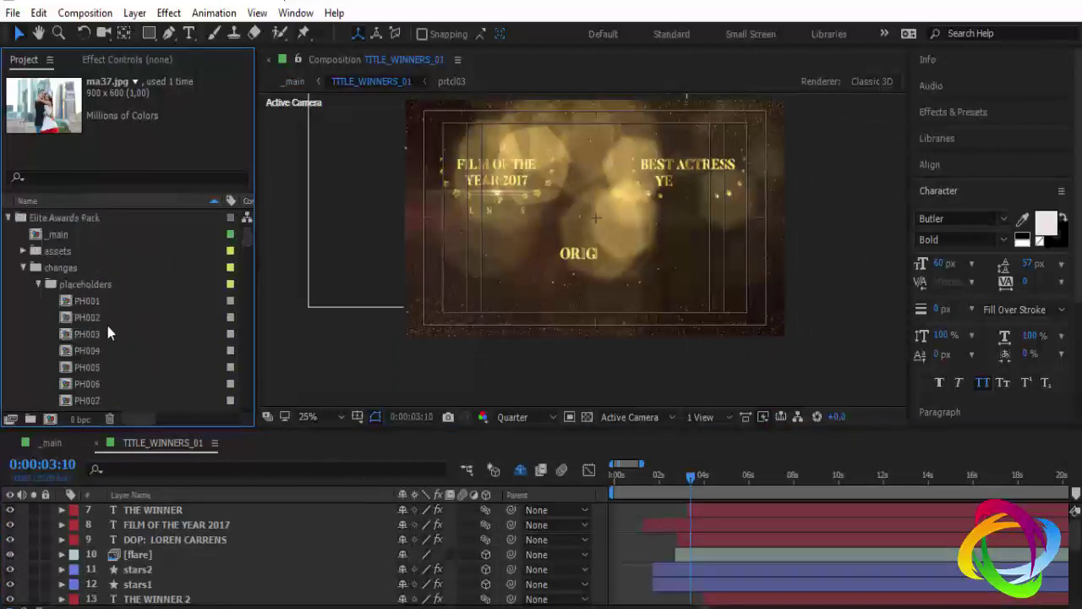
{"action": "double_click", "coordinate": [88, 335]}
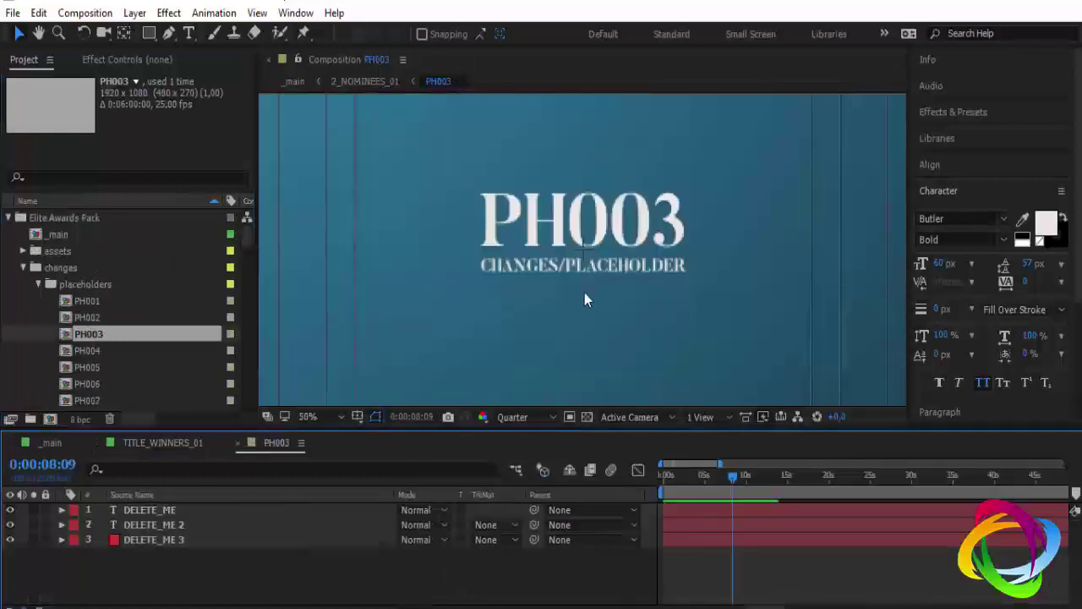
{"action": "scroll", "coordinate": [138, 369], "scroll_direction": "down", "scroll_amount": 8}
{"action": "scroll", "coordinate": [215, 281], "scroll_direction": "down", "scroll_amount": 7}
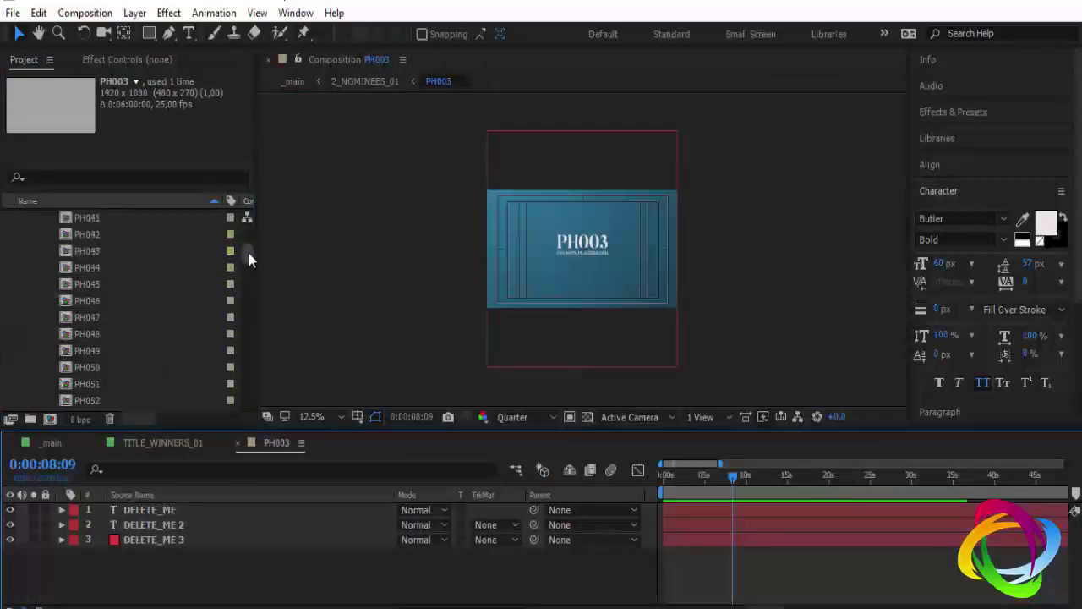
{"action": "left_click_drag", "start_coordinate": [249, 258], "coordinate": [263, 364]}
{"action": "left_click", "coordinate": [94, 302]}
{"action": "left_click", "coordinate": [74, 334]}
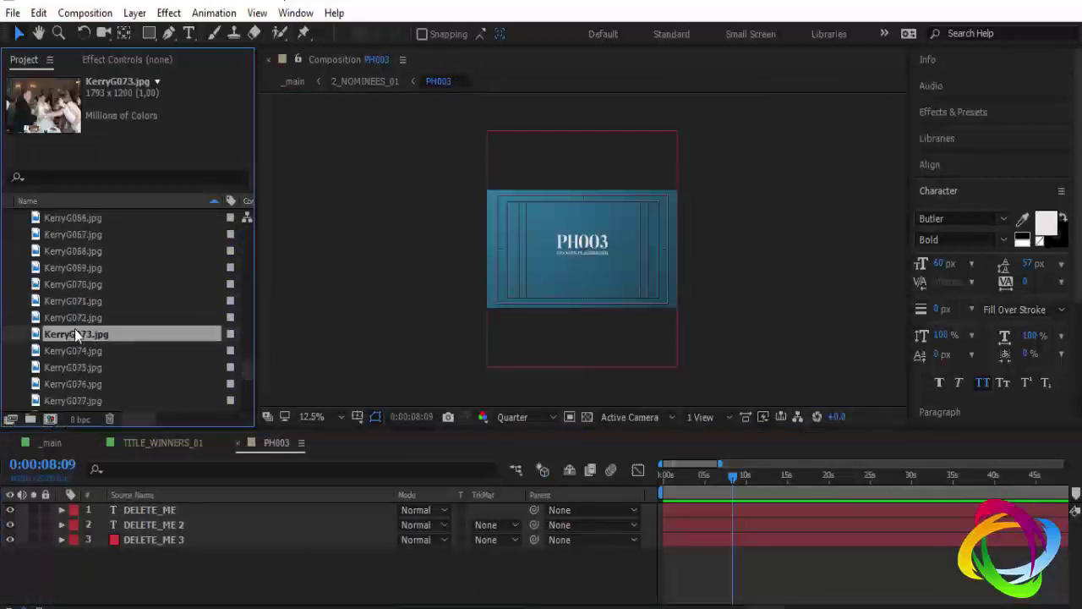
{"action": "left_click_drag", "start_coordinate": [74, 332], "coordinate": [134, 502]}
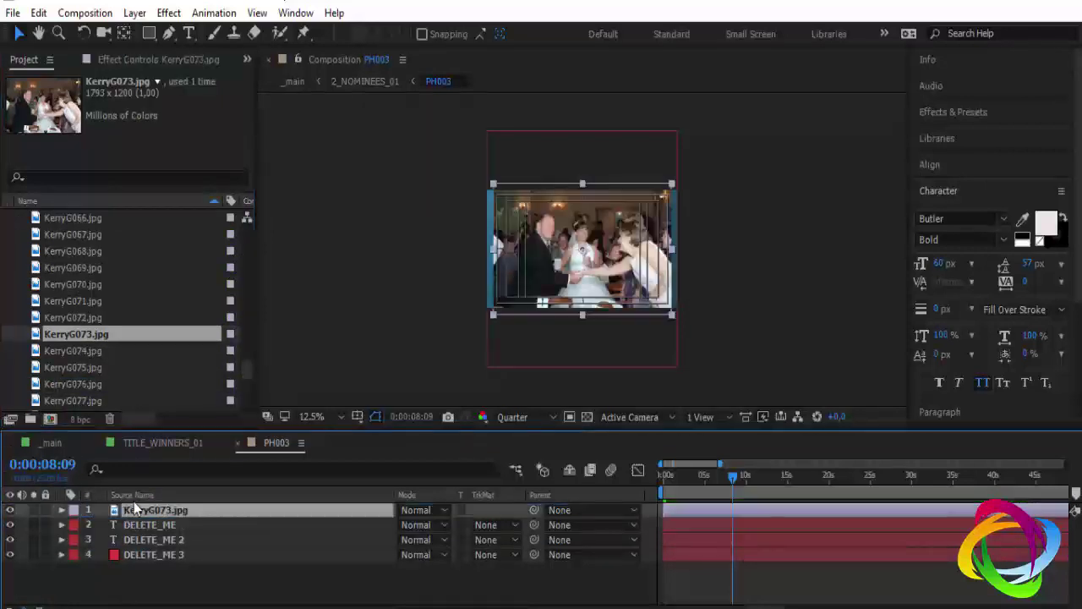
Scale the KerryG073.jpg layer to about 119% and close PH003
{"action": "key", "text": "s"}
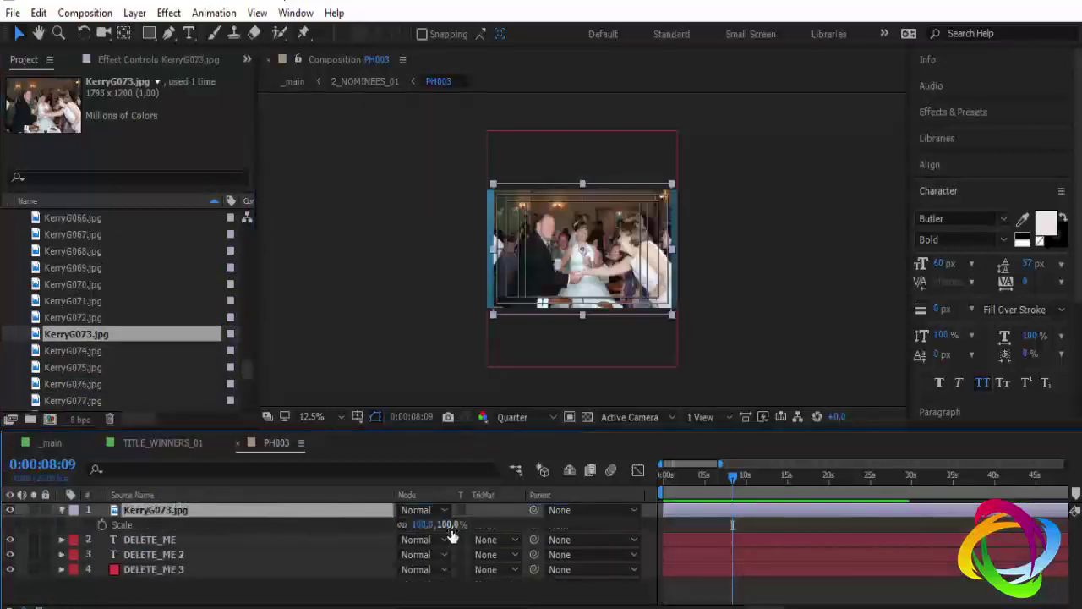
{"action": "left_click_drag", "start_coordinate": [450, 525], "coordinate": [471, 459]}
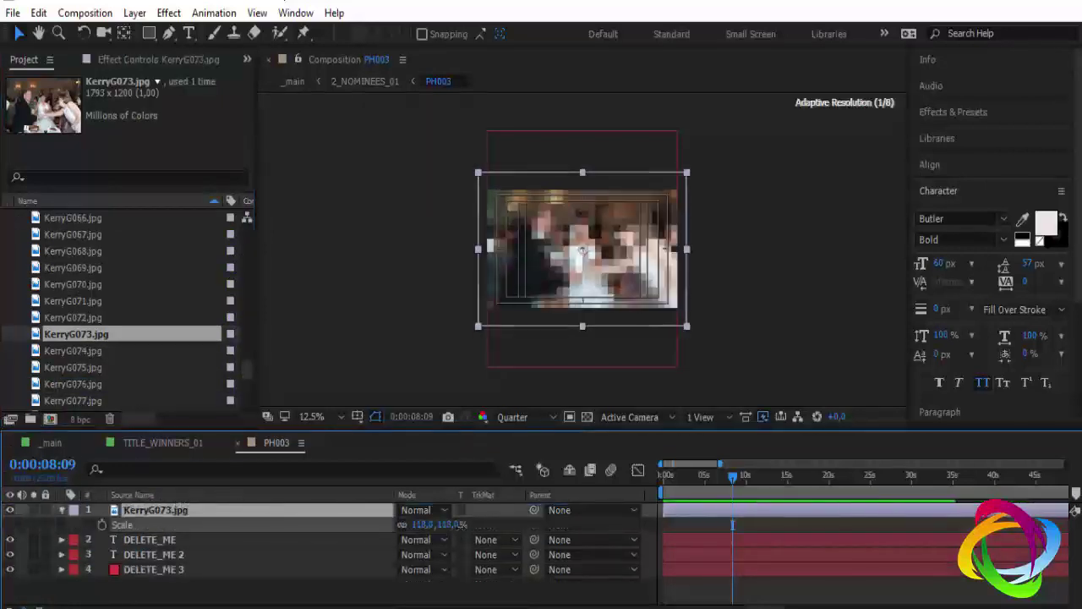
{"action": "left_click", "coordinate": [237, 442]}
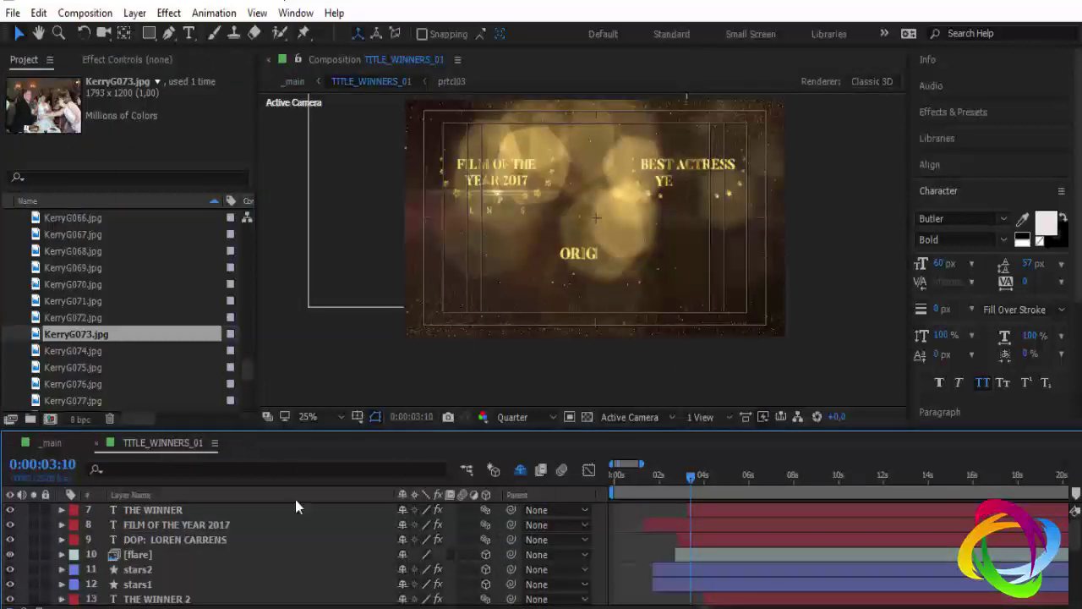
Close TITLE_WINNERS_01 and move the _main timeline to 0:00:03:10
{"action": "left_click", "coordinate": [98, 448]}
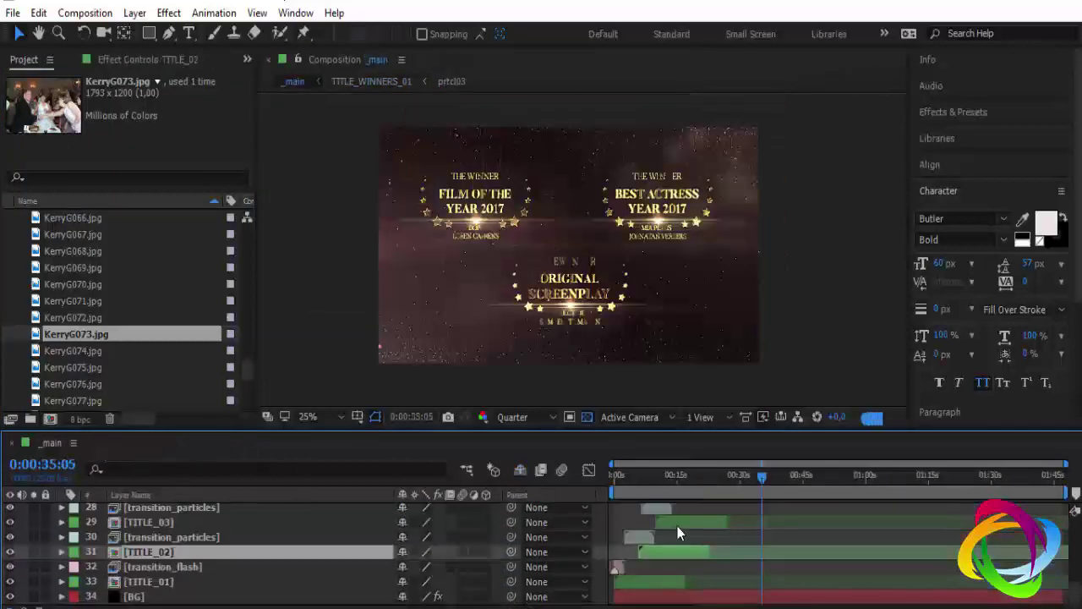
{"action": "left_click", "coordinate": [629, 480]}
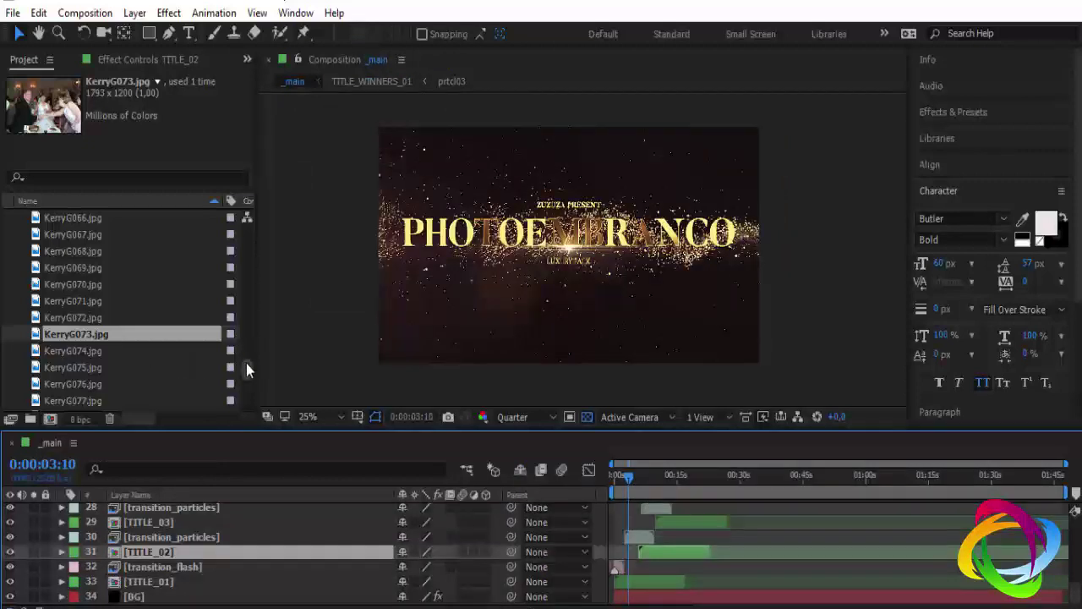
{"action": "left_click_drag", "start_coordinate": [247, 368], "coordinate": [253, 222]}
Open the PH004 placeholder composition and add the 88 (2).jpg photo as a layer
{"action": "left_click", "coordinate": [94, 353]}
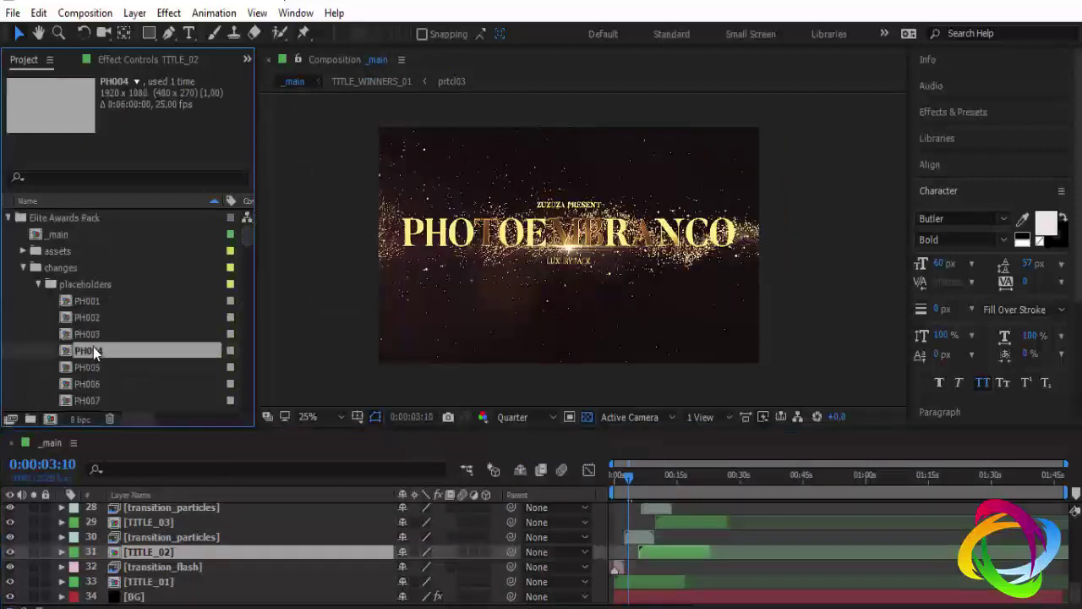
{"action": "double_click", "coordinate": [93, 350]}
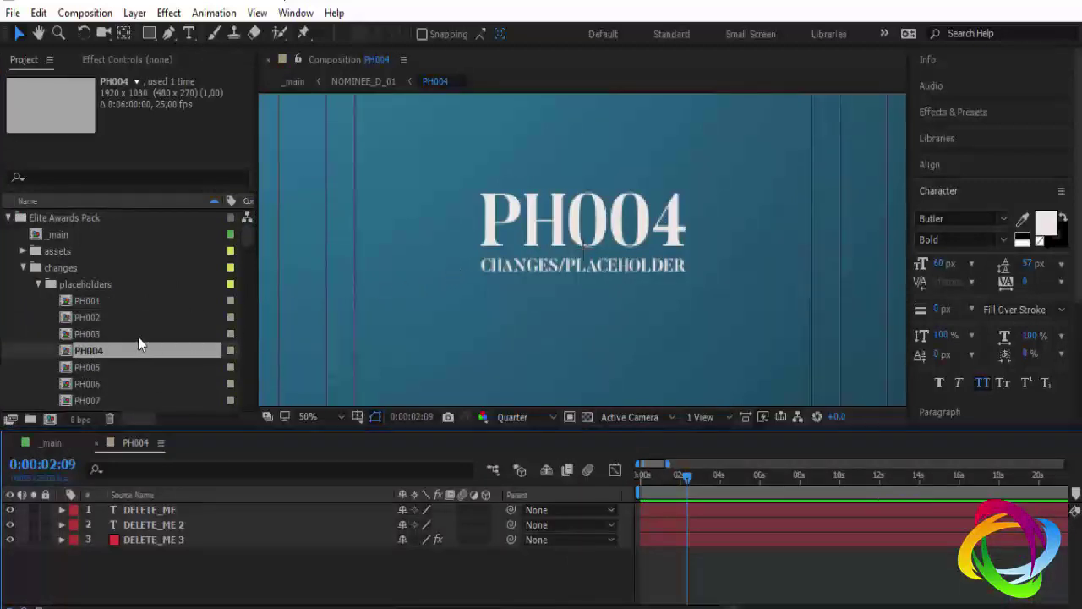
{"action": "scroll", "coordinate": [131, 341], "scroll_direction": "down", "scroll_amount": 5}
{"action": "scroll", "coordinate": [126, 341], "scroll_direction": "down", "scroll_amount": 2}
{"action": "scroll", "coordinate": [124, 342], "scroll_direction": "down", "scroll_amount": 5}
{"action": "scroll", "coordinate": [122, 343], "scroll_direction": "down", "scroll_amount": 5}
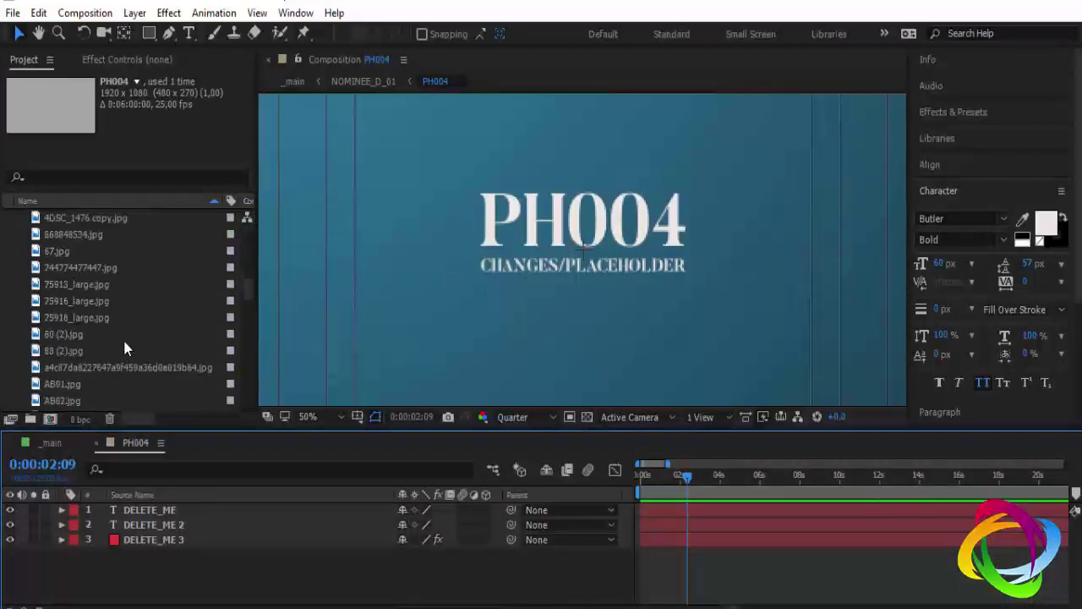
{"action": "left_click_drag", "start_coordinate": [69, 349], "coordinate": [125, 503]}
Scale the 88 (2).jpg layer to 340%, close PH004, and jump _main to 0:00:08:13
{"action": "scroll", "coordinate": [524, 308], "scroll_direction": "down", "scroll_amount": 2}
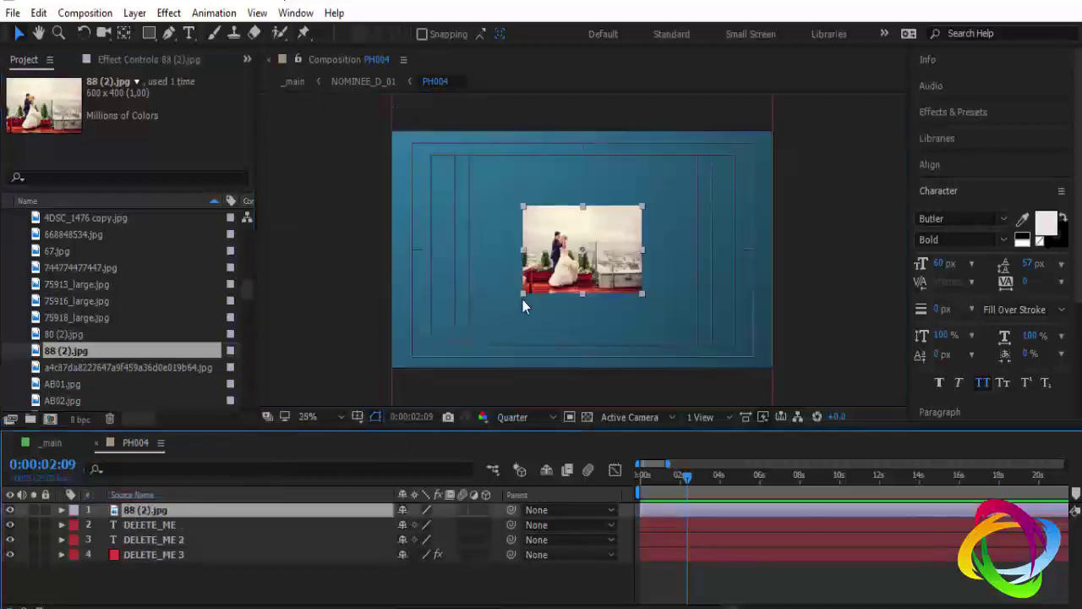
{"action": "key", "text": "s"}
{"action": "left_click_drag", "start_coordinate": [423, 525], "coordinate": [508, 524]}
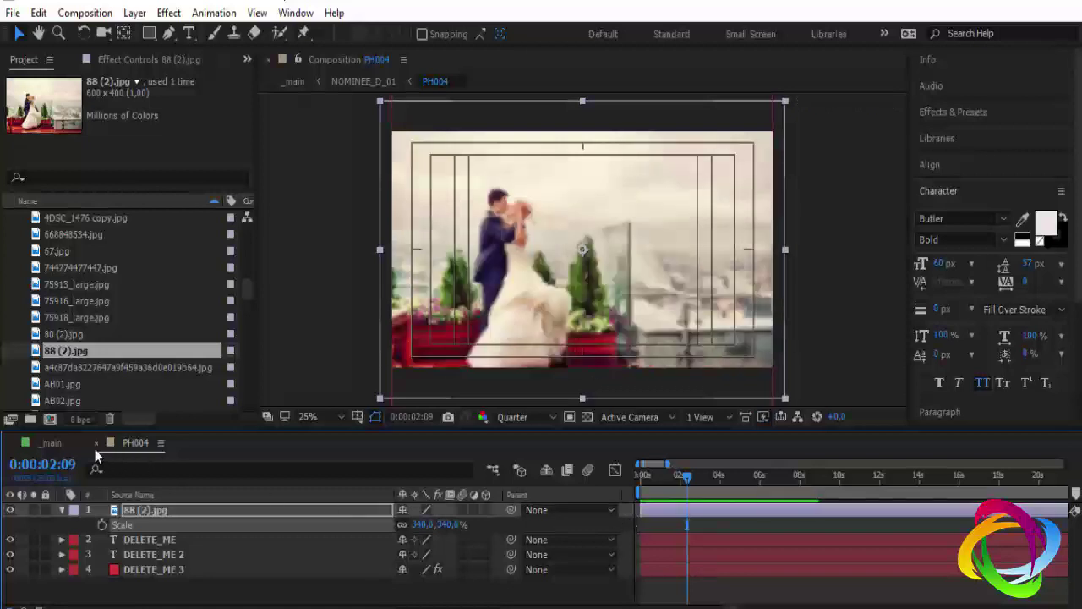
{"action": "left_click", "coordinate": [95, 444]}
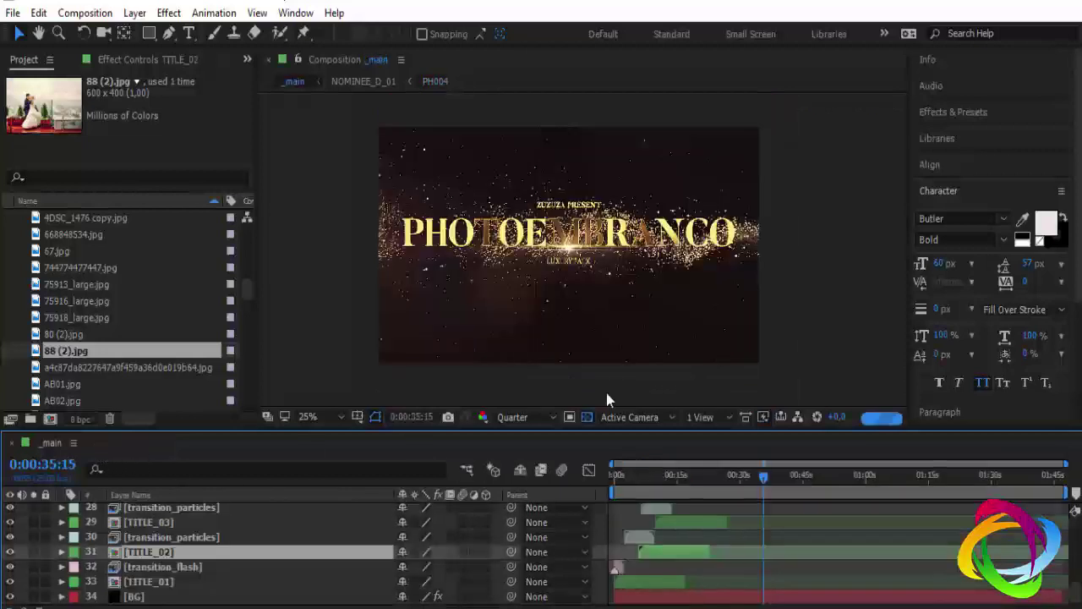
{"action": "left_click", "coordinate": [650, 477]}
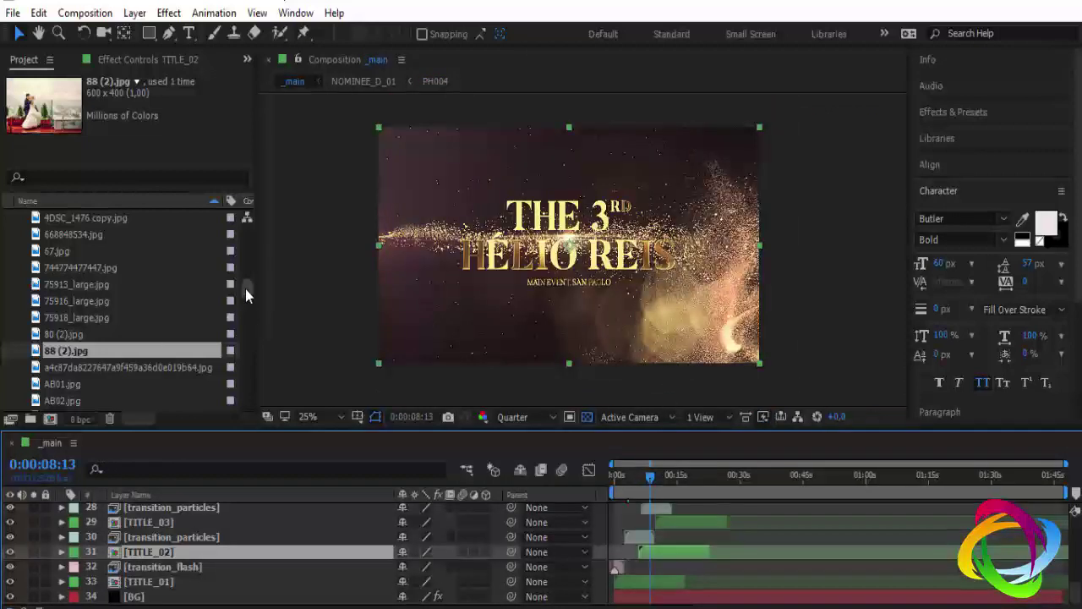
{"action": "left_click_drag", "start_coordinate": [245, 288], "coordinate": [247, 223]}
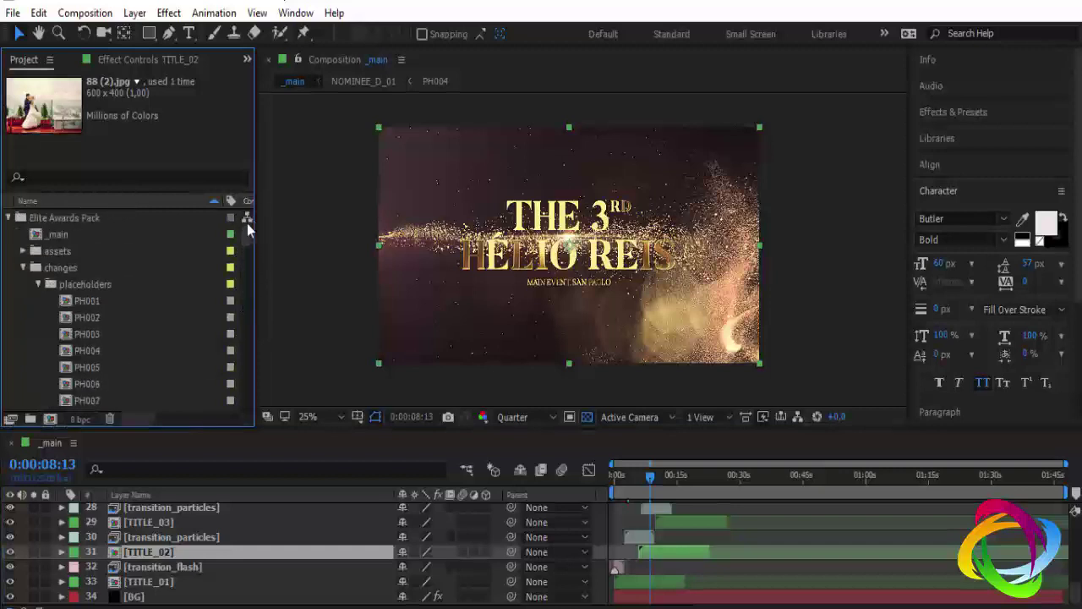
Open the PH005 placeholder composition and add the ma19.jpg photo as a layer
{"action": "left_click", "coordinate": [92, 367]}
{"action": "left_click", "coordinate": [89, 350]}
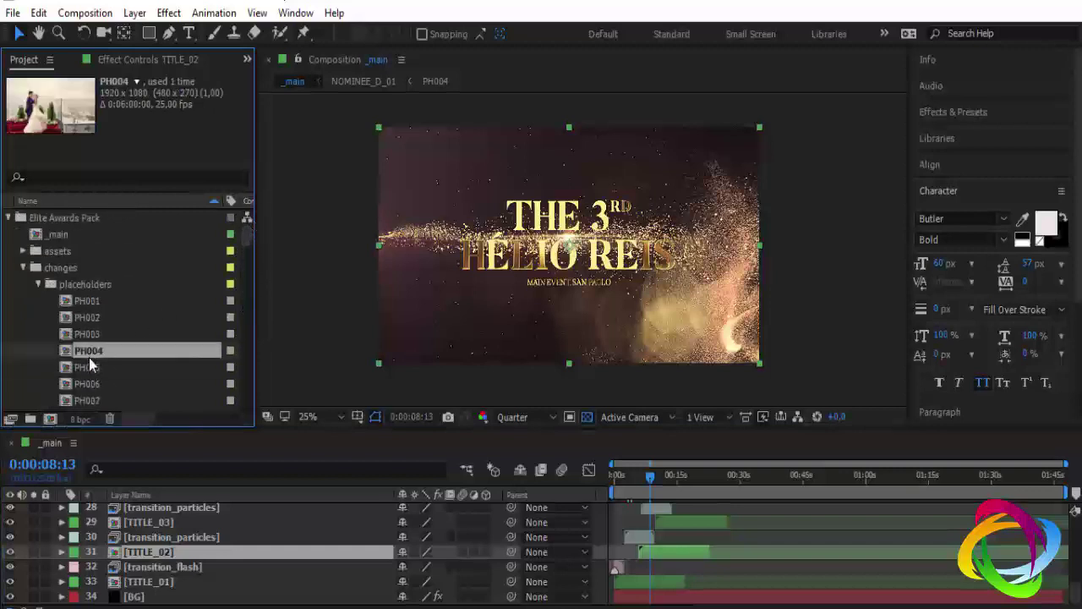
{"action": "left_click", "coordinate": [84, 368]}
{"action": "double_click", "coordinate": [84, 369]}
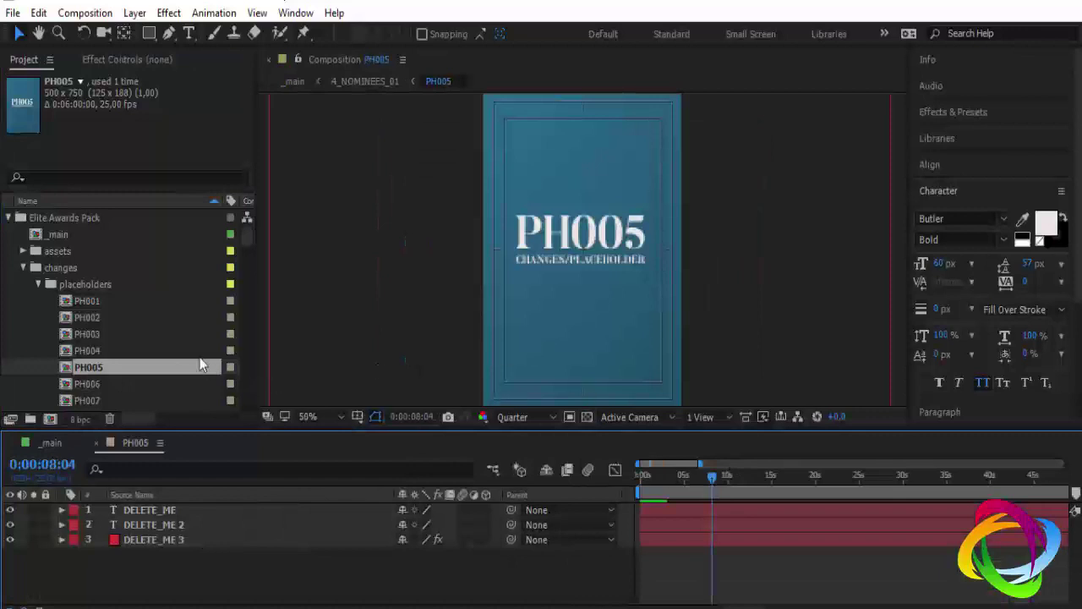
{"action": "scroll", "coordinate": [201, 364], "scroll_direction": "down", "scroll_amount": 5}
{"action": "left_click_drag", "start_coordinate": [249, 253], "coordinate": [247, 378]}
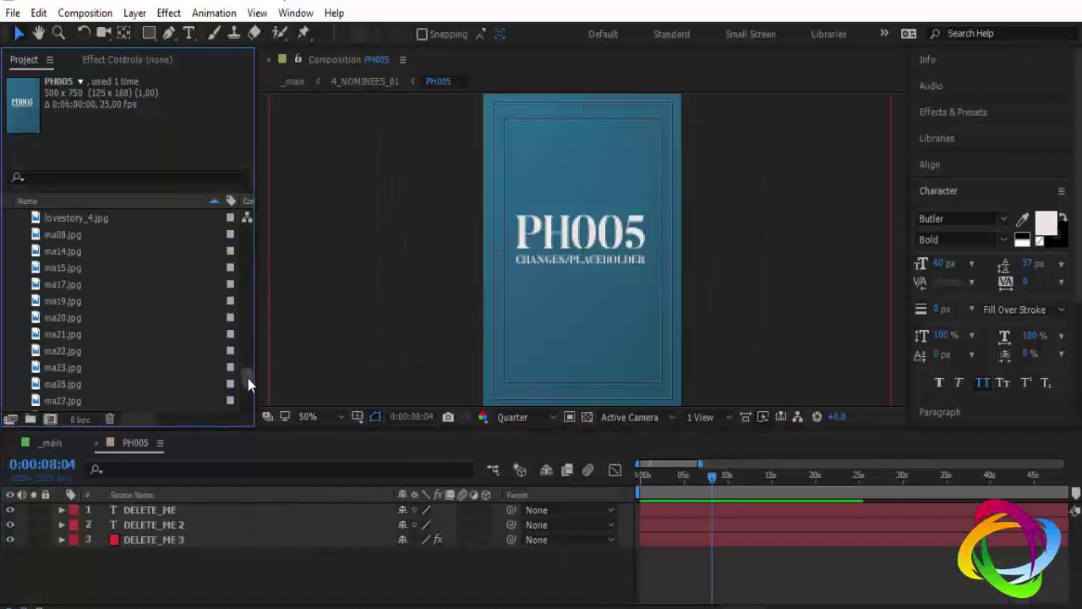
{"action": "left_click", "coordinate": [55, 291]}
{"action": "left_click_drag", "start_coordinate": [55, 301], "coordinate": [133, 510]}
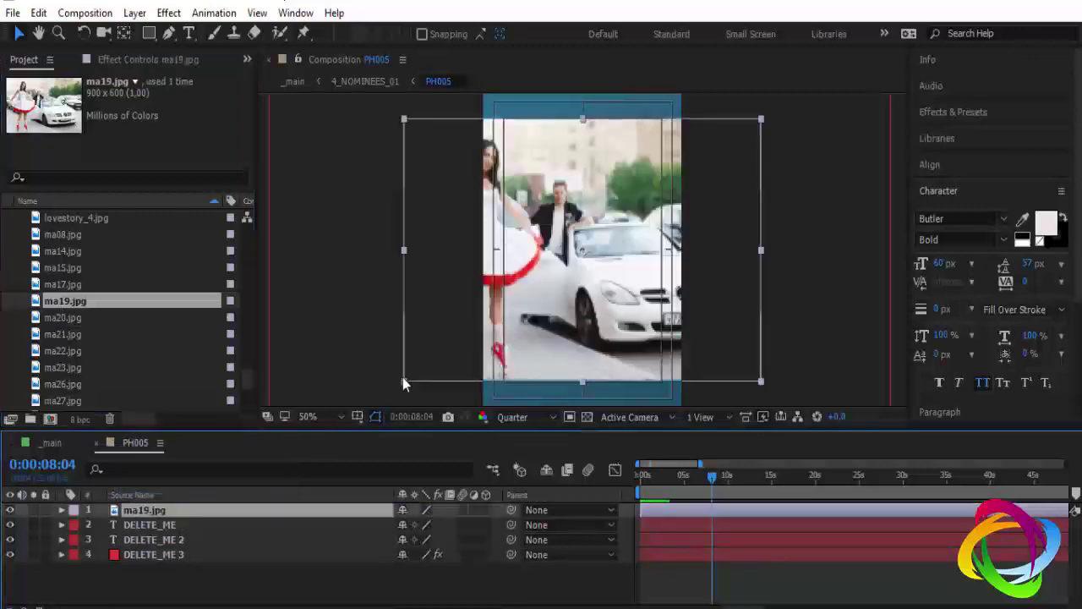
Scale the ma19.jpg layer to 128% and shift it sideways to frame the woman
{"action": "key", "text": "s"}
{"action": "mouse_move", "coordinate": [438, 525]}
{"action": "left_mouse_down"}
{"action": "mouse_move", "coordinate": [484, 524]}
{"action": "mouse_move", "coordinate": [449, 524]}
{"action": "mouse_move", "coordinate": [461, 524]}
{"action": "left_mouse_up"}
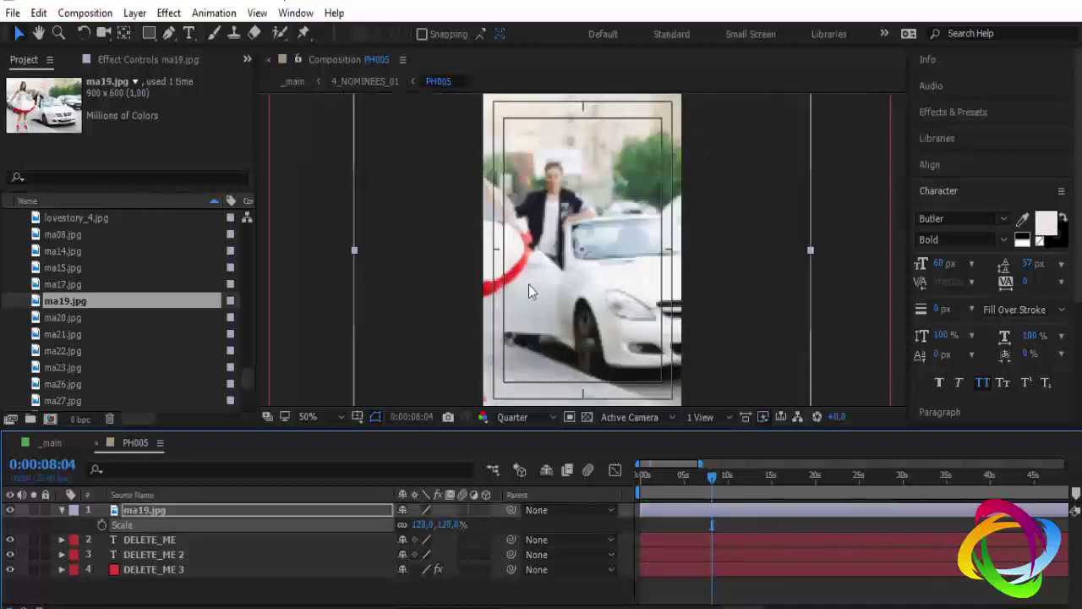
{"action": "left_click_drag", "start_coordinate": [533, 258], "coordinate": [616, 250]}
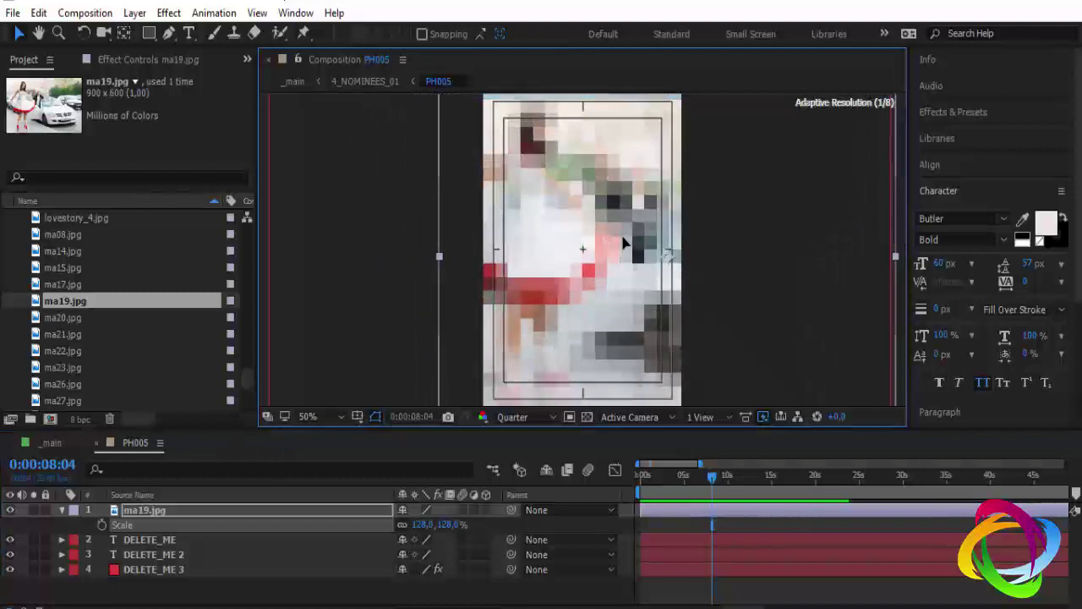
Close PH005, collapse the placeholders, changes and Photos folders, and jump _main to 0:00:05:12
{"action": "left_click", "coordinate": [96, 442]}
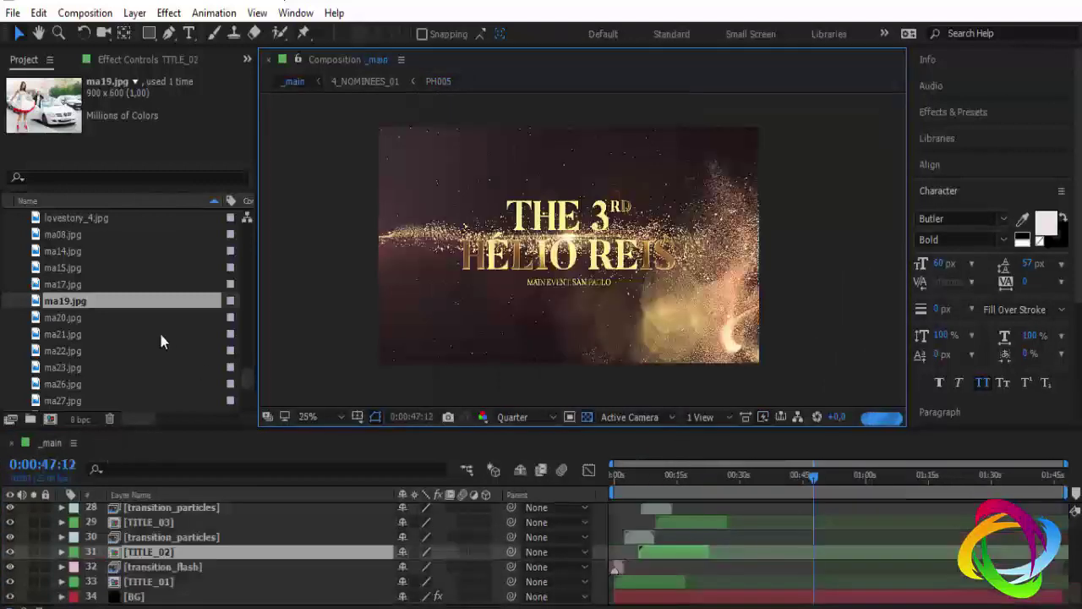
{"action": "left_click_drag", "start_coordinate": [249, 372], "coordinate": [254, 223]}
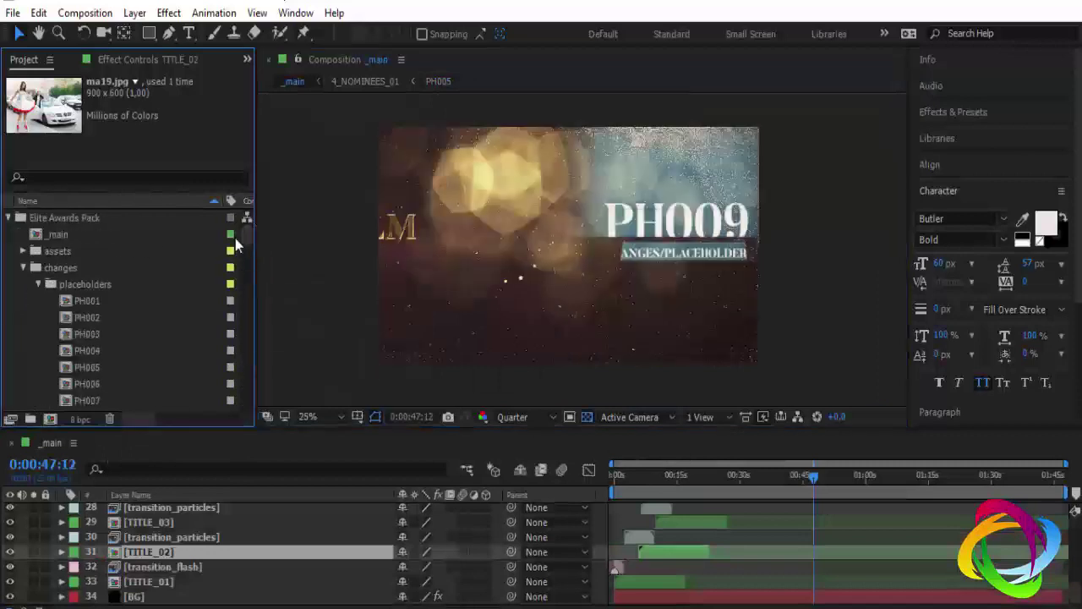
{"action": "left_click", "coordinate": [37, 285]}
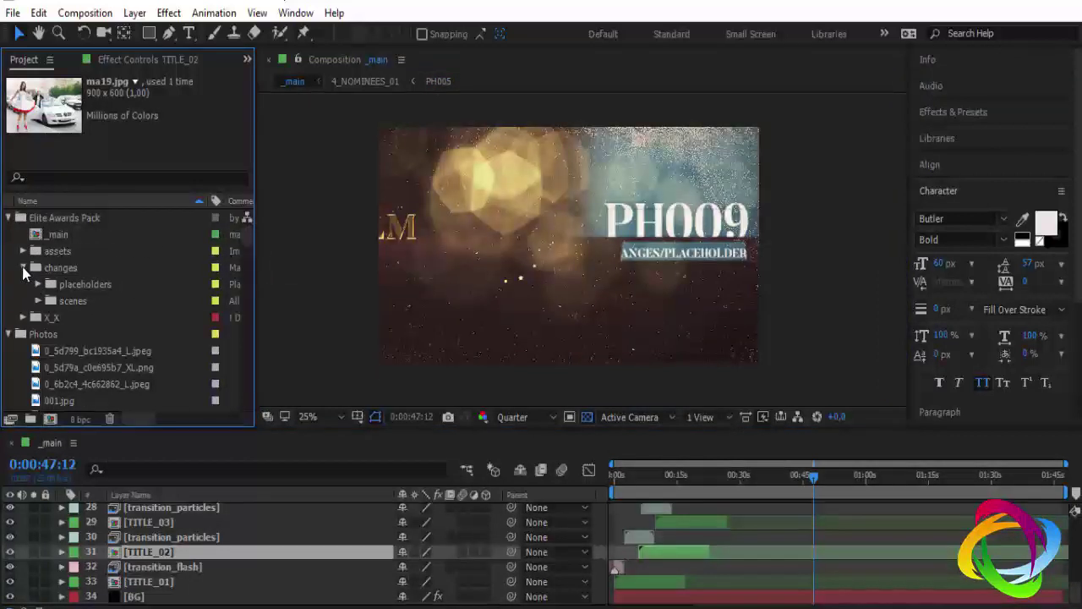
{"action": "left_click", "coordinate": [23, 268]}
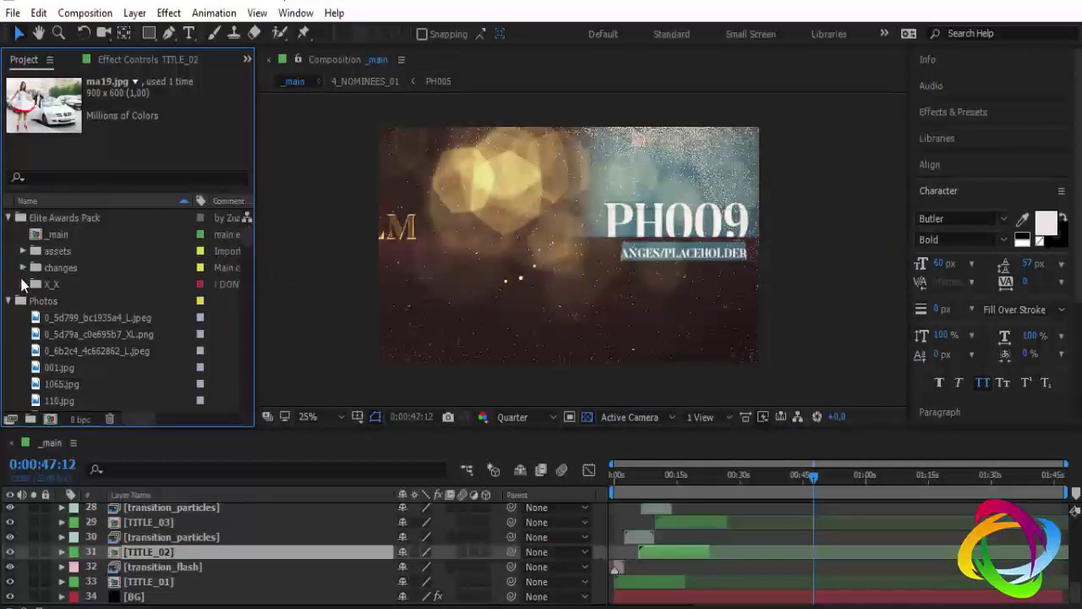
{"action": "left_click", "coordinate": [9, 301]}
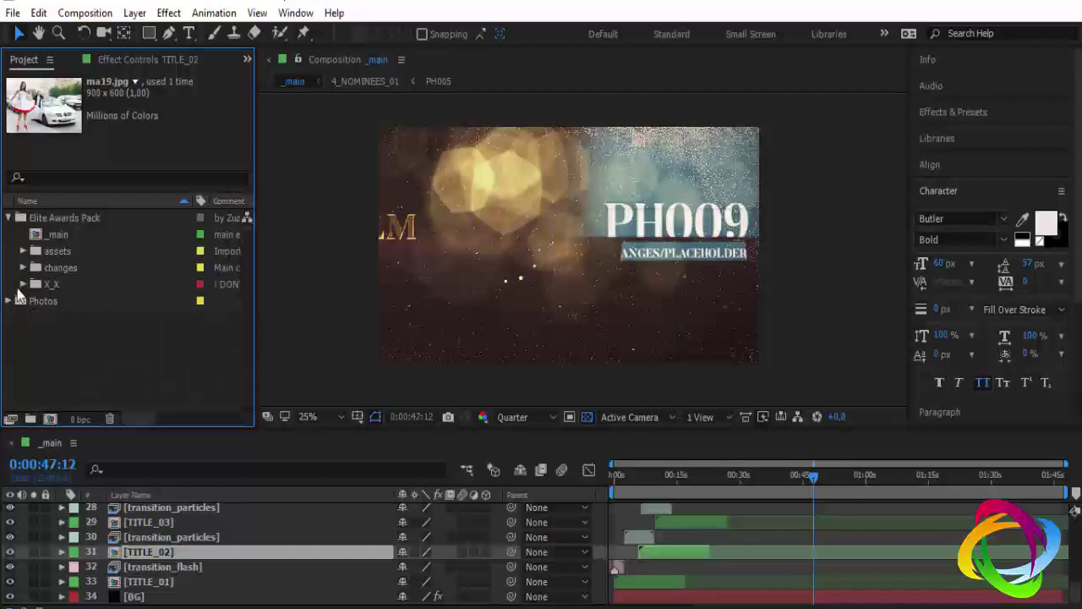
{"action": "left_click", "coordinate": [84, 343]}
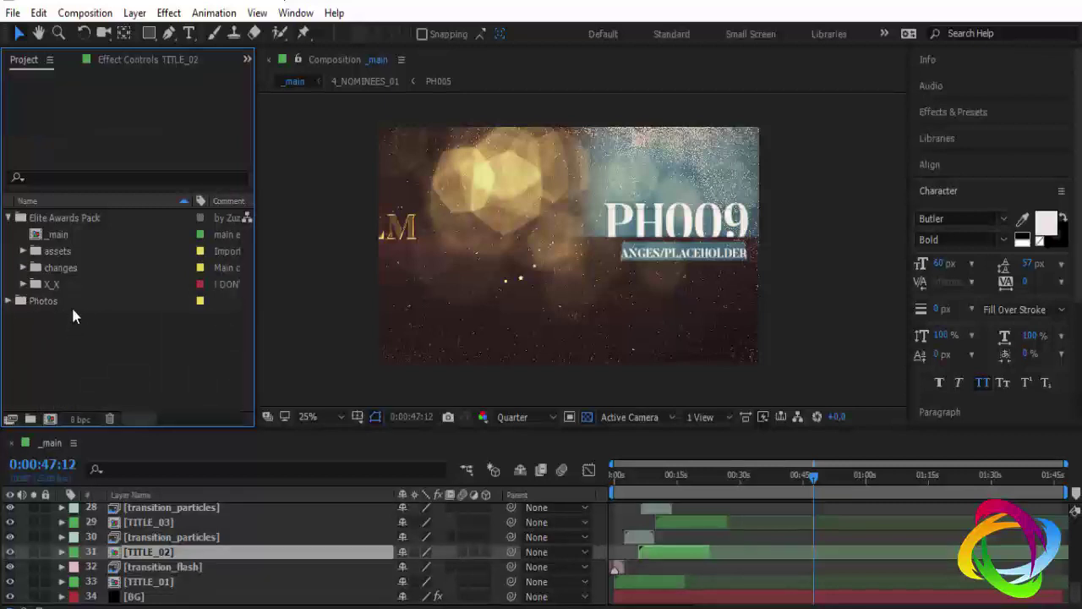
{"action": "left_click", "coordinate": [636, 481]}
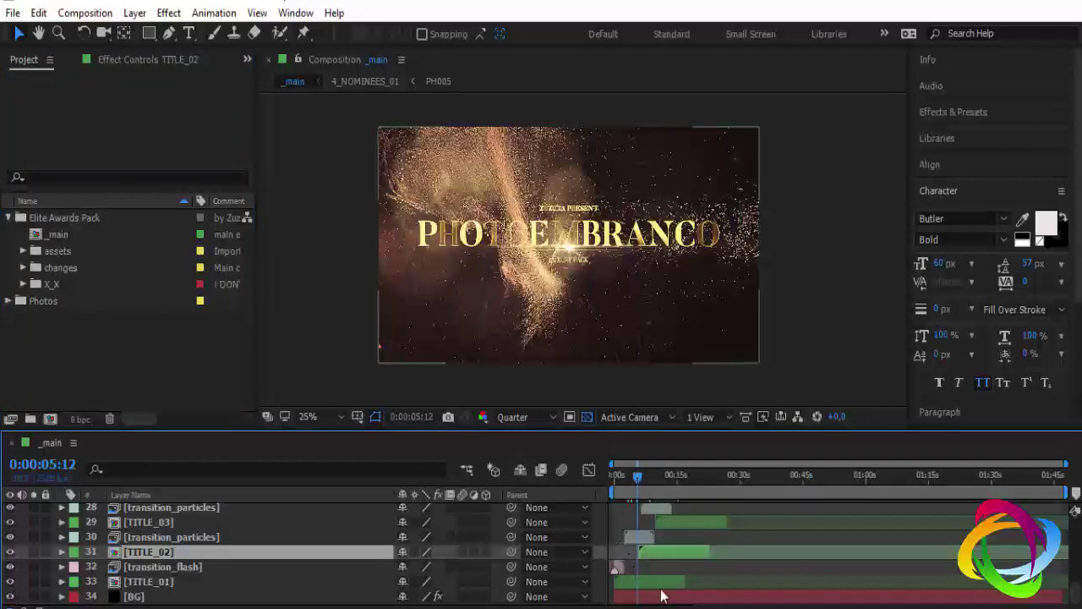
Expand changes > scenes, collapse TITLES, and select the BUMPER folder
{"action": "left_click", "coordinate": [22, 267]}
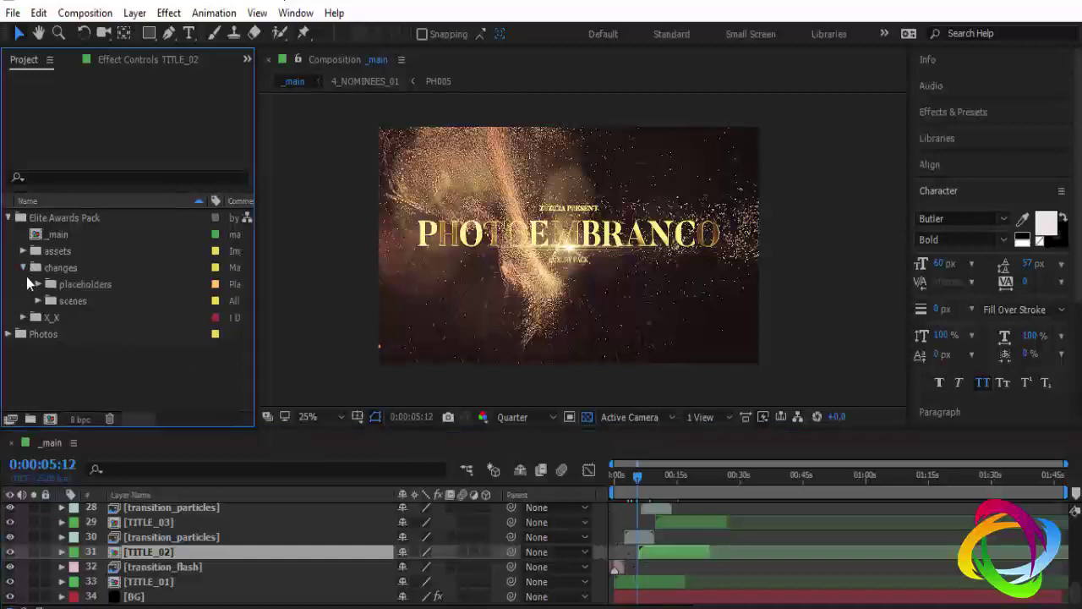
{"action": "left_click", "coordinate": [37, 301]}
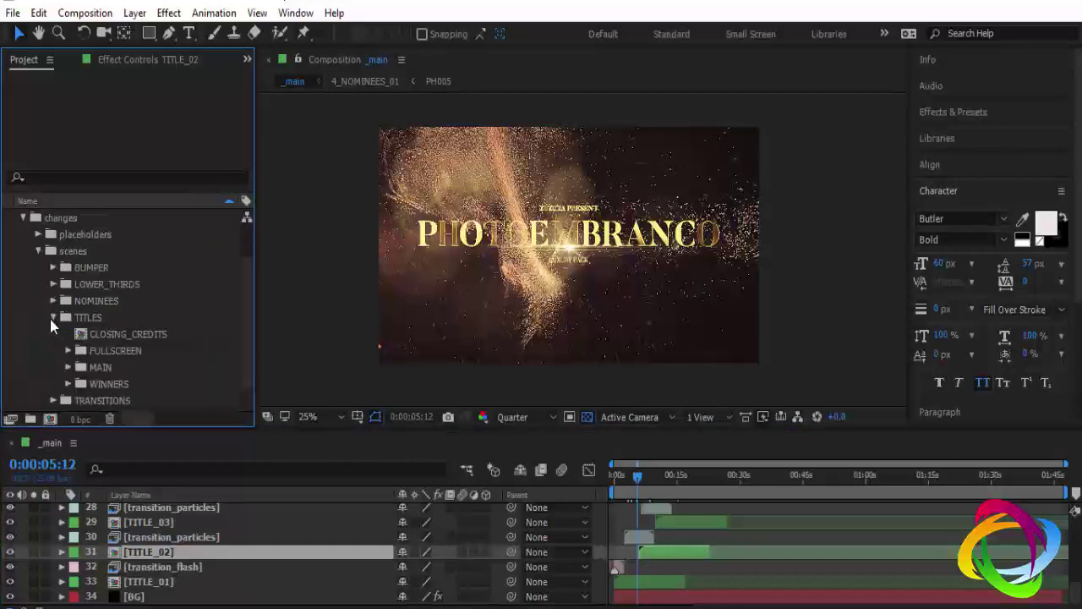
{"action": "left_click", "coordinate": [53, 318]}
{"action": "left_click", "coordinate": [82, 318]}
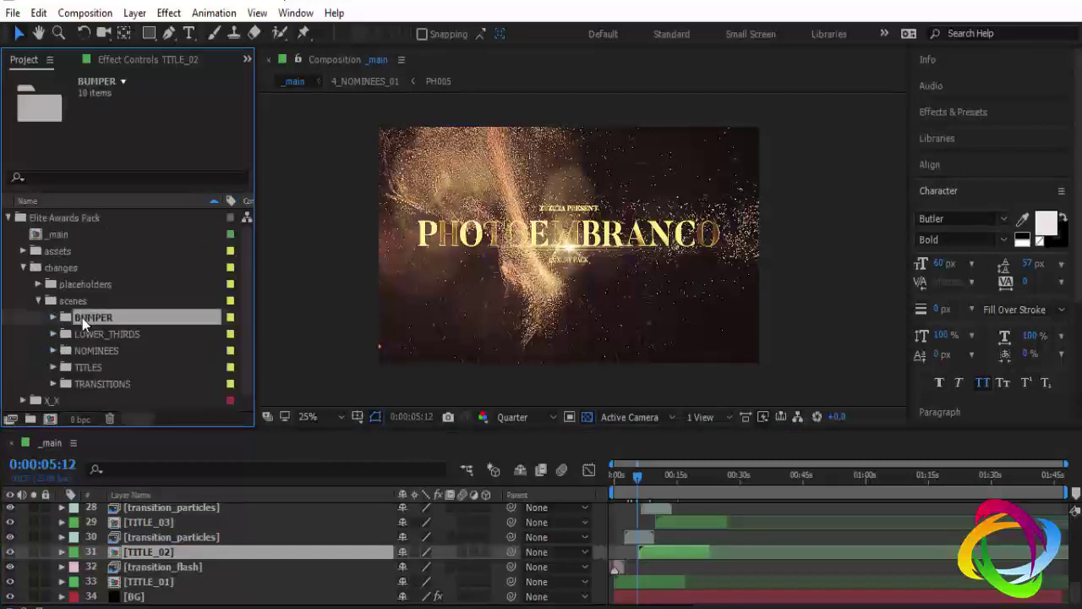
{"action": "left_click", "coordinate": [53, 319]}
{"action": "double_click", "coordinate": [111, 251]}
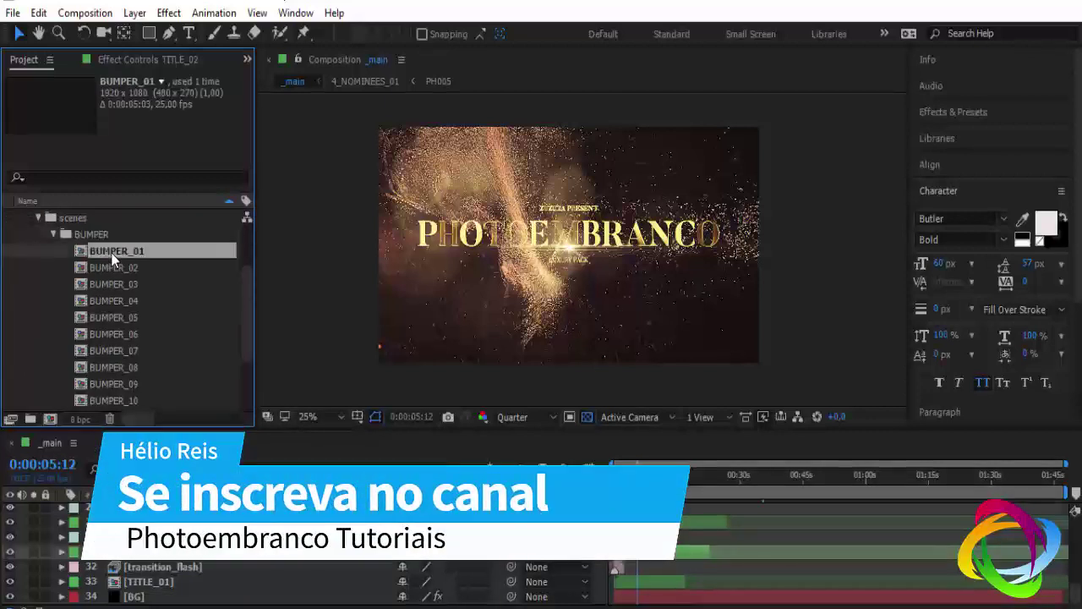
{"action": "left_click", "coordinate": [726, 486]}
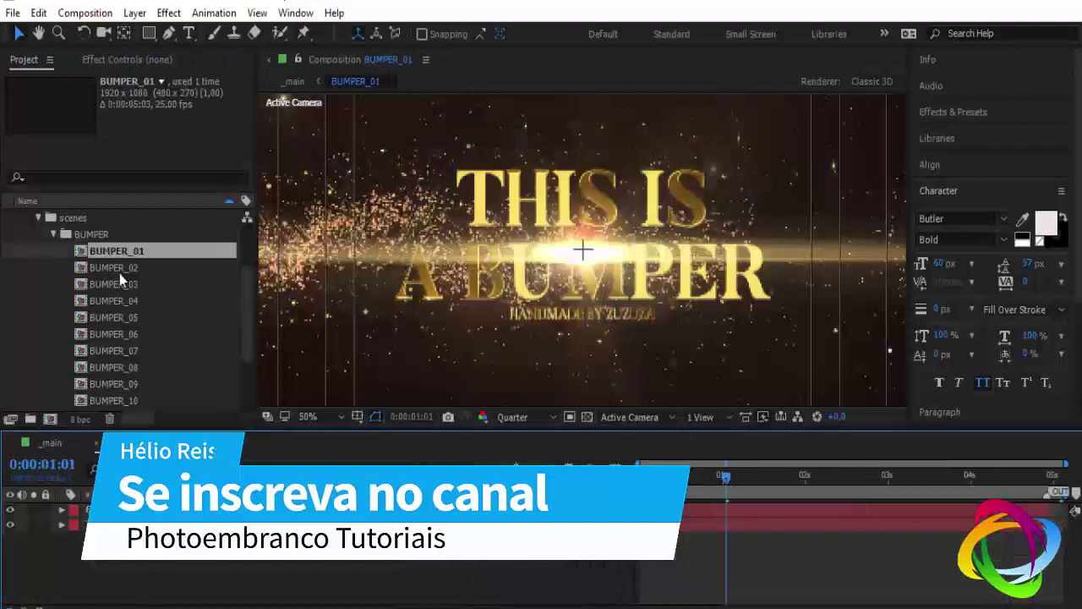
{"action": "left_click", "coordinate": [53, 234]}
{"action": "left_click", "coordinate": [89, 367]}
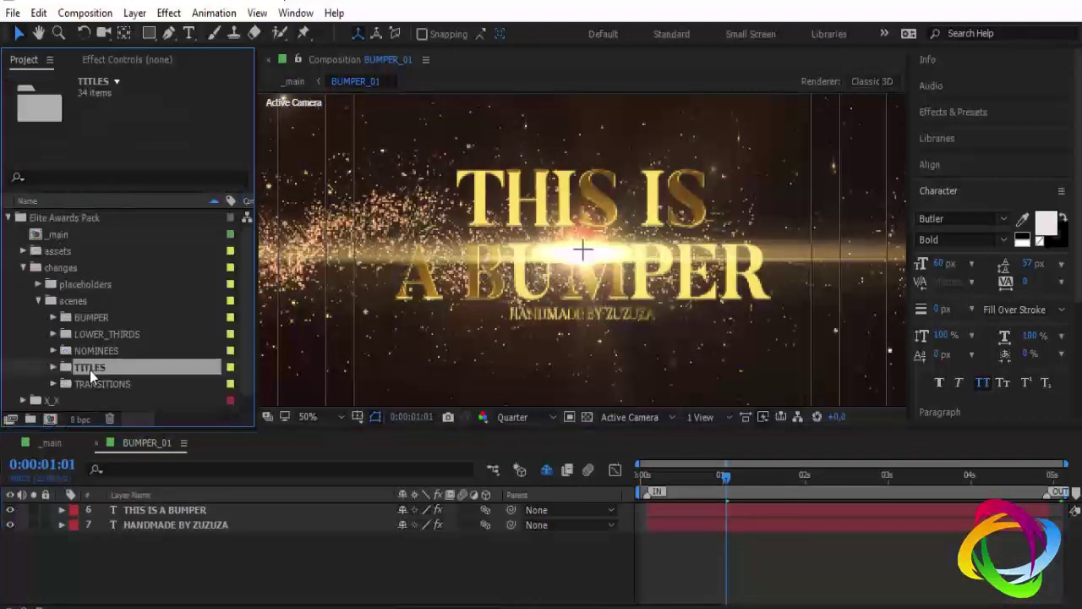
{"action": "left_click", "coordinate": [24, 268]}
{"action": "left_click", "coordinate": [23, 267]}
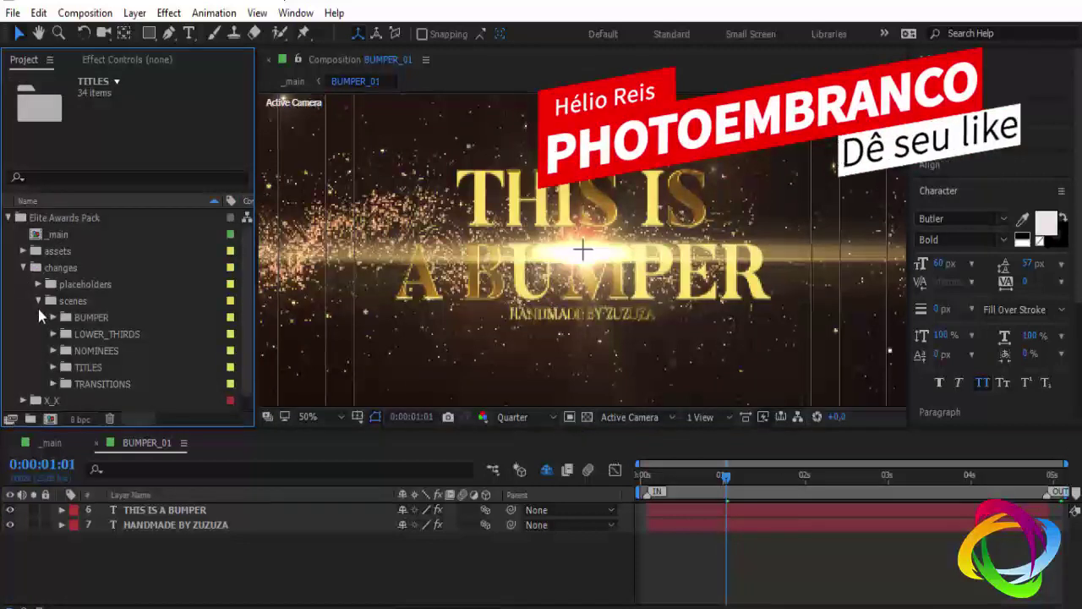
{"action": "left_click", "coordinate": [39, 301]}
{"action": "left_click", "coordinate": [39, 283]}
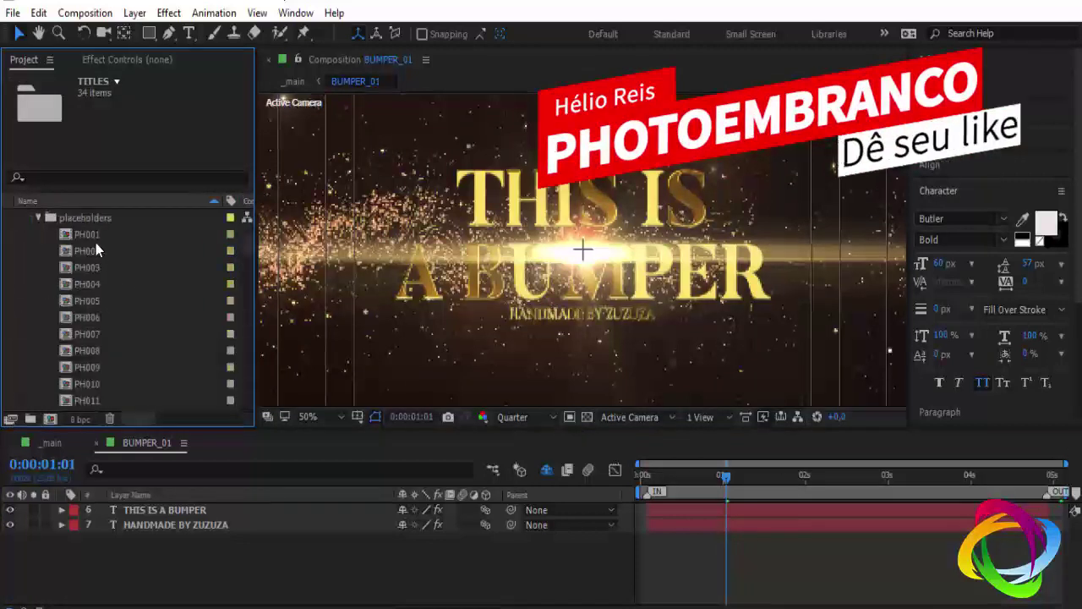
{"action": "left_click", "coordinate": [37, 219]}
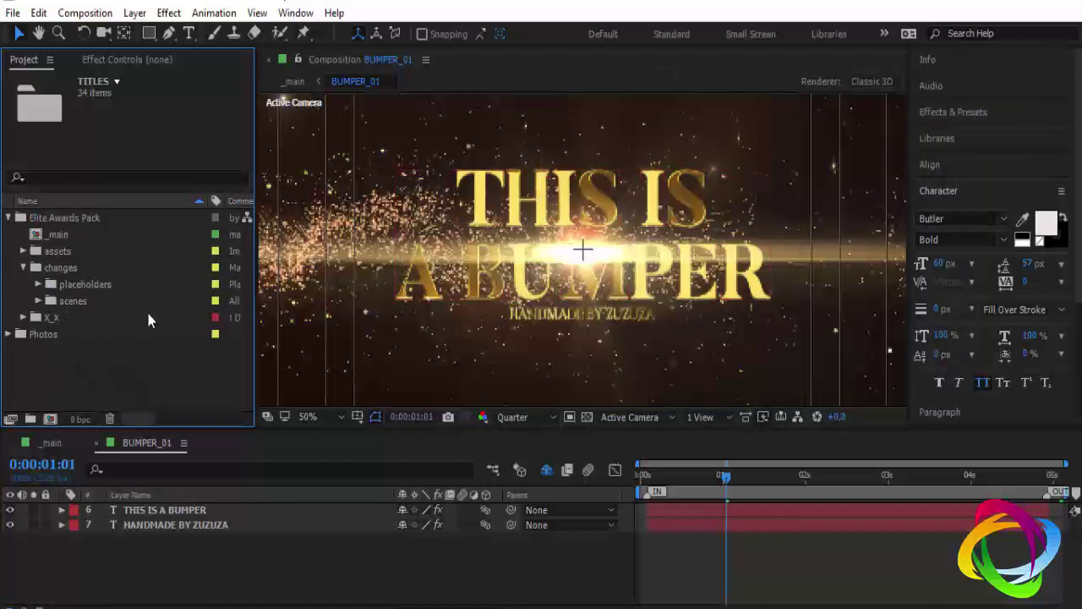
{"action": "left_click", "coordinate": [95, 442]}
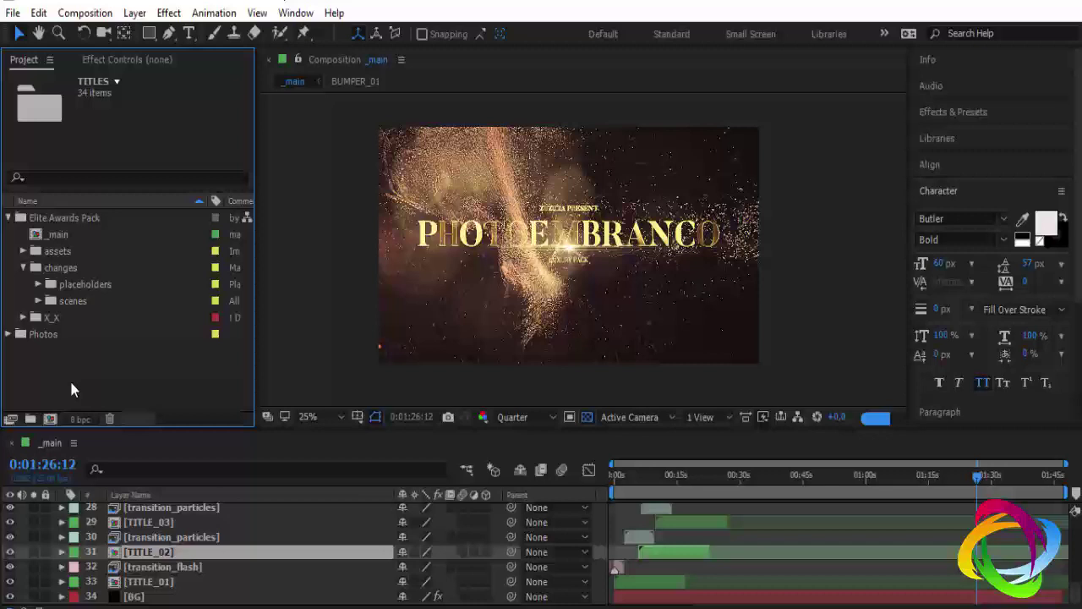
Add _main from its start to the Render Queue with QuickTime as the output format
{"action": "left_click", "coordinate": [61, 235]}
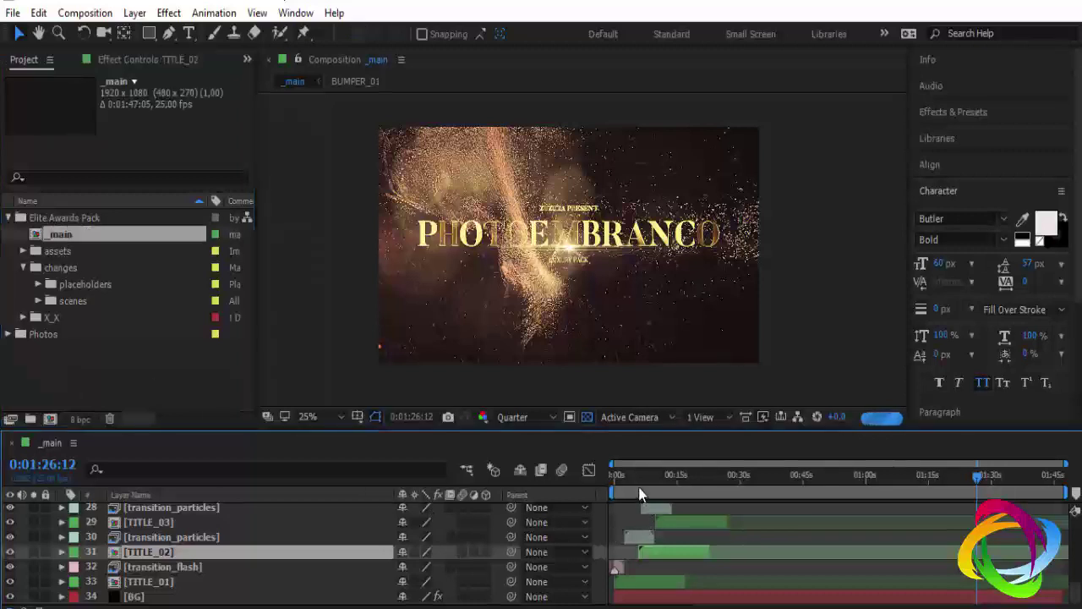
{"action": "left_click_drag", "start_coordinate": [640, 494], "coordinate": [590, 474]}
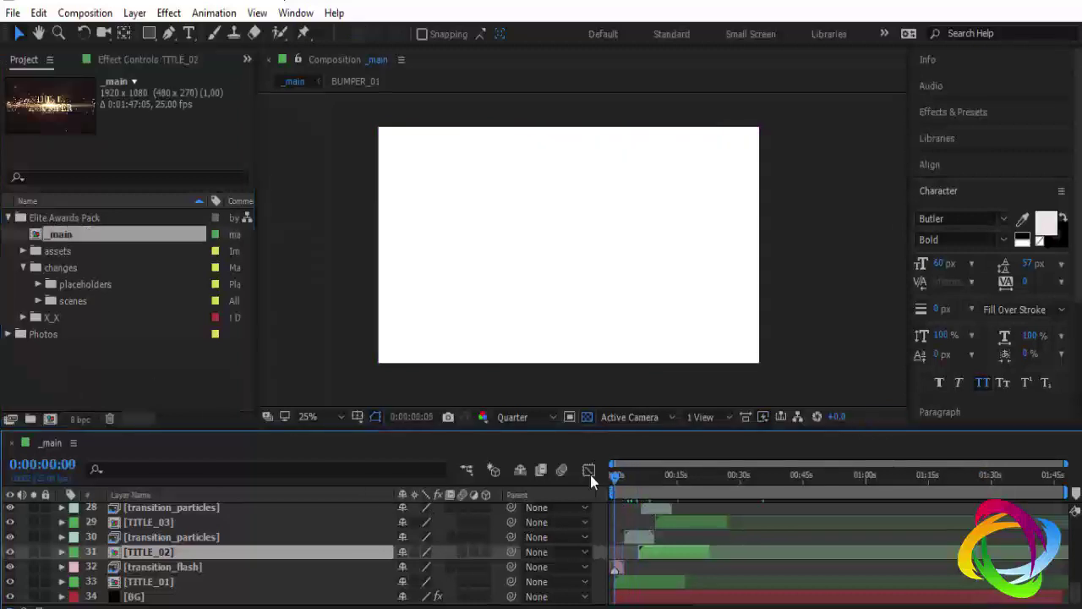
{"action": "left_click", "coordinate": [85, 12]}
{"action": "left_click", "coordinate": [122, 161]}
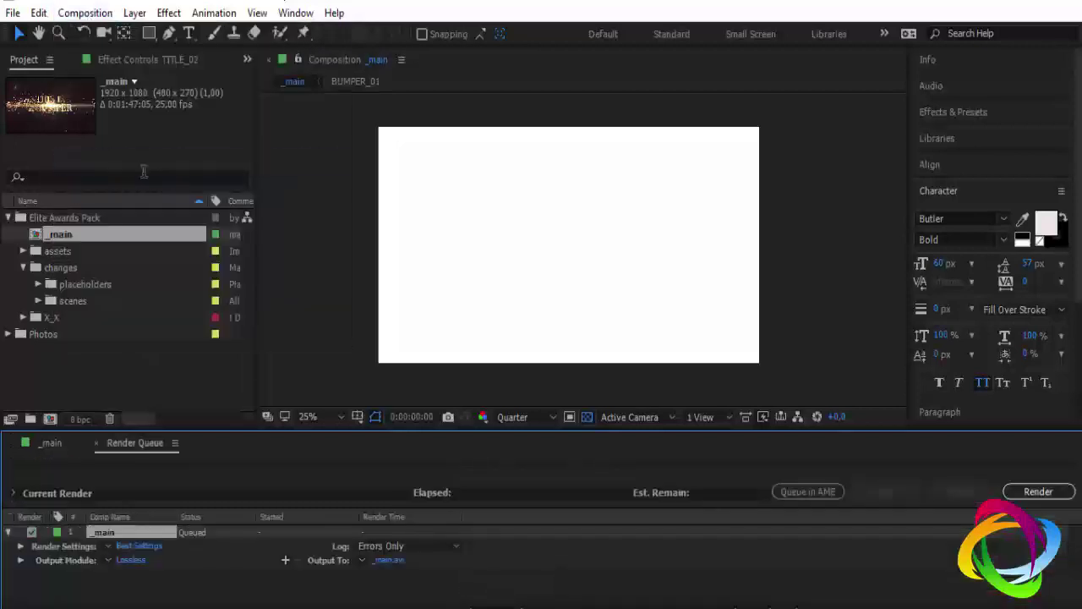
{"action": "left_click", "coordinate": [131, 560]}
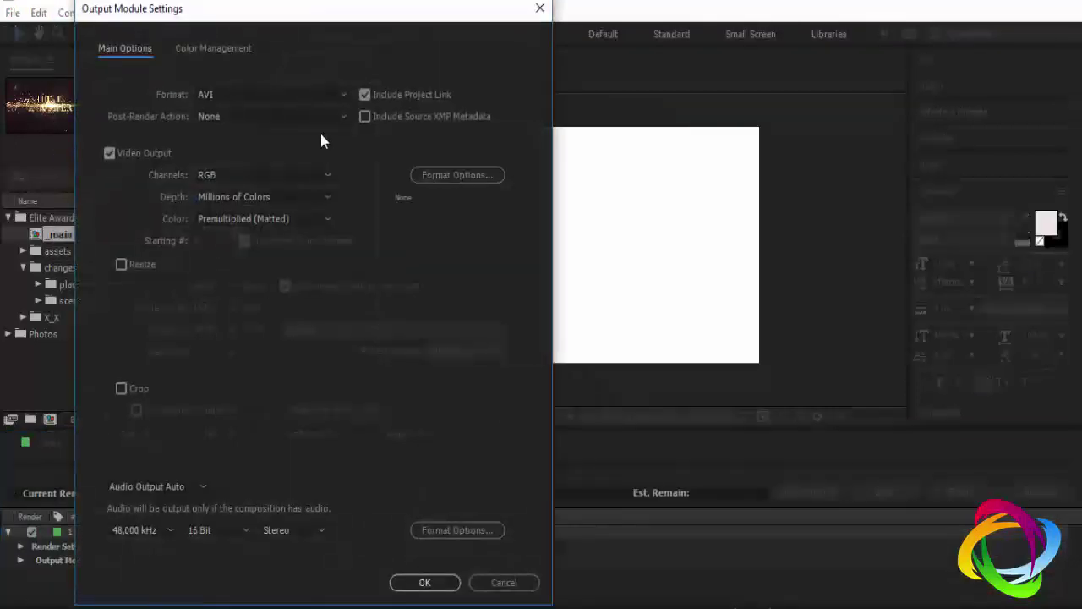
{"action": "left_click", "coordinate": [343, 94]}
{"action": "left_click", "coordinate": [260, 289]}
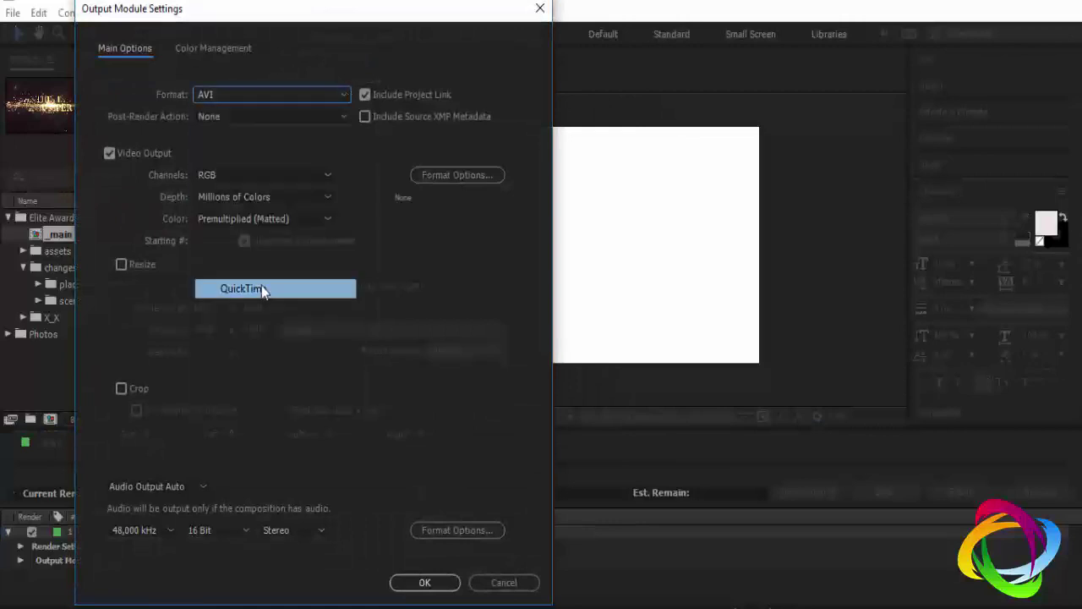
{"action": "left_click", "coordinate": [423, 582]}
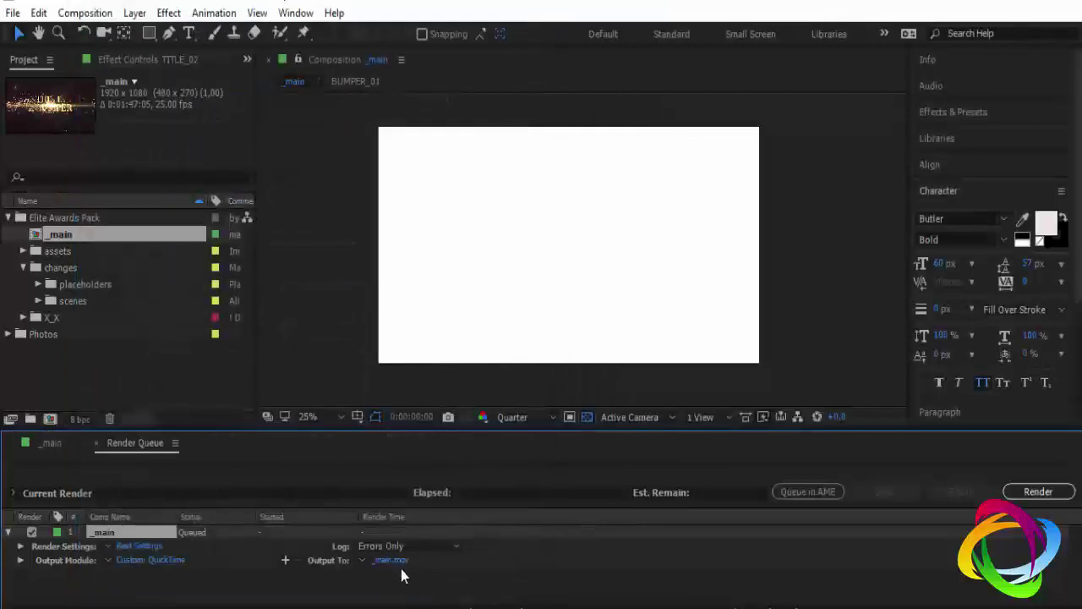
Set the render output to save on the desktop as HRD.mov
{"action": "left_click", "coordinate": [391, 560]}
{"action": "left_click", "coordinate": [72, 145]}
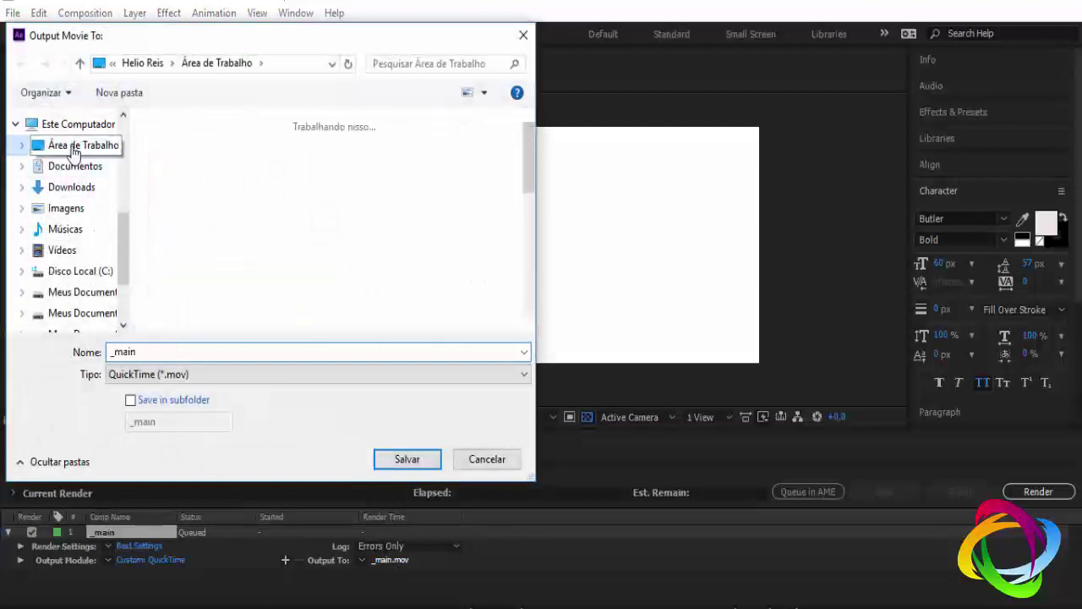
{"action": "type", "text": "HRD"}
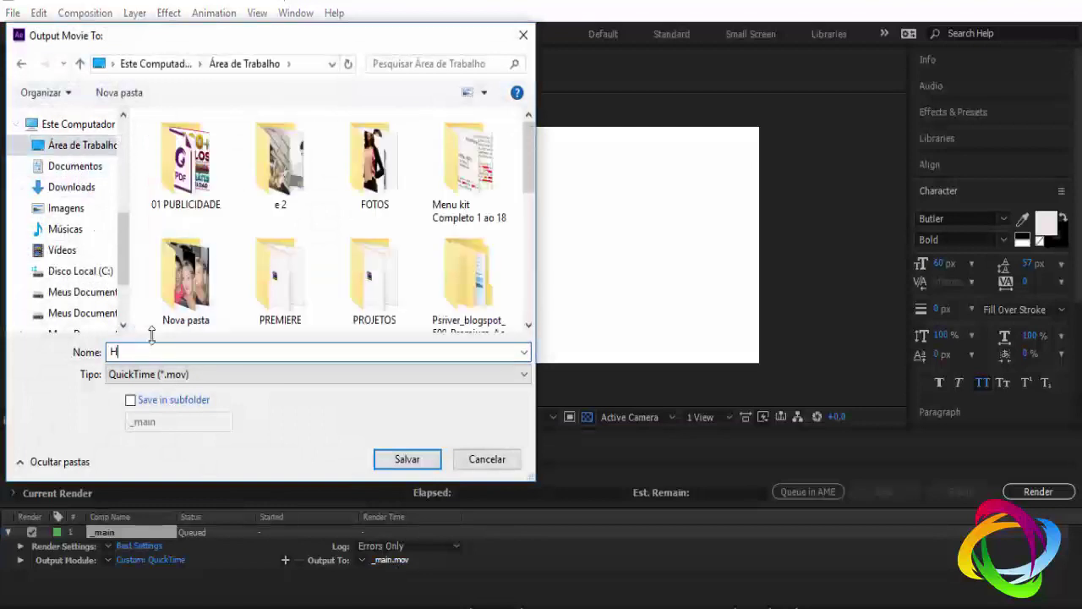
{"action": "left_click", "coordinate": [395, 459]}
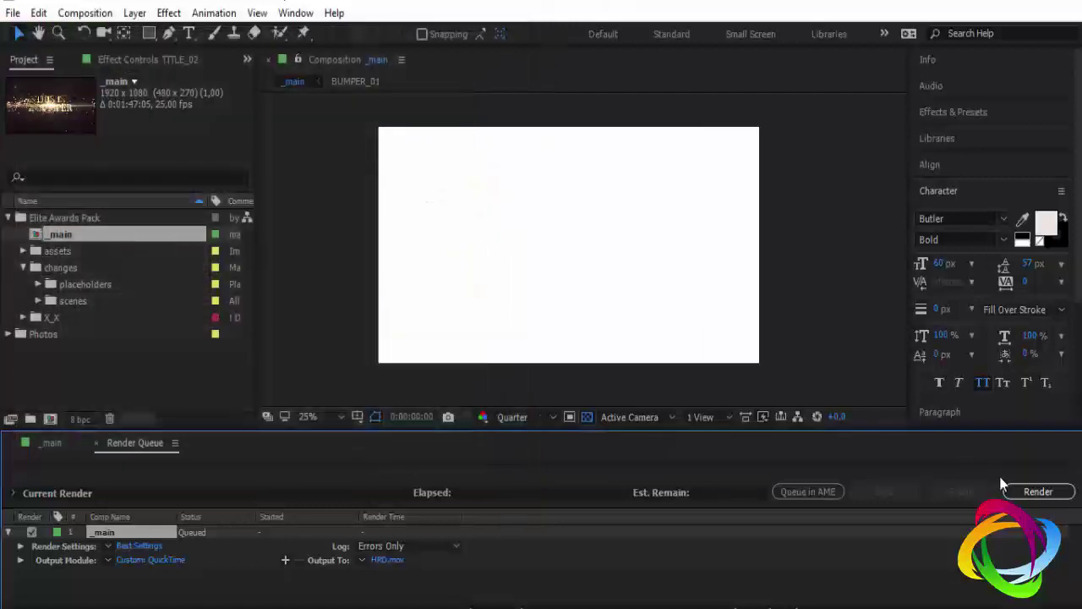
Start the HRD.mov render, stop it, and quit After Effects without saving changes
{"action": "left_click", "coordinate": [1030, 491]}
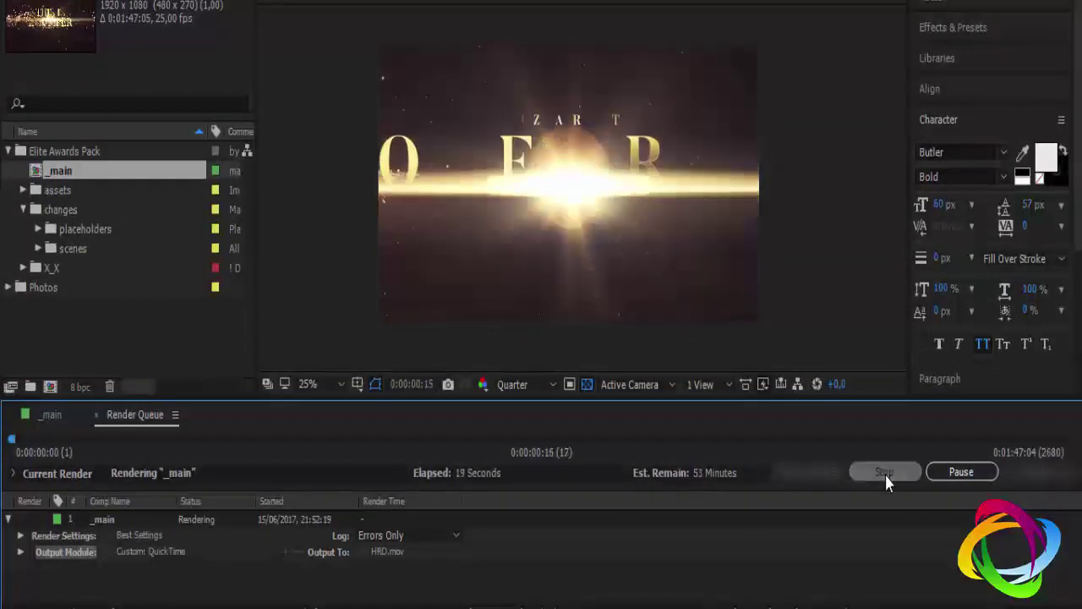
{"action": "left_click", "coordinate": [884, 473]}
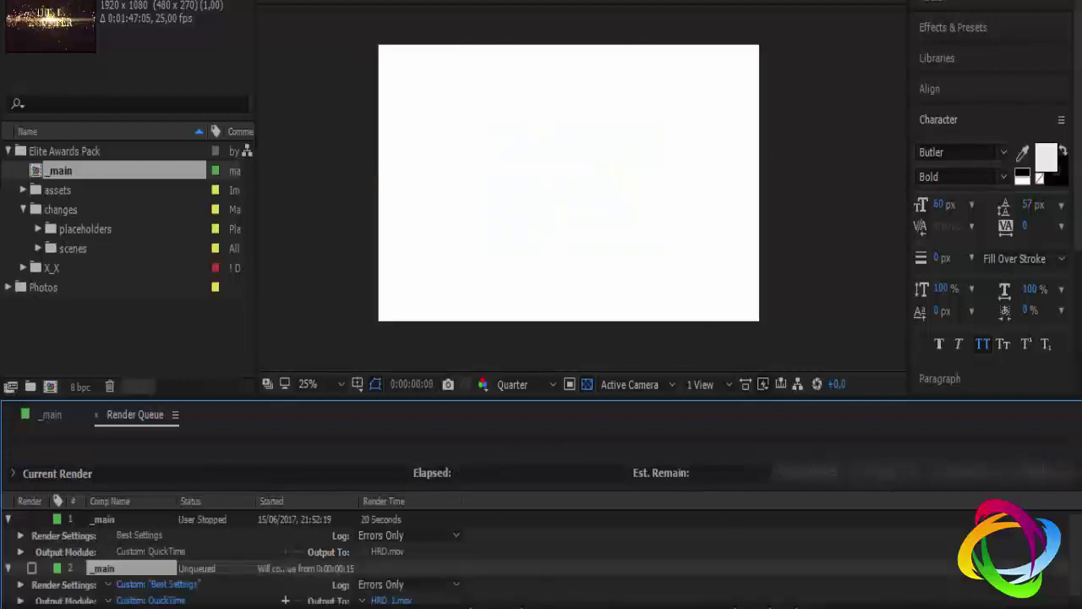
{"action": "key", "text": "ctrl+q"}
{"action": "left_click", "coordinate": [592, 283]}
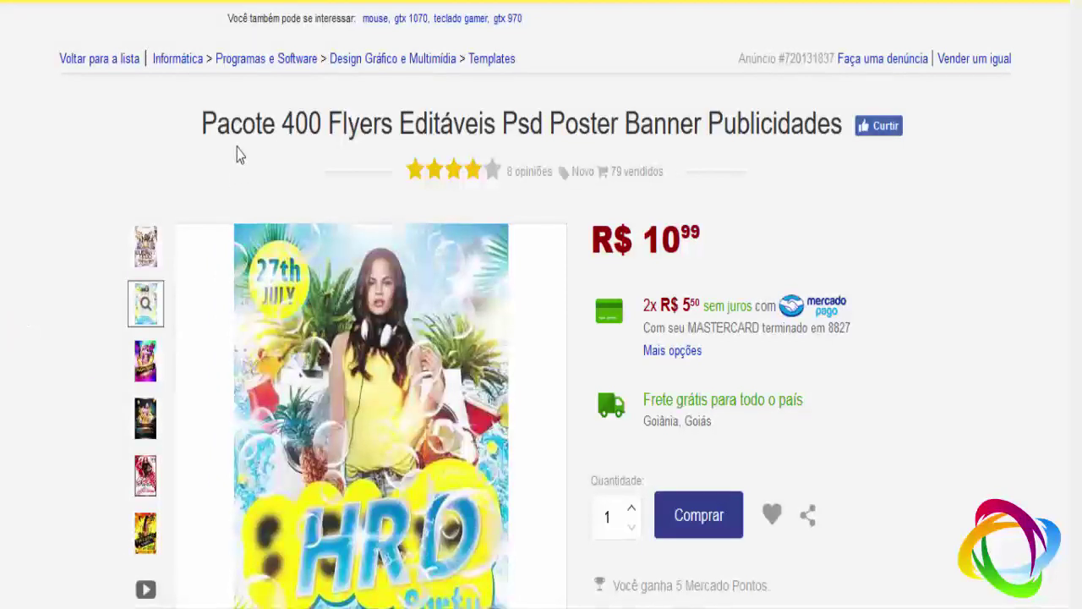
Highlight the beginning of the Pacote 400 Flyers Editáveis product title on the listing page
{"action": "left_click_drag", "start_coordinate": [205, 126], "coordinate": [850, 127]}
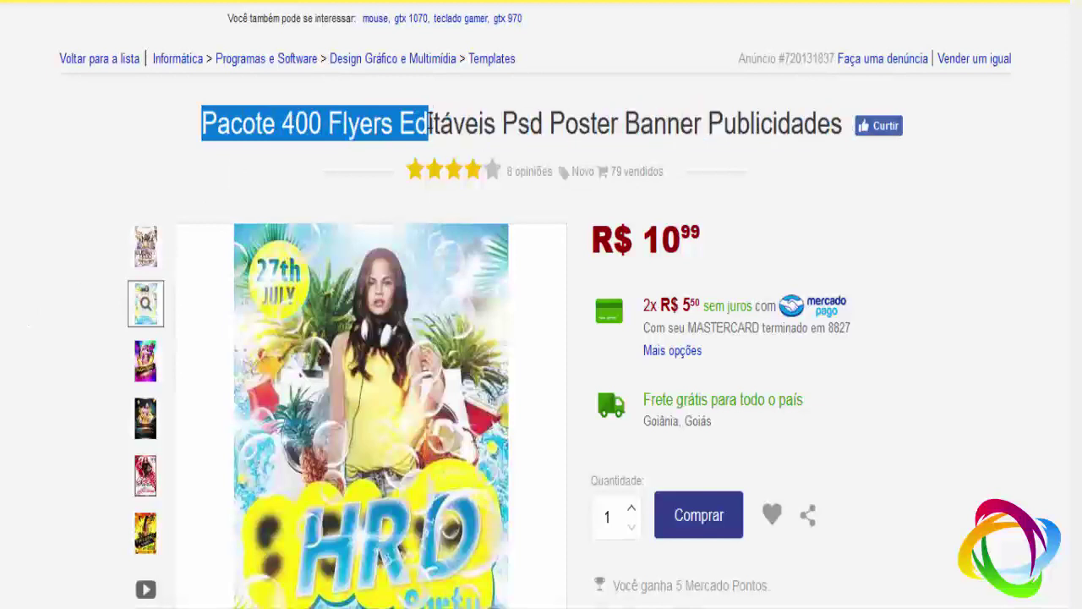
{"action": "left_click_drag", "start_coordinate": [849, 126], "coordinate": [429, 125]}
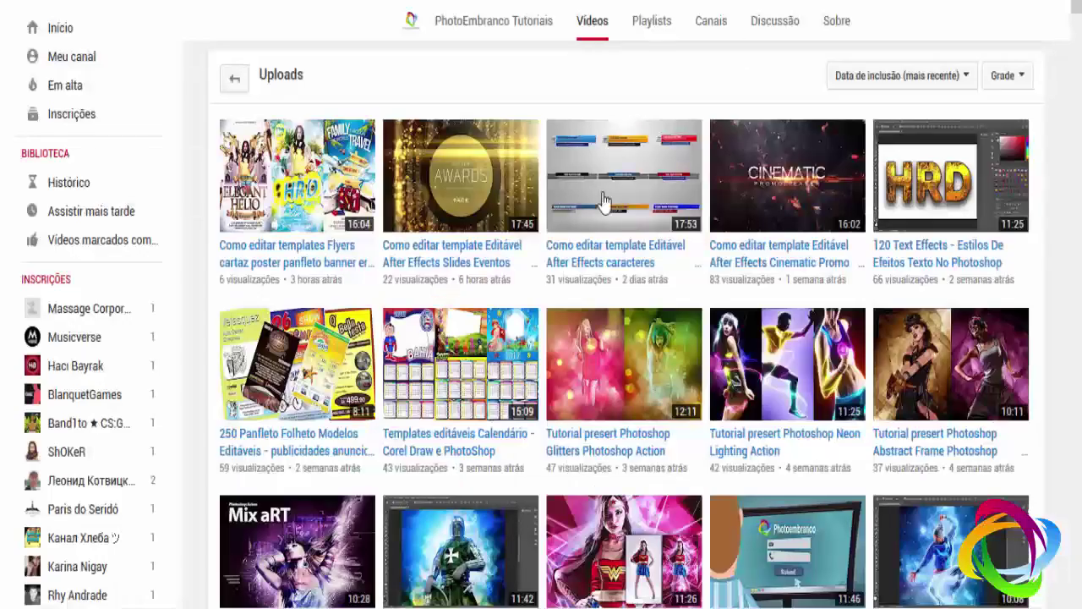
Scroll the PhotoEmbranco Tutoriais uploads, then switch to the Photoembranco Vídeos channel window
{"action": "scroll", "coordinate": [474, 287], "scroll_direction": "up", "scroll_amount": 1}
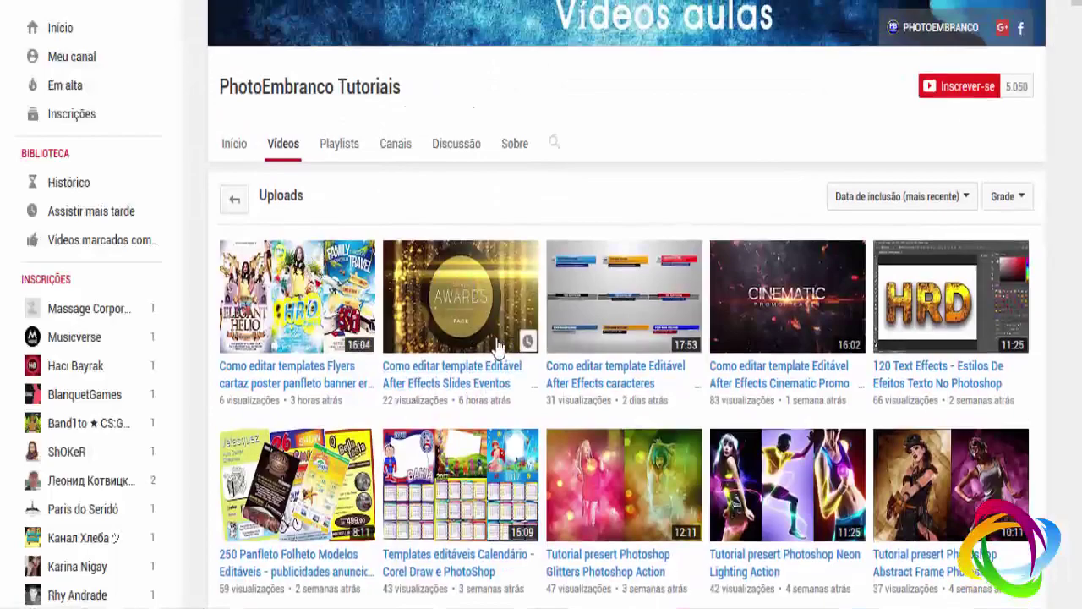
{"action": "scroll", "coordinate": [500, 355], "scroll_direction": "down", "scroll_amount": 3}
{"action": "scroll", "coordinate": [919, 385], "scroll_direction": "down", "scroll_amount": 3}
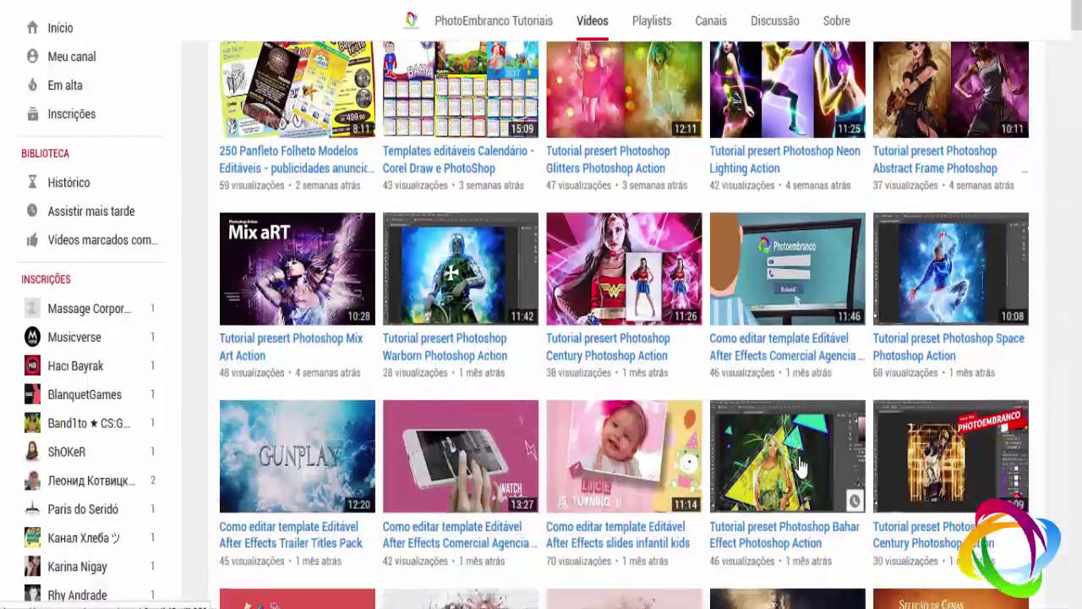
{"action": "scroll", "coordinate": [815, 477], "scroll_direction": "up", "scroll_amount": 4}
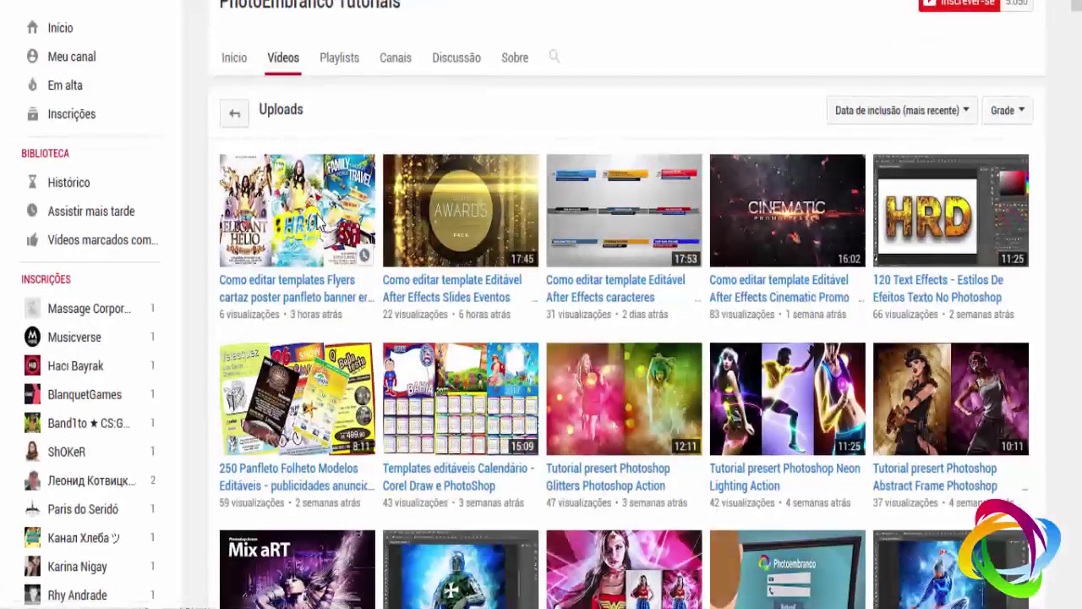
{"action": "mouse_move", "coordinate": [152, 602]}
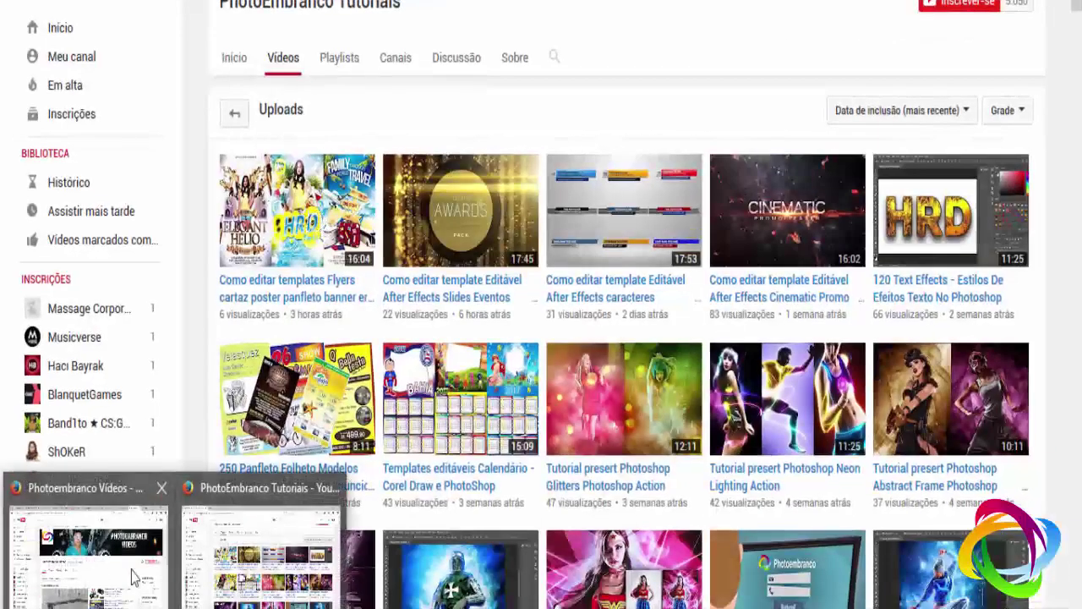
{"action": "left_click", "coordinate": [143, 583]}
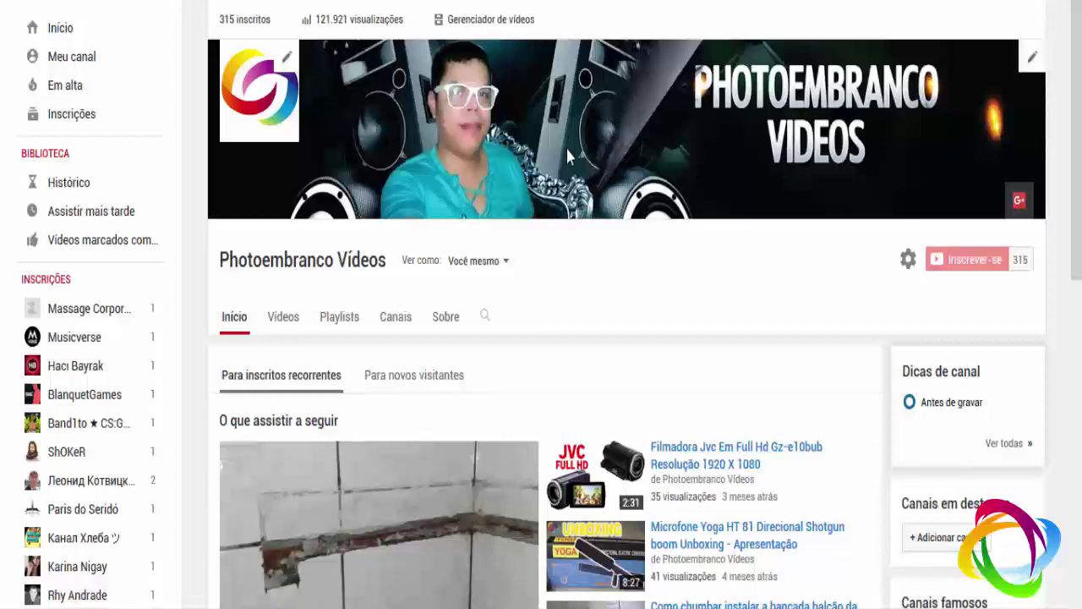